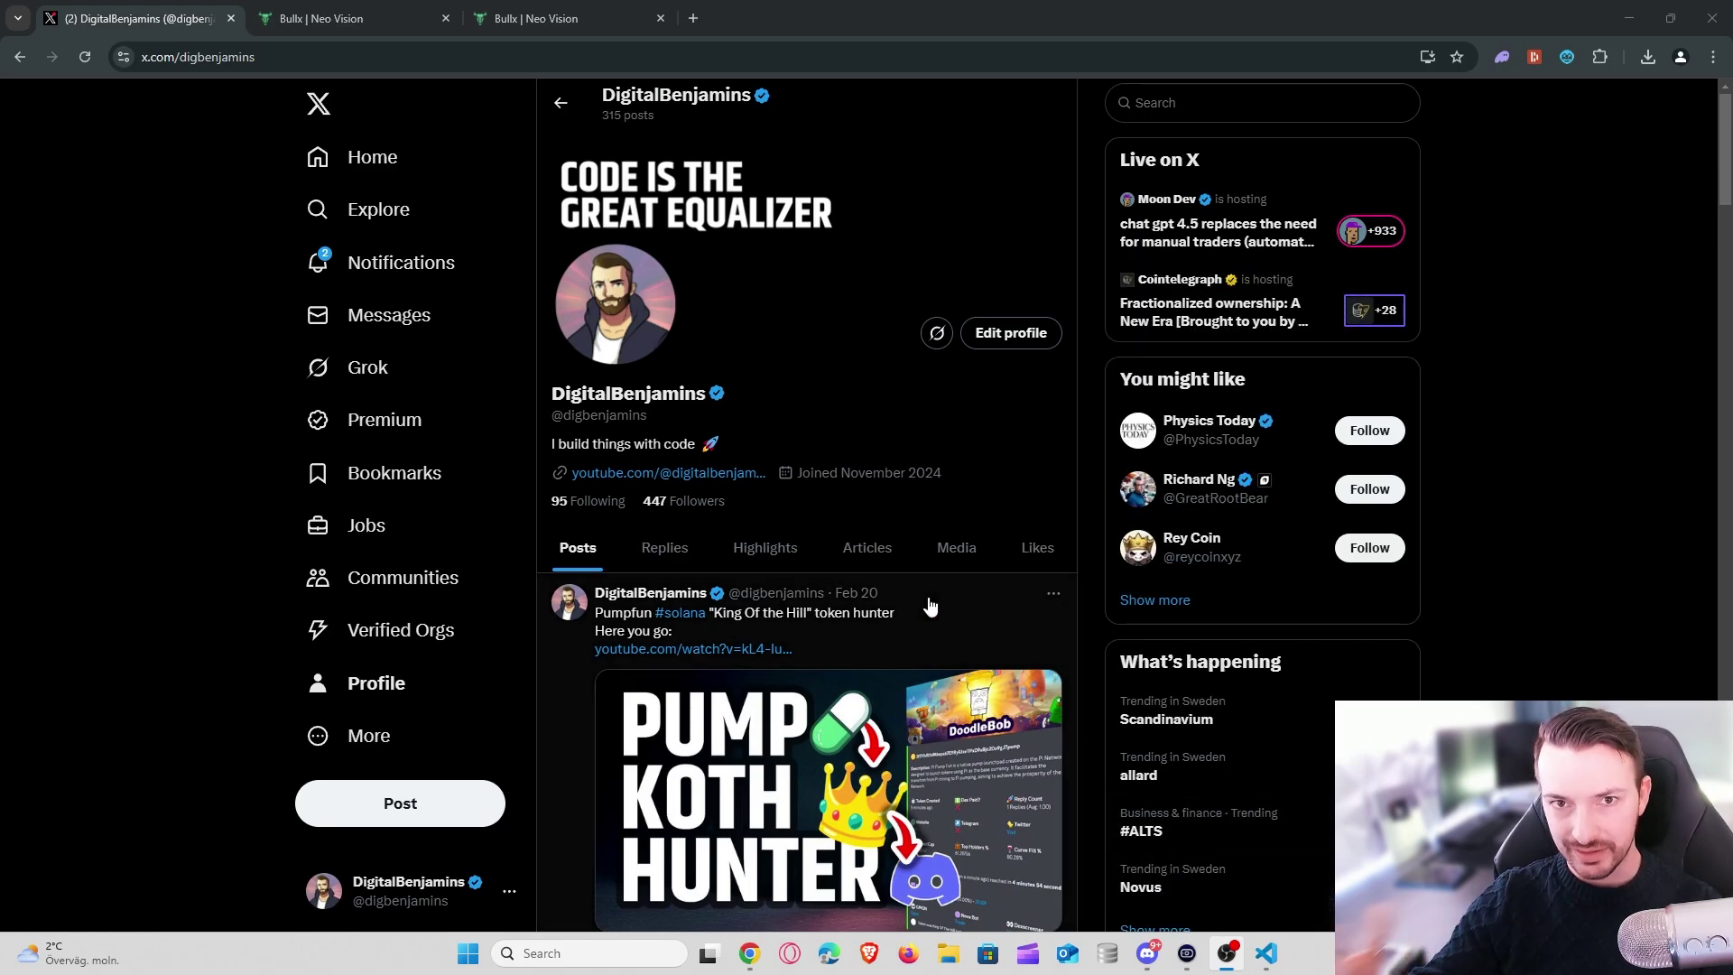
- Switch to Discord and examine the All Available wallets and All Active wallets entries in the vip-tools wallet post
{"action": "left_click", "coordinate": [1147, 954]}
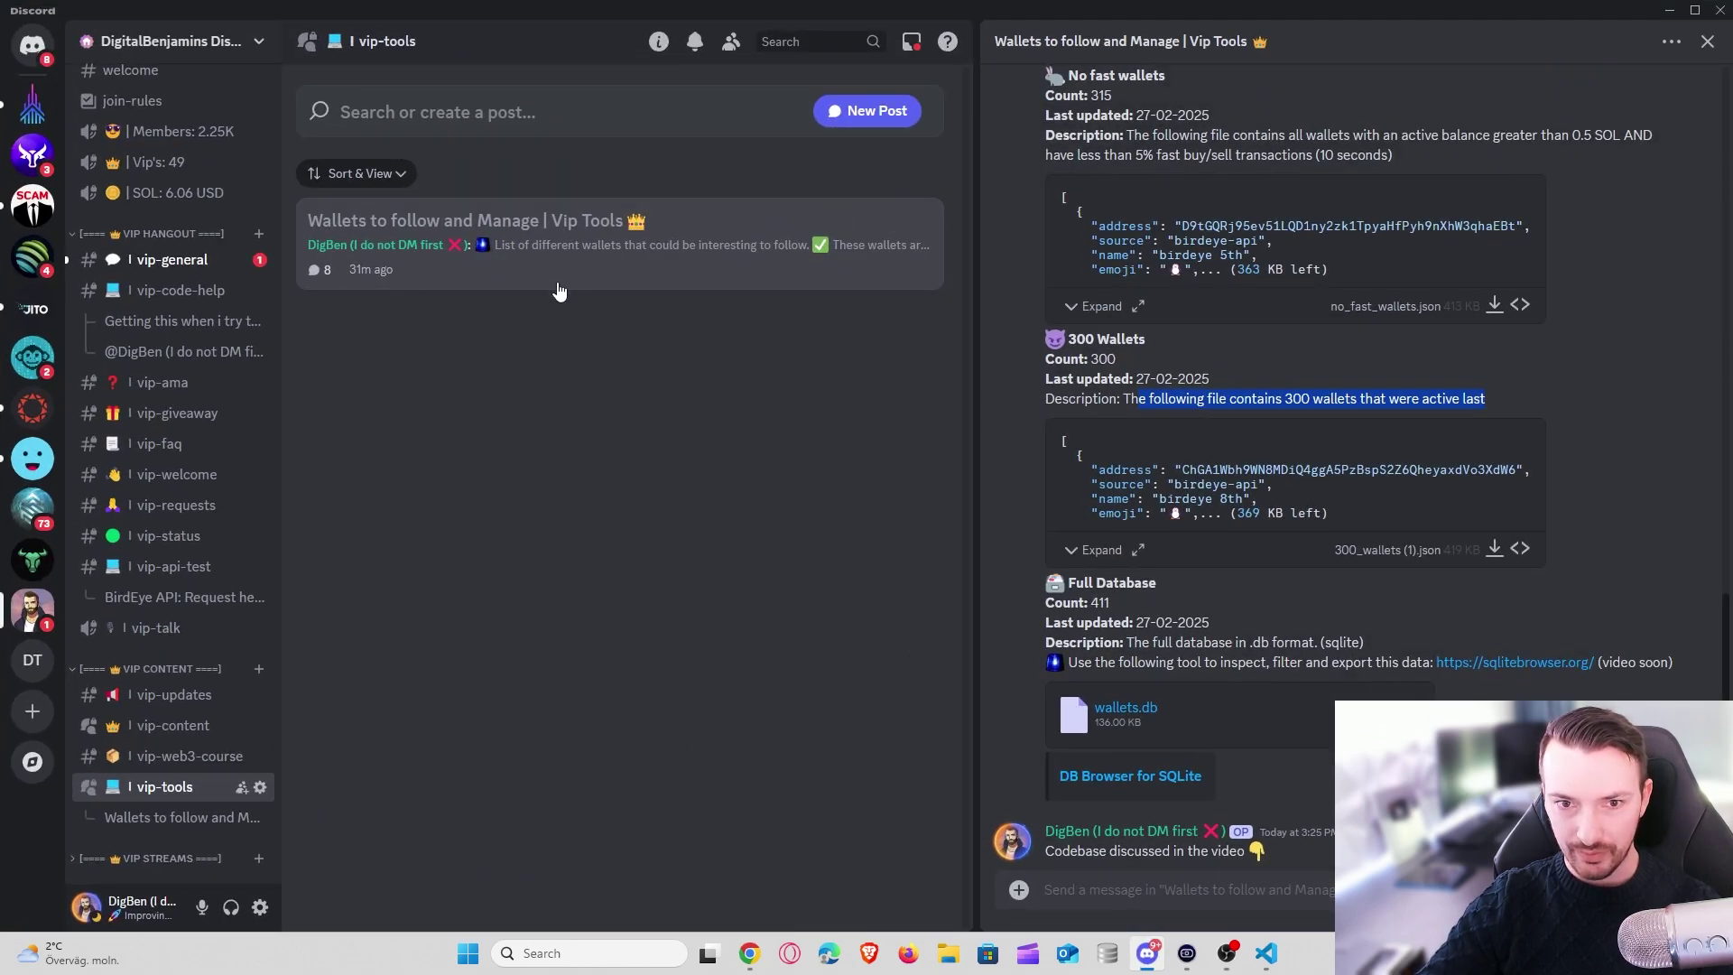
{"action": "scroll", "coordinate": [1246, 370], "scroll_direction": "up", "scroll_amount": 10}
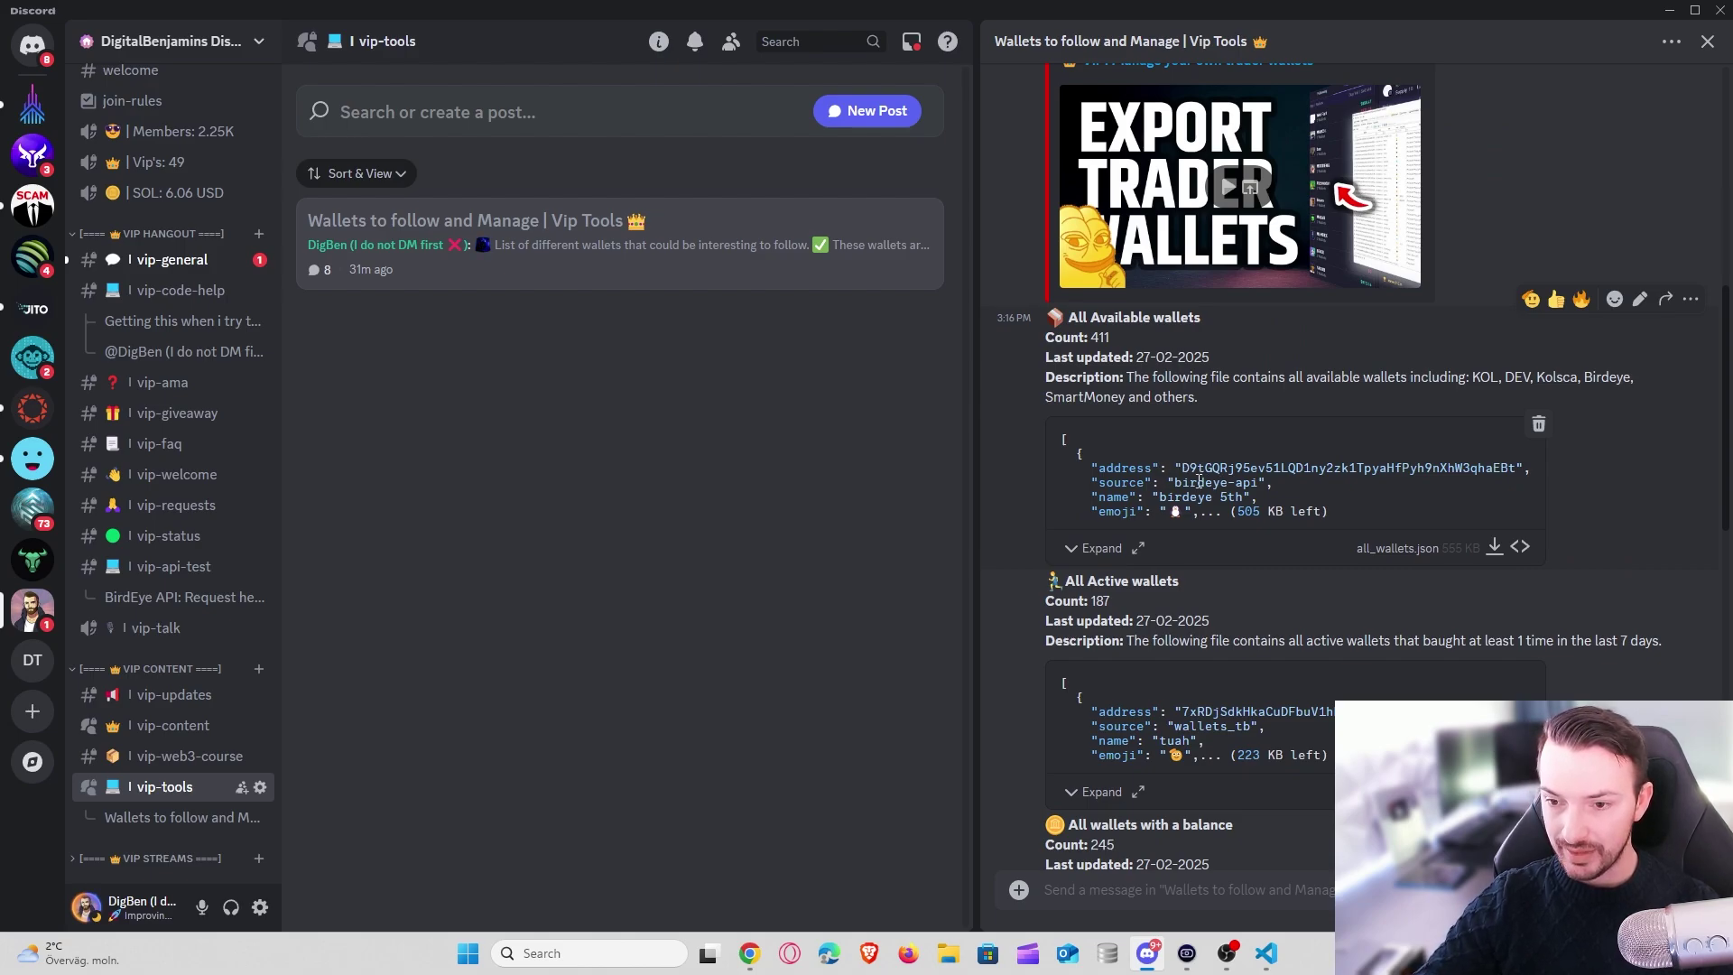
{"action": "scroll", "coordinate": [1193, 448], "scroll_direction": "down", "scroll_amount": 1}
{"action": "scroll", "coordinate": [1119, 408], "scroll_direction": "up", "scroll_amount": 1}
{"action": "scroll", "coordinate": [1119, 408], "scroll_direction": "down", "scroll_amount": 1}
{"action": "left_click_drag", "start_coordinate": [1224, 226], "coordinate": [1055, 239]}
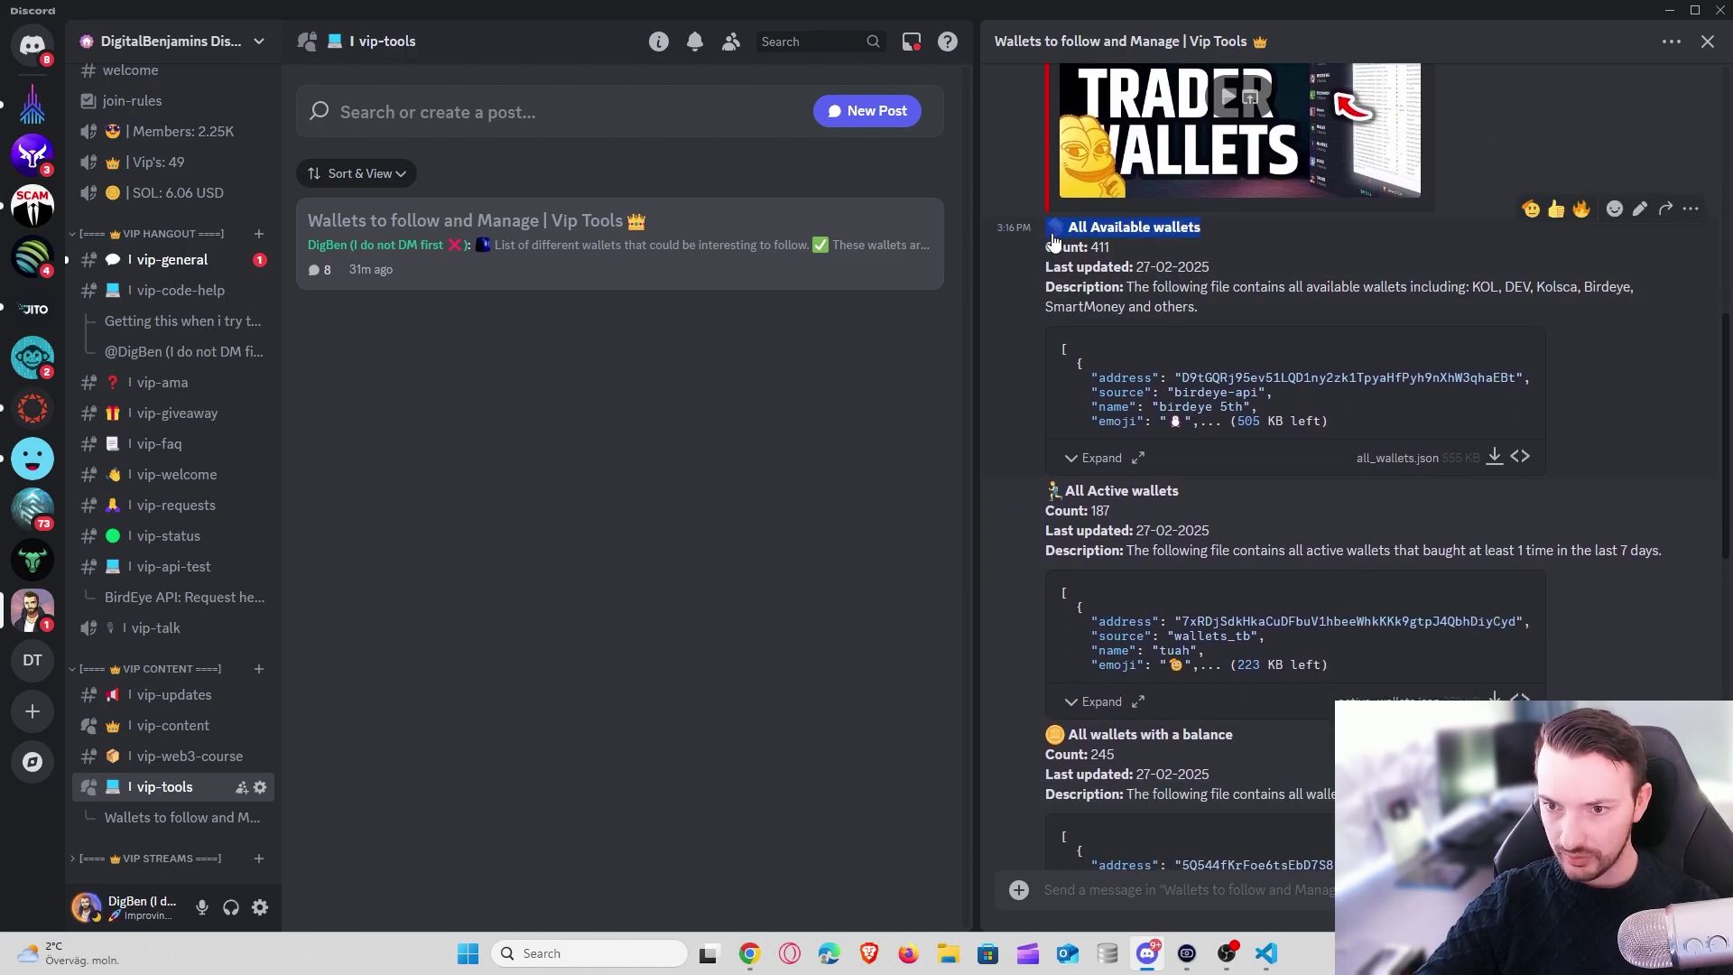
{"action": "left_click_drag", "start_coordinate": [1103, 492], "coordinate": [1234, 464]}
- Examine the balance, No fast wallets, 300 Wallets and Full Database entries in the Wallets to follow and Manage post
{"action": "scroll", "coordinate": [1174, 518], "scroll_direction": "down", "scroll_amount": 3}
{"action": "scroll", "coordinate": [1185, 542], "scroll_direction": "down", "scroll_amount": 1}
{"action": "left_click_drag", "start_coordinate": [1168, 617], "coordinate": [1090, 616]}
{"action": "scroll", "coordinate": [1189, 619], "scroll_direction": "down", "scroll_amount": 2}
{"action": "scroll", "coordinate": [1128, 449], "scroll_direction": "down", "scroll_amount": 3}
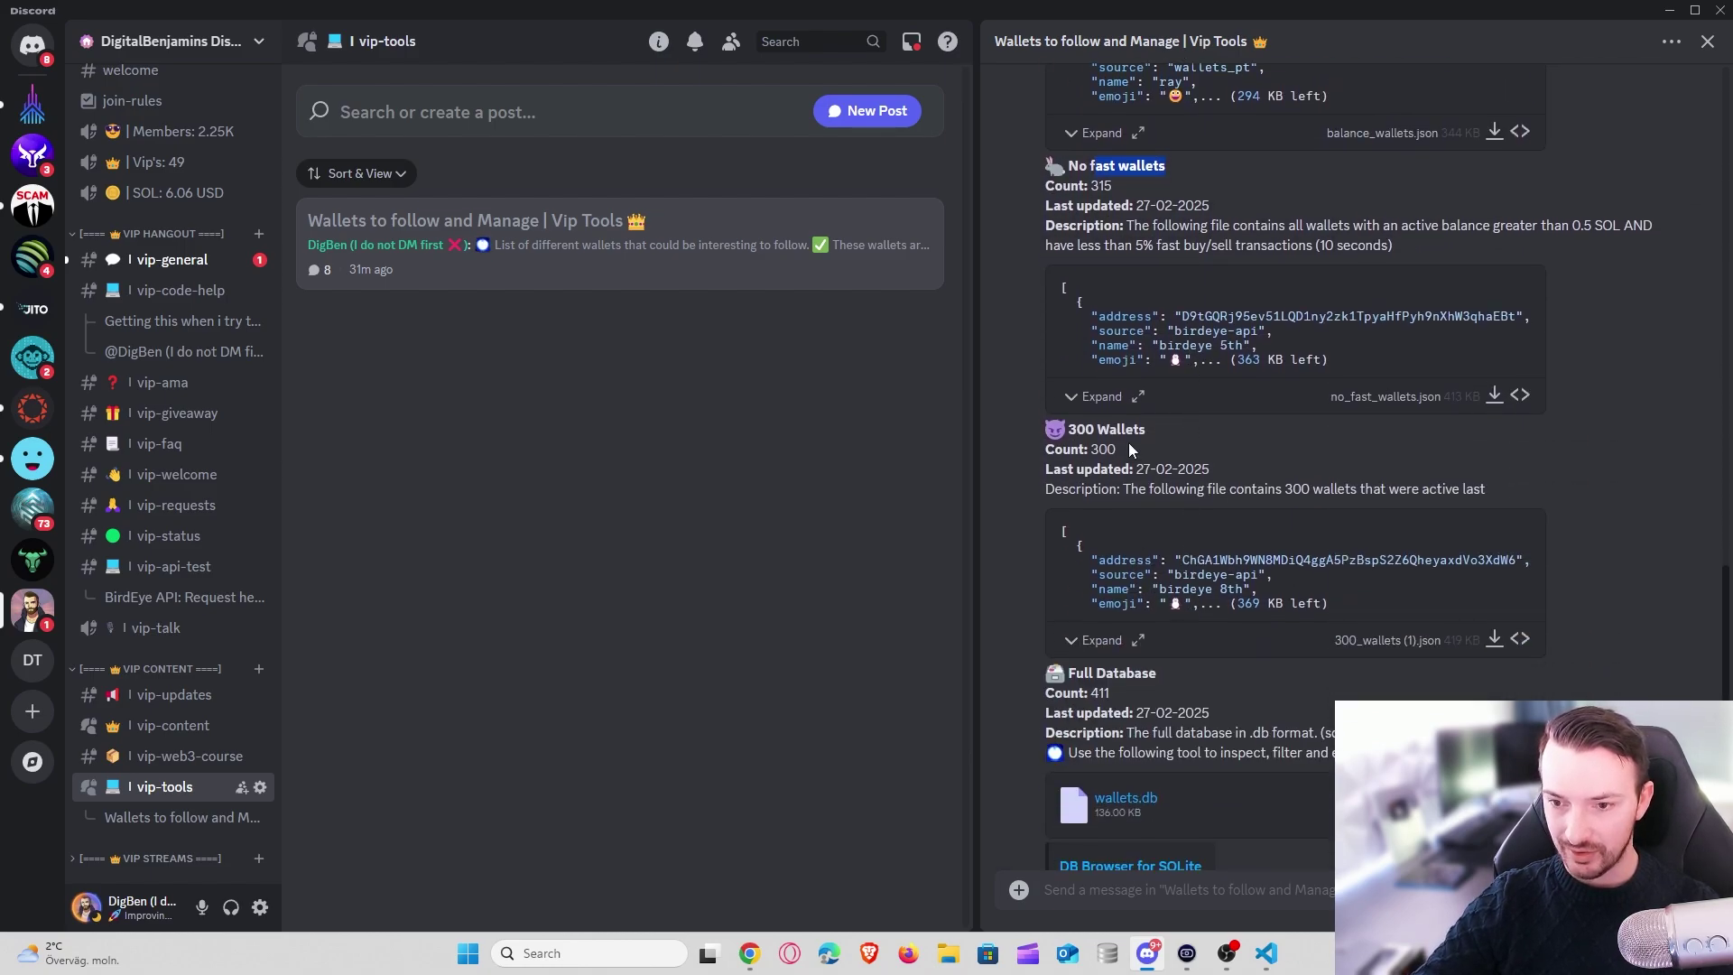
{"action": "left_click", "coordinate": [1128, 442]}
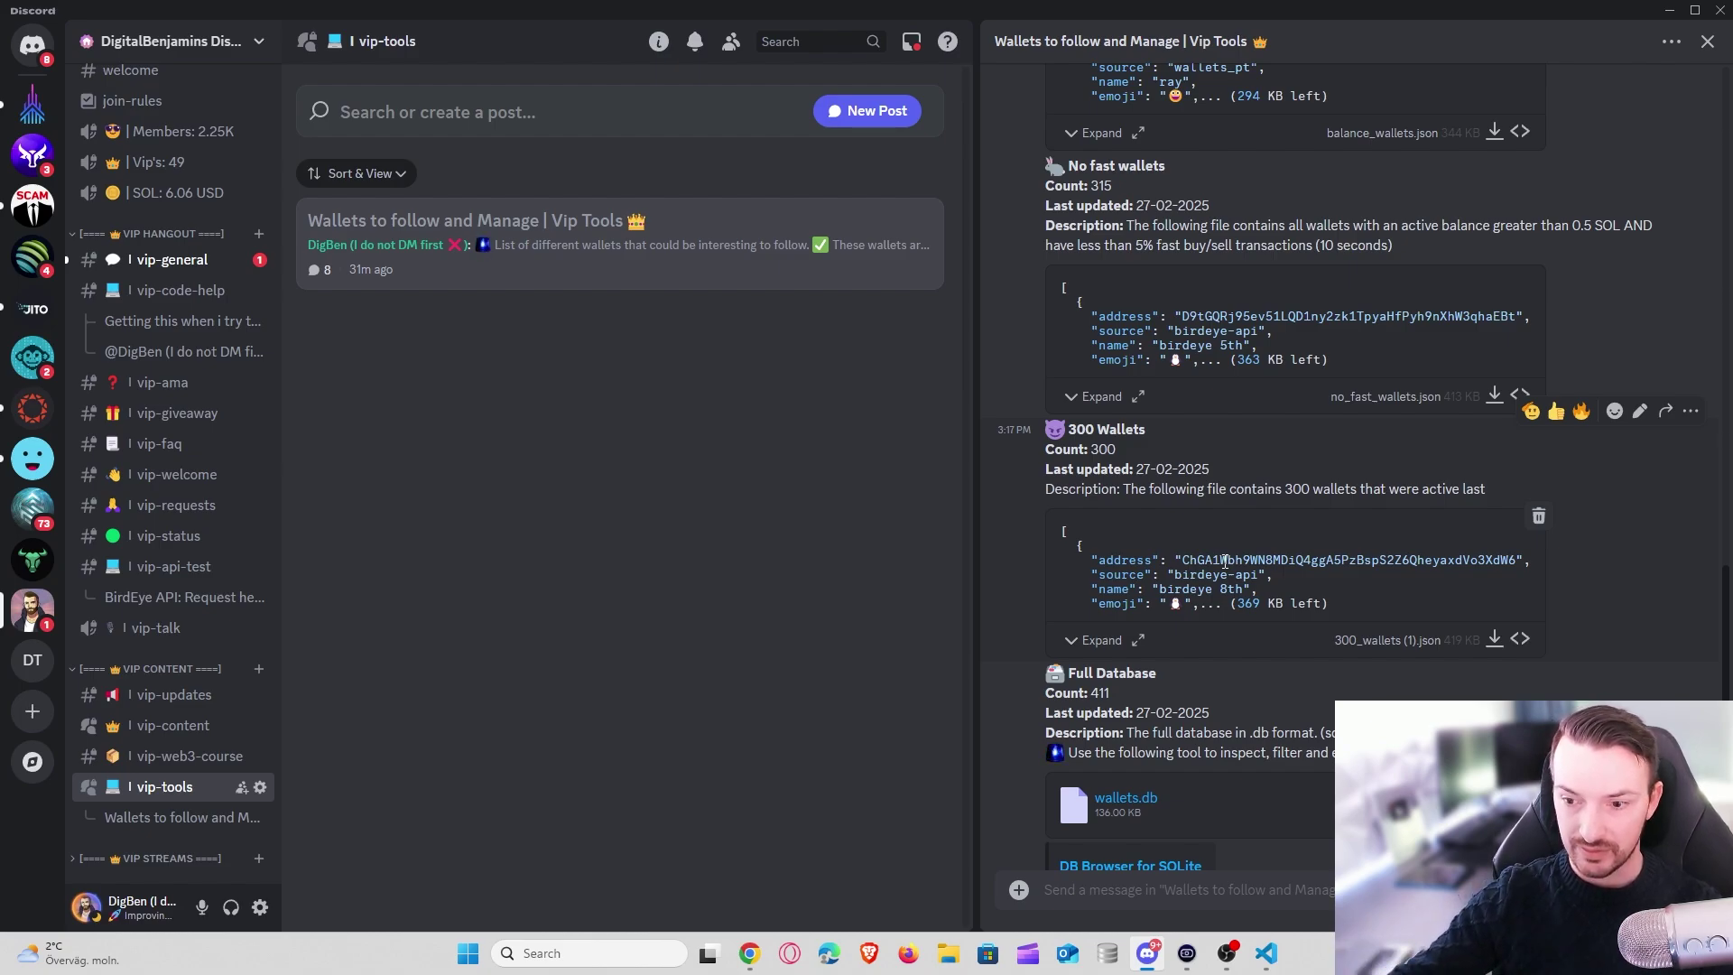
{"action": "scroll", "coordinate": [1225, 553], "scroll_direction": "down", "scroll_amount": 2}
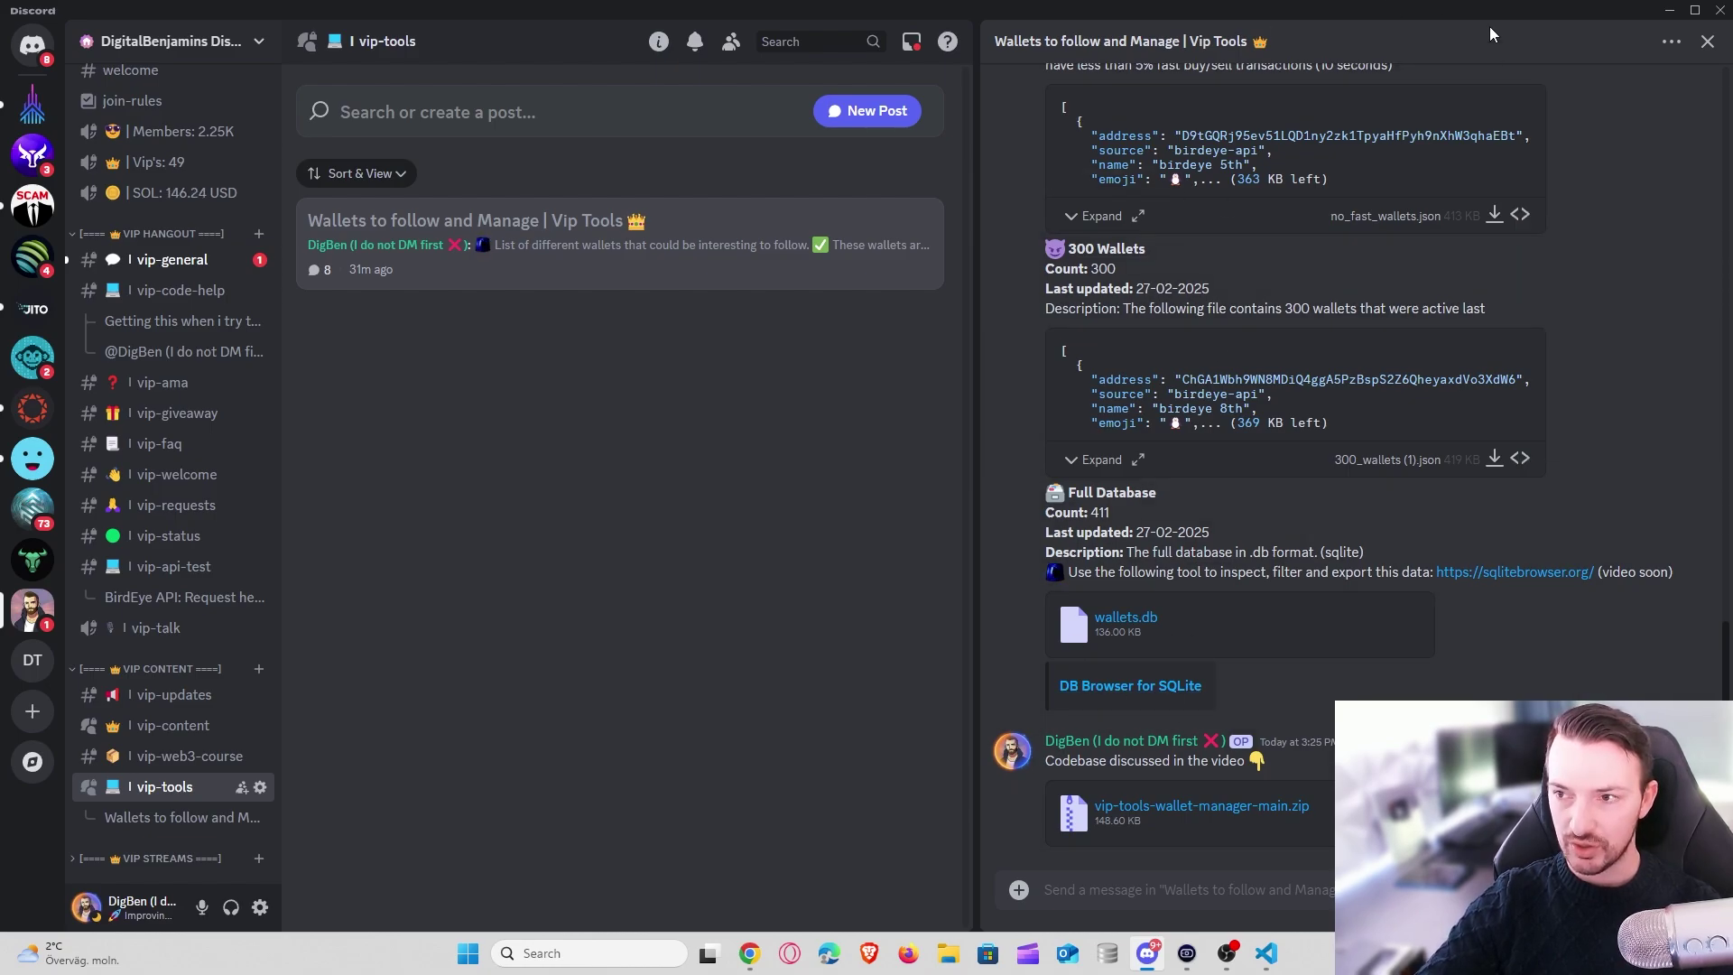
{"action": "left_click", "coordinate": [1667, 17]}
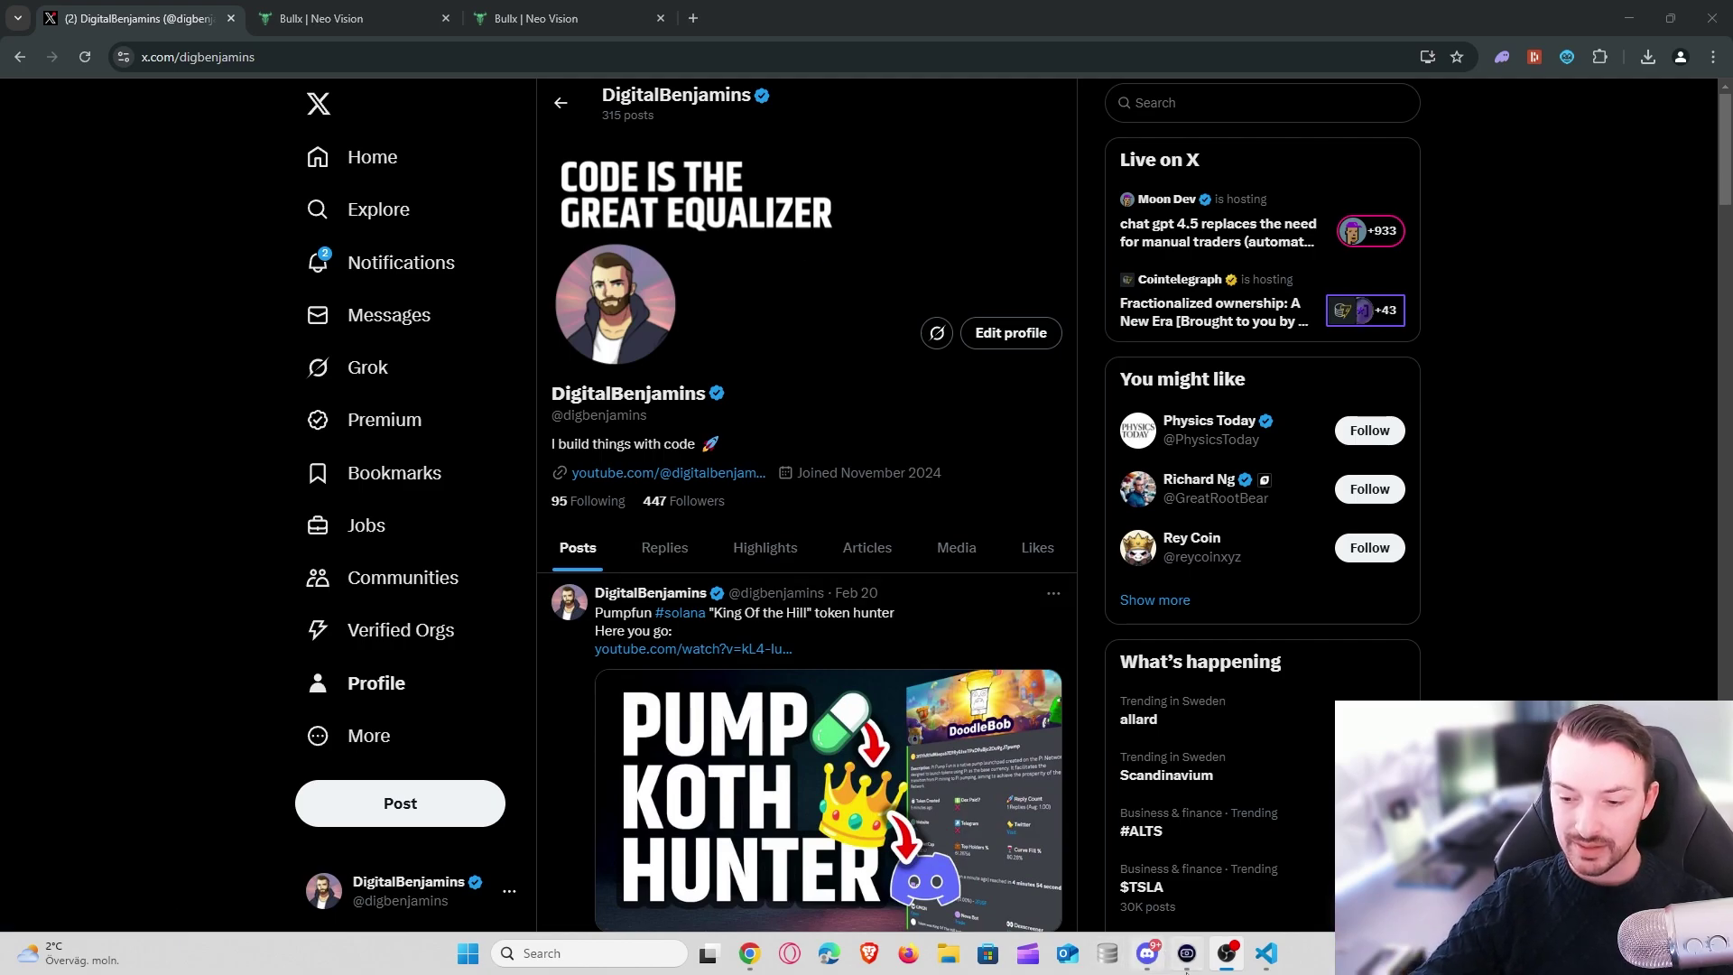
{"action": "left_click", "coordinate": [1146, 953]}
{"action": "scroll", "coordinate": [1147, 446], "scroll_direction": "up", "scroll_amount": 3}
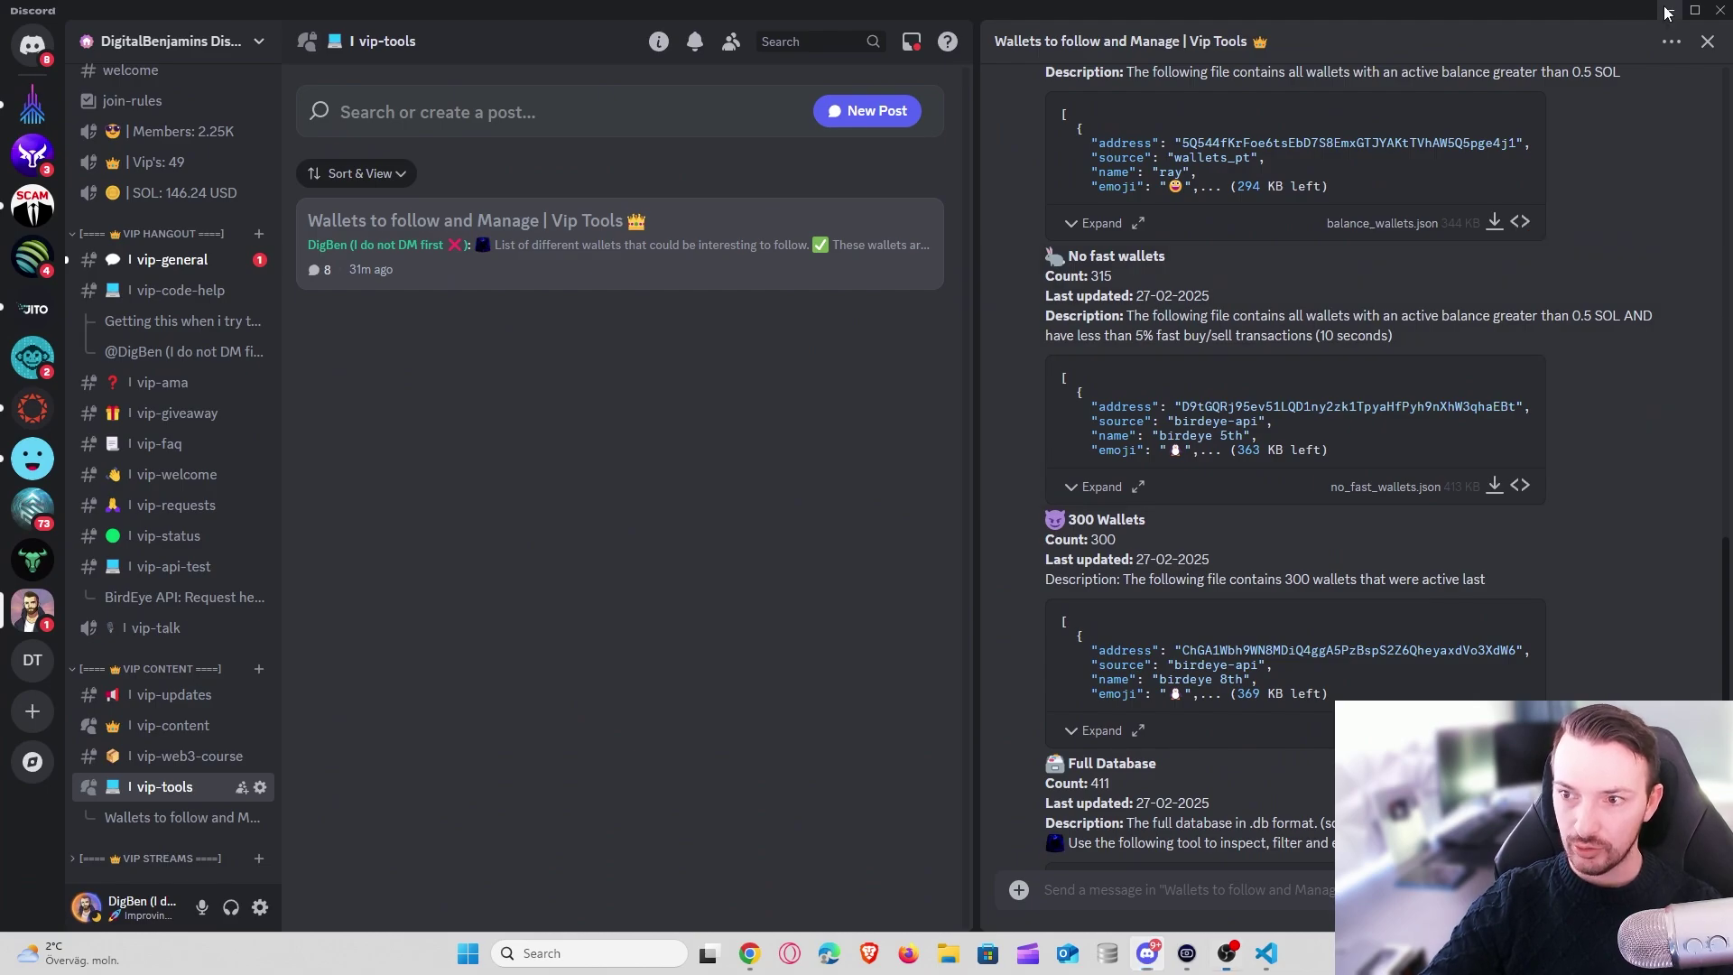
- Switch to VS Code and examine the fields of the first wallet records in 300_wallets (1) (1).json
{"action": "left_click", "coordinate": [1226, 953]}
{"action": "left_click", "coordinate": [1265, 953]}
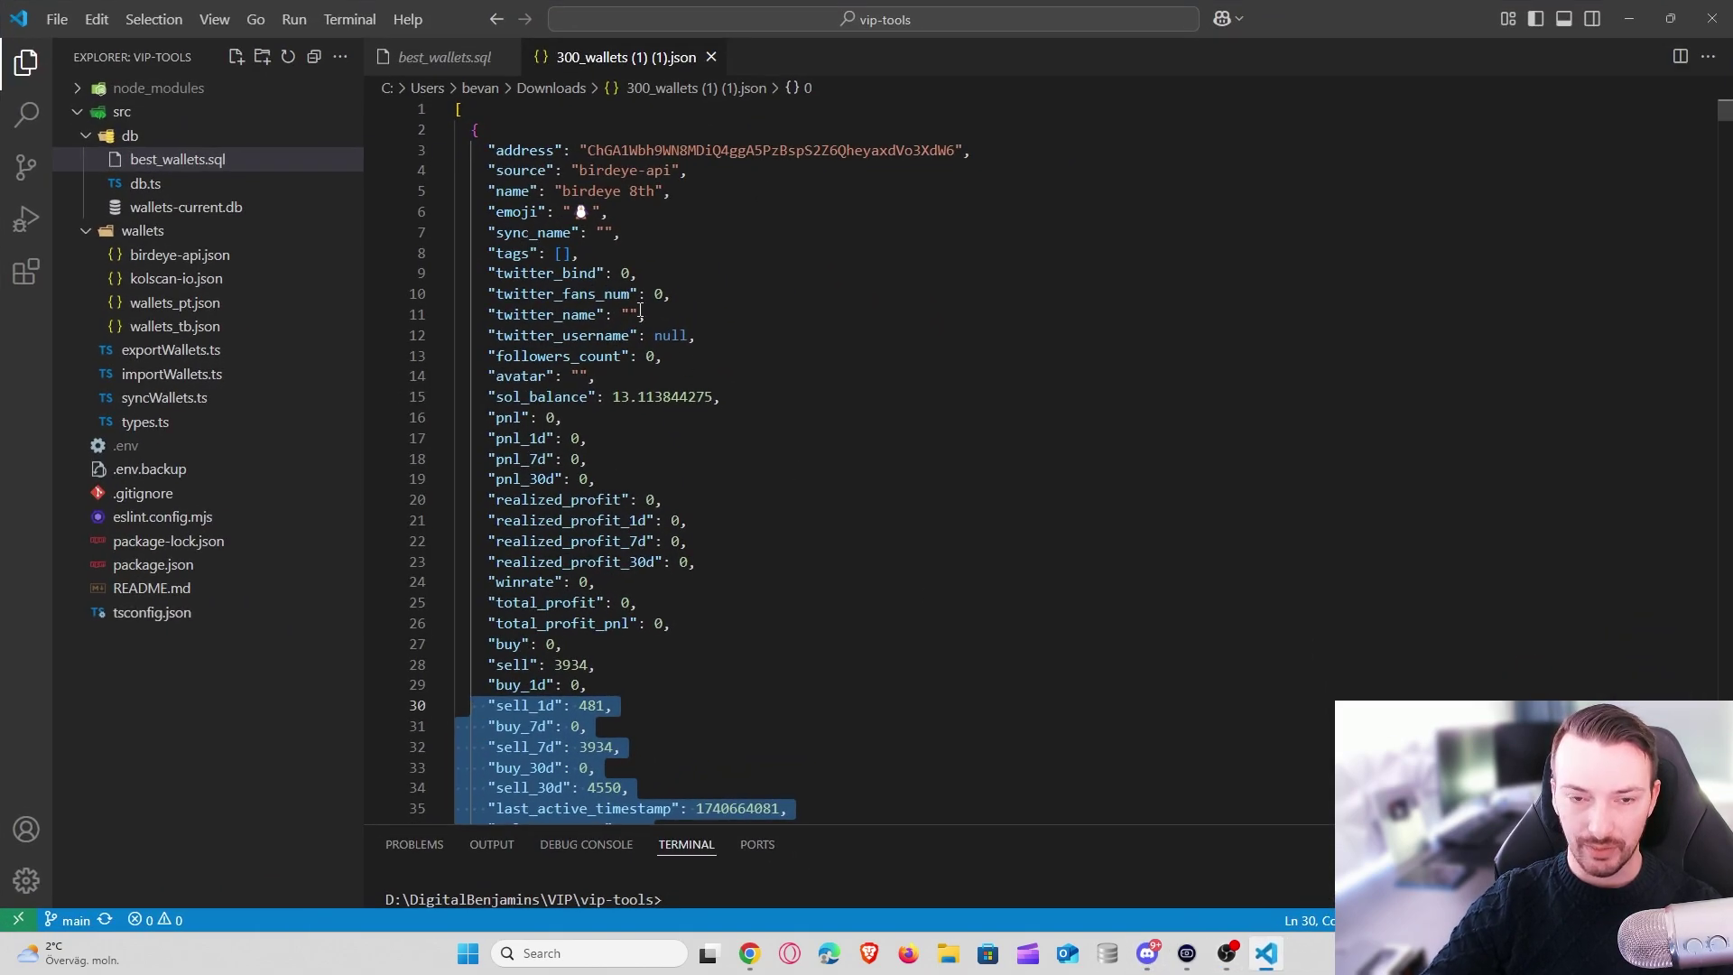
{"action": "left_click", "coordinate": [769, 294]}
{"action": "scroll", "coordinate": [570, 210], "scroll_direction": "down", "scroll_amount": 16}
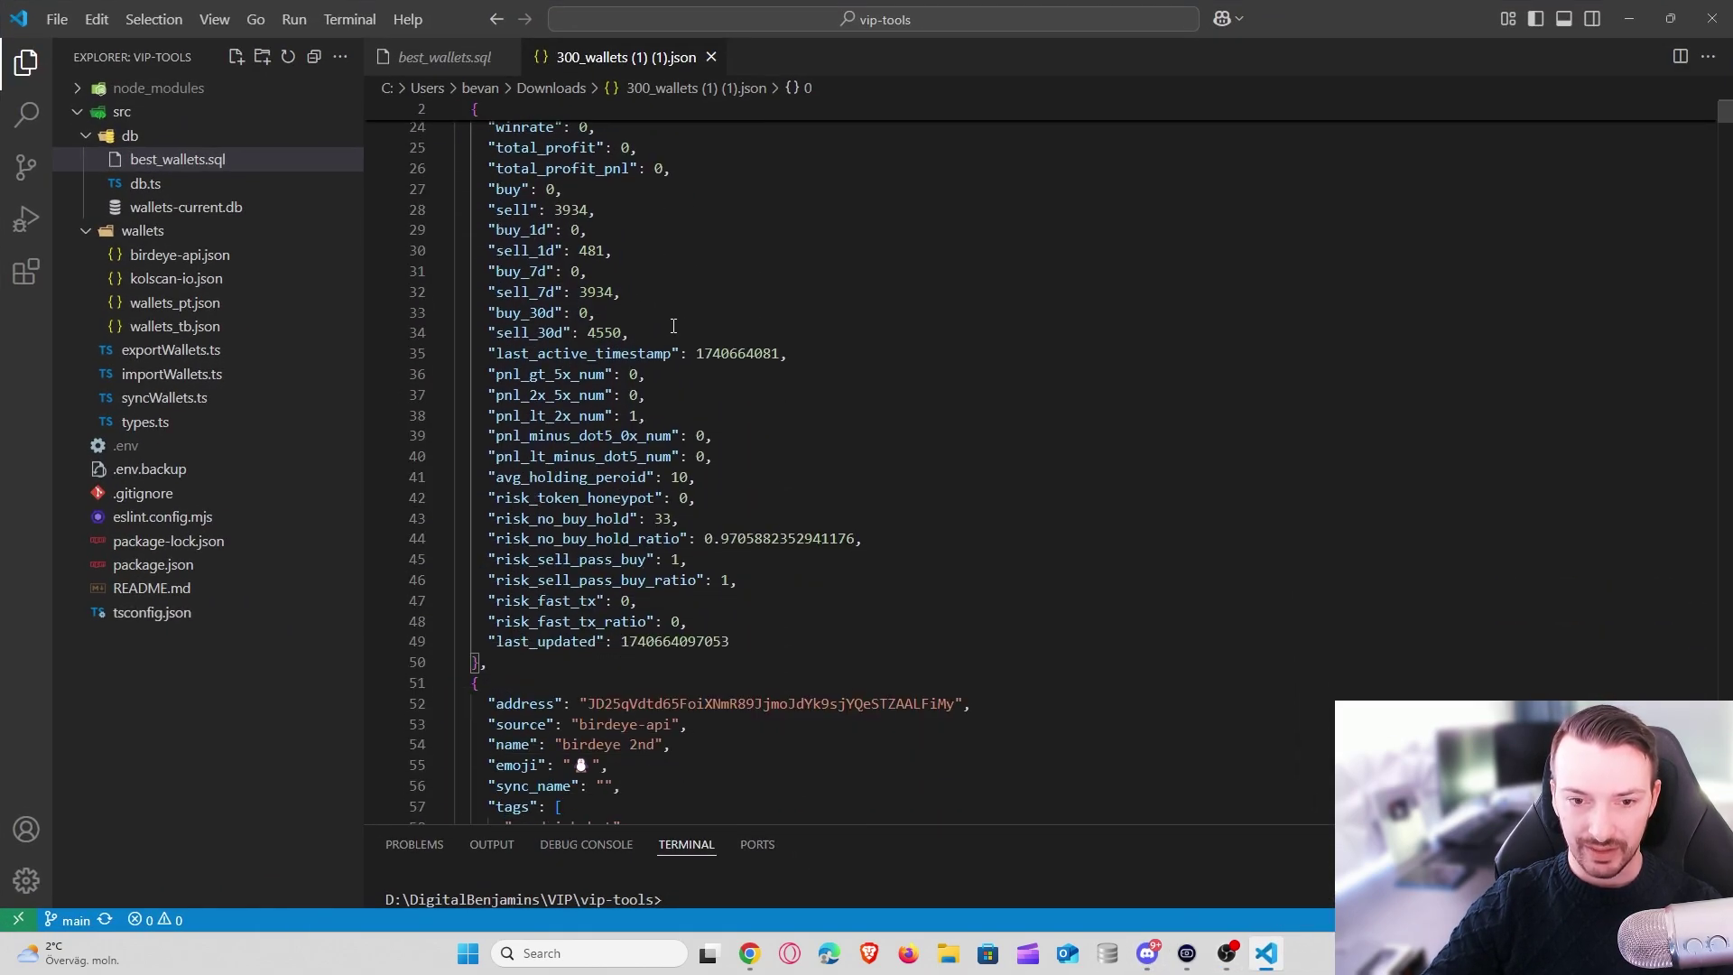
{"action": "scroll", "coordinate": [807, 365], "scroll_direction": "down", "scroll_amount": 2}
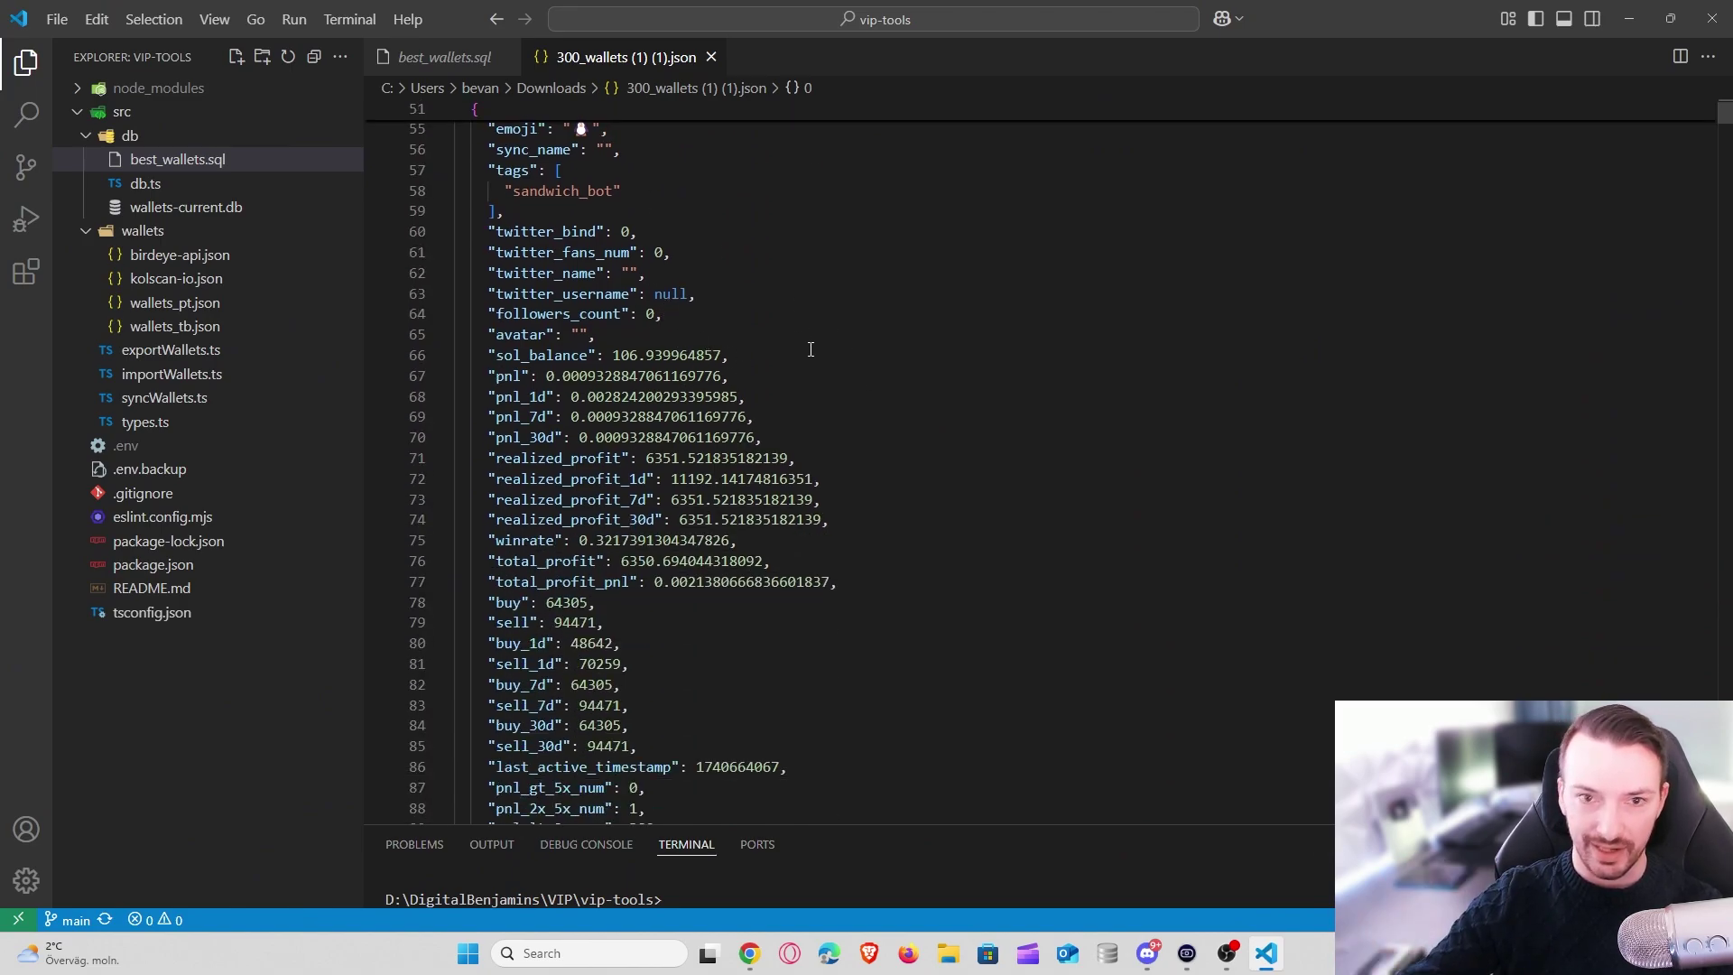
{"action": "scroll", "coordinate": [713, 420], "scroll_direction": "down", "scroll_amount": 2}
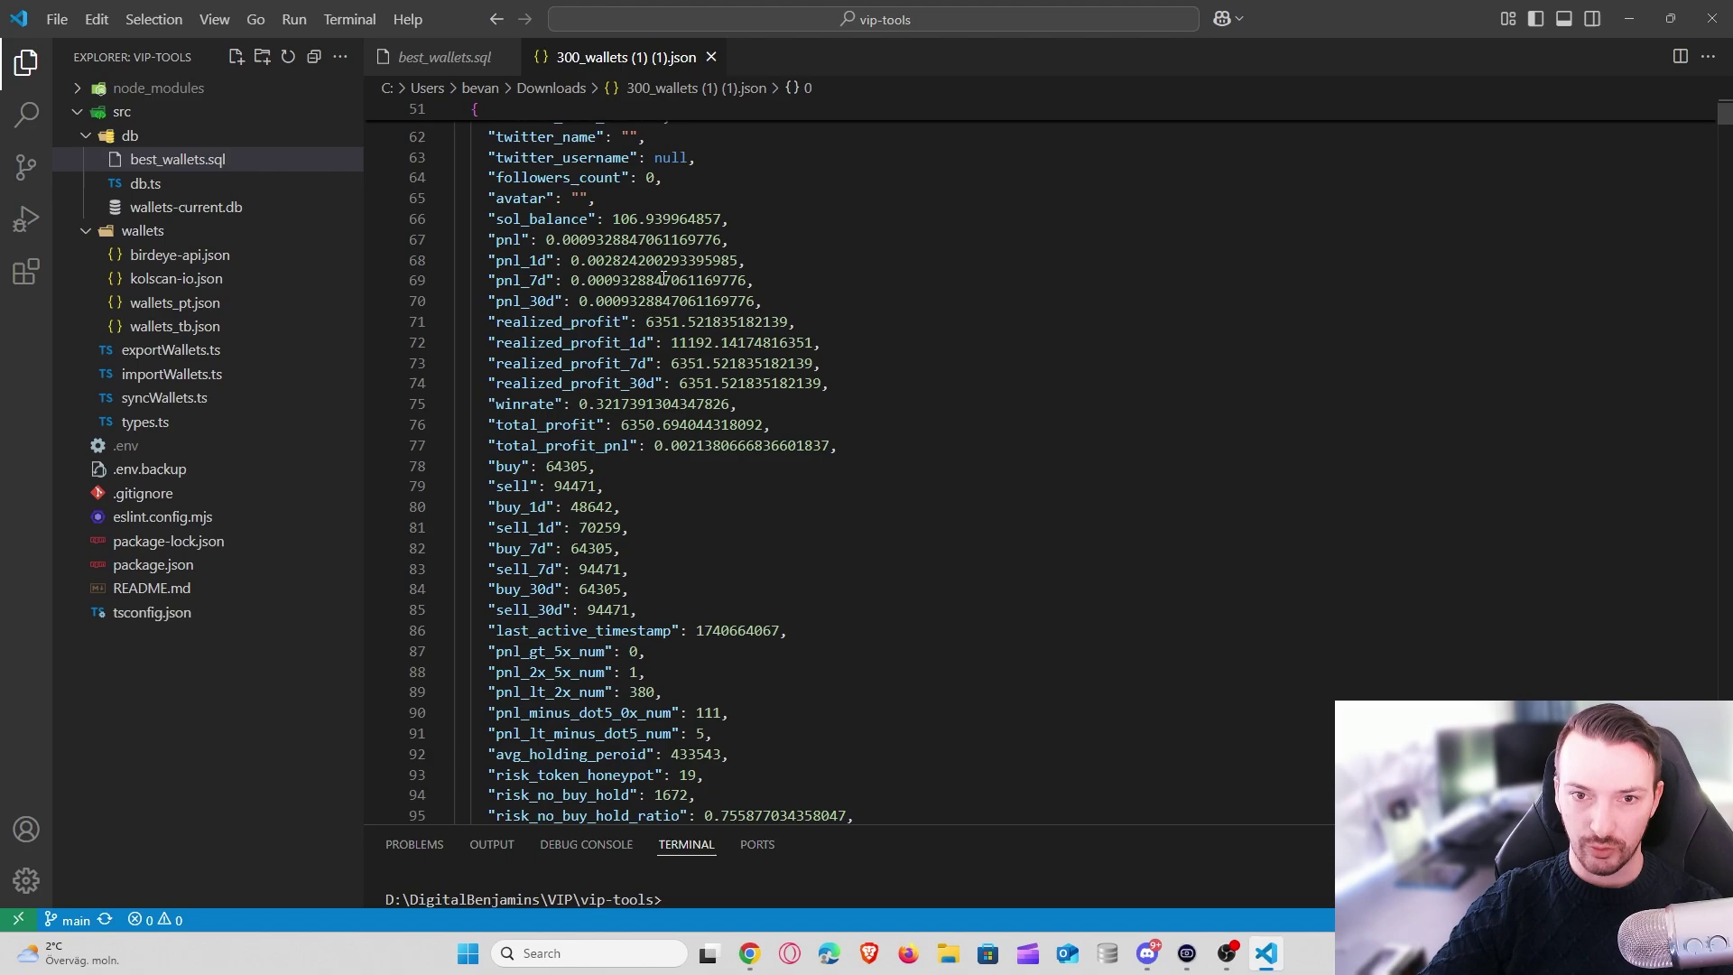
- Copy the entire contents of 300_wallets (1) (1).json and minimize VS Code to return to the browser
{"action": "scroll", "coordinate": [663, 279], "scroll_direction": "up", "scroll_amount": 5}
{"action": "key", "text": "ctrl+a"}
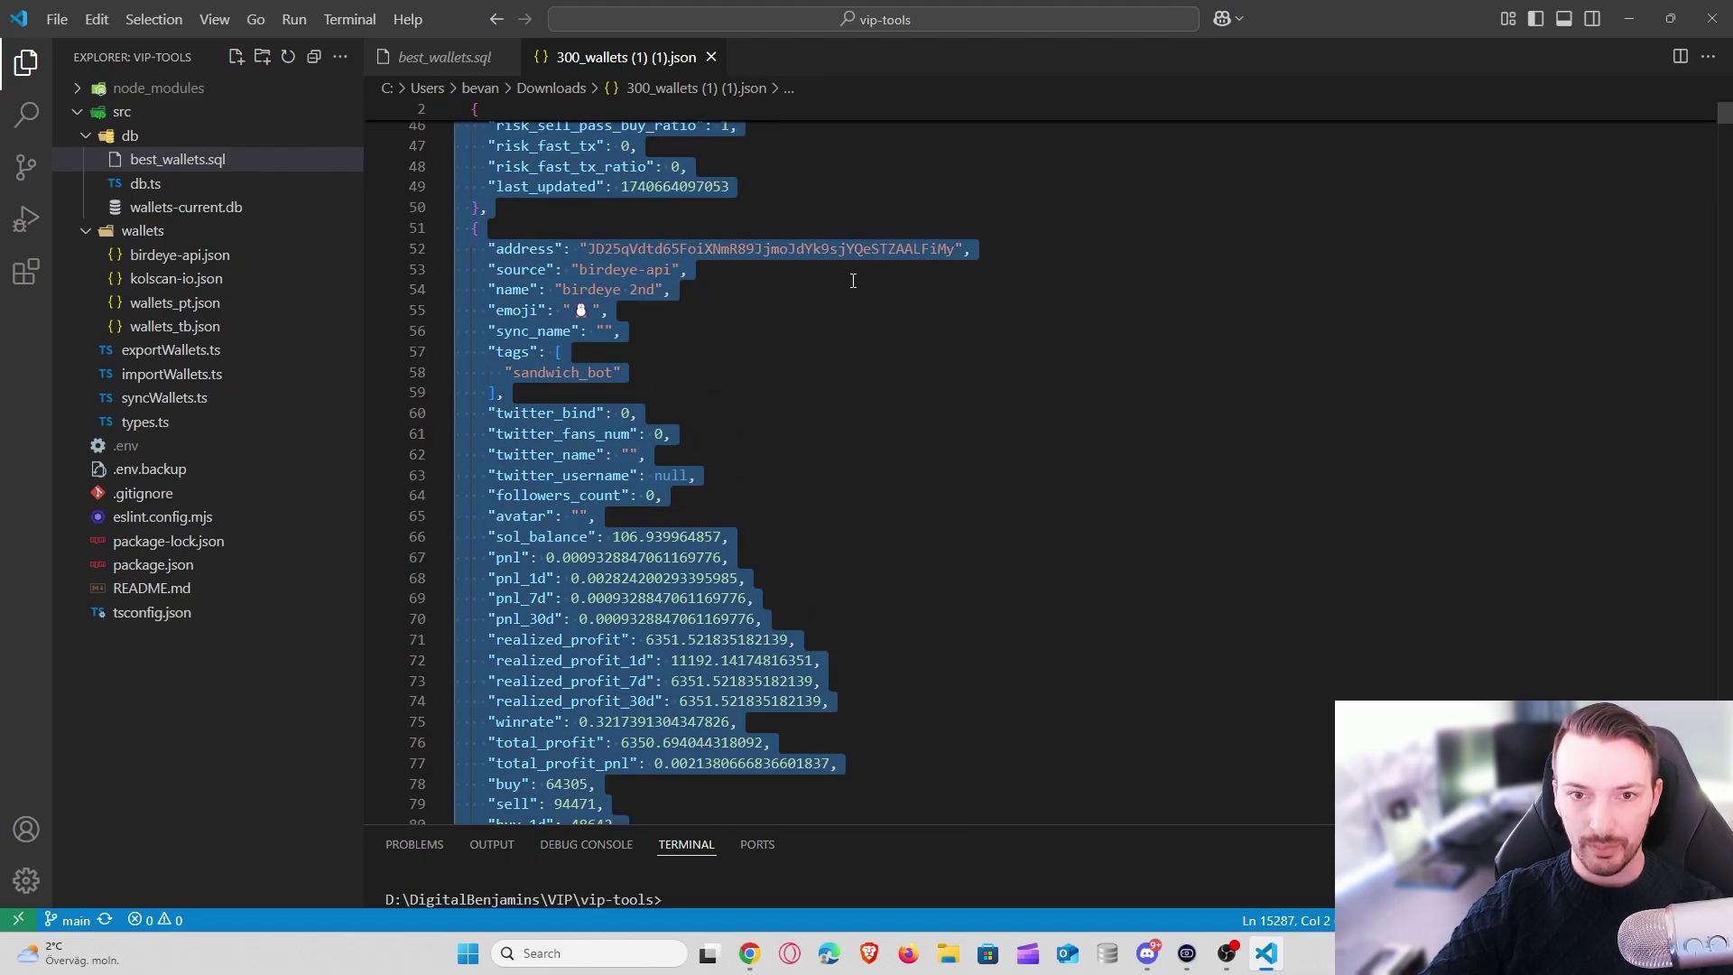
{"action": "left_click", "coordinate": [1630, 18]}
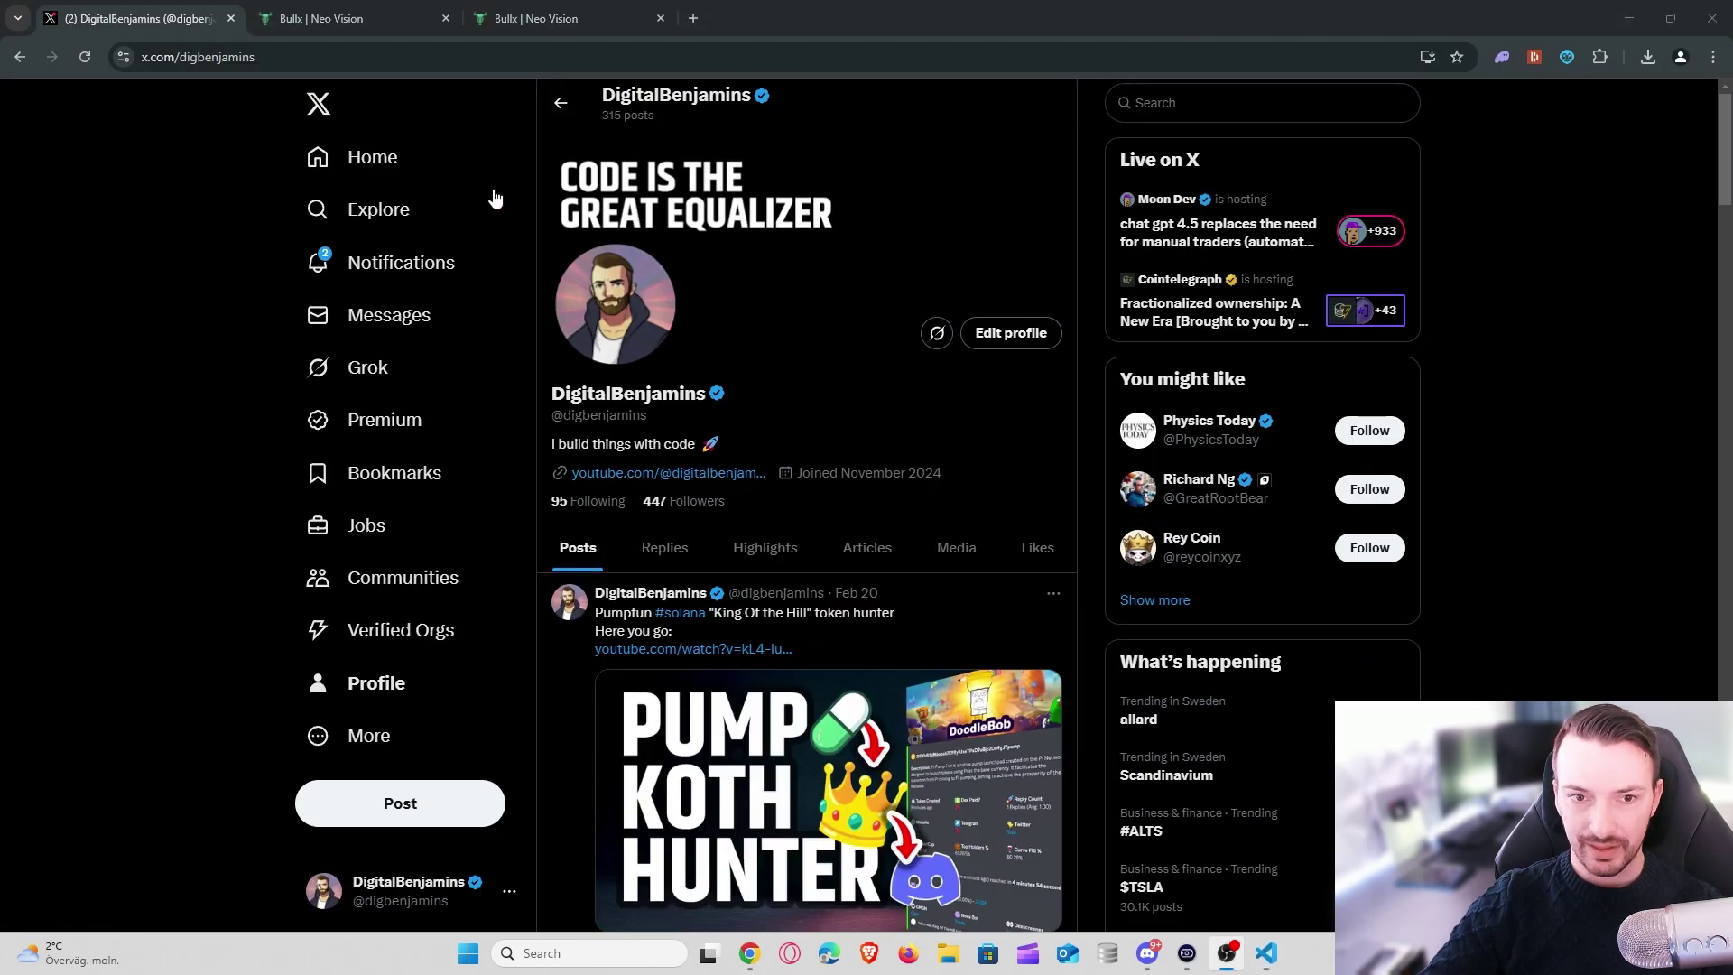
- Open the Wallet Tracker's list of tracked wallets on the first BullX page
{"action": "left_click", "coordinate": [346, 13]}
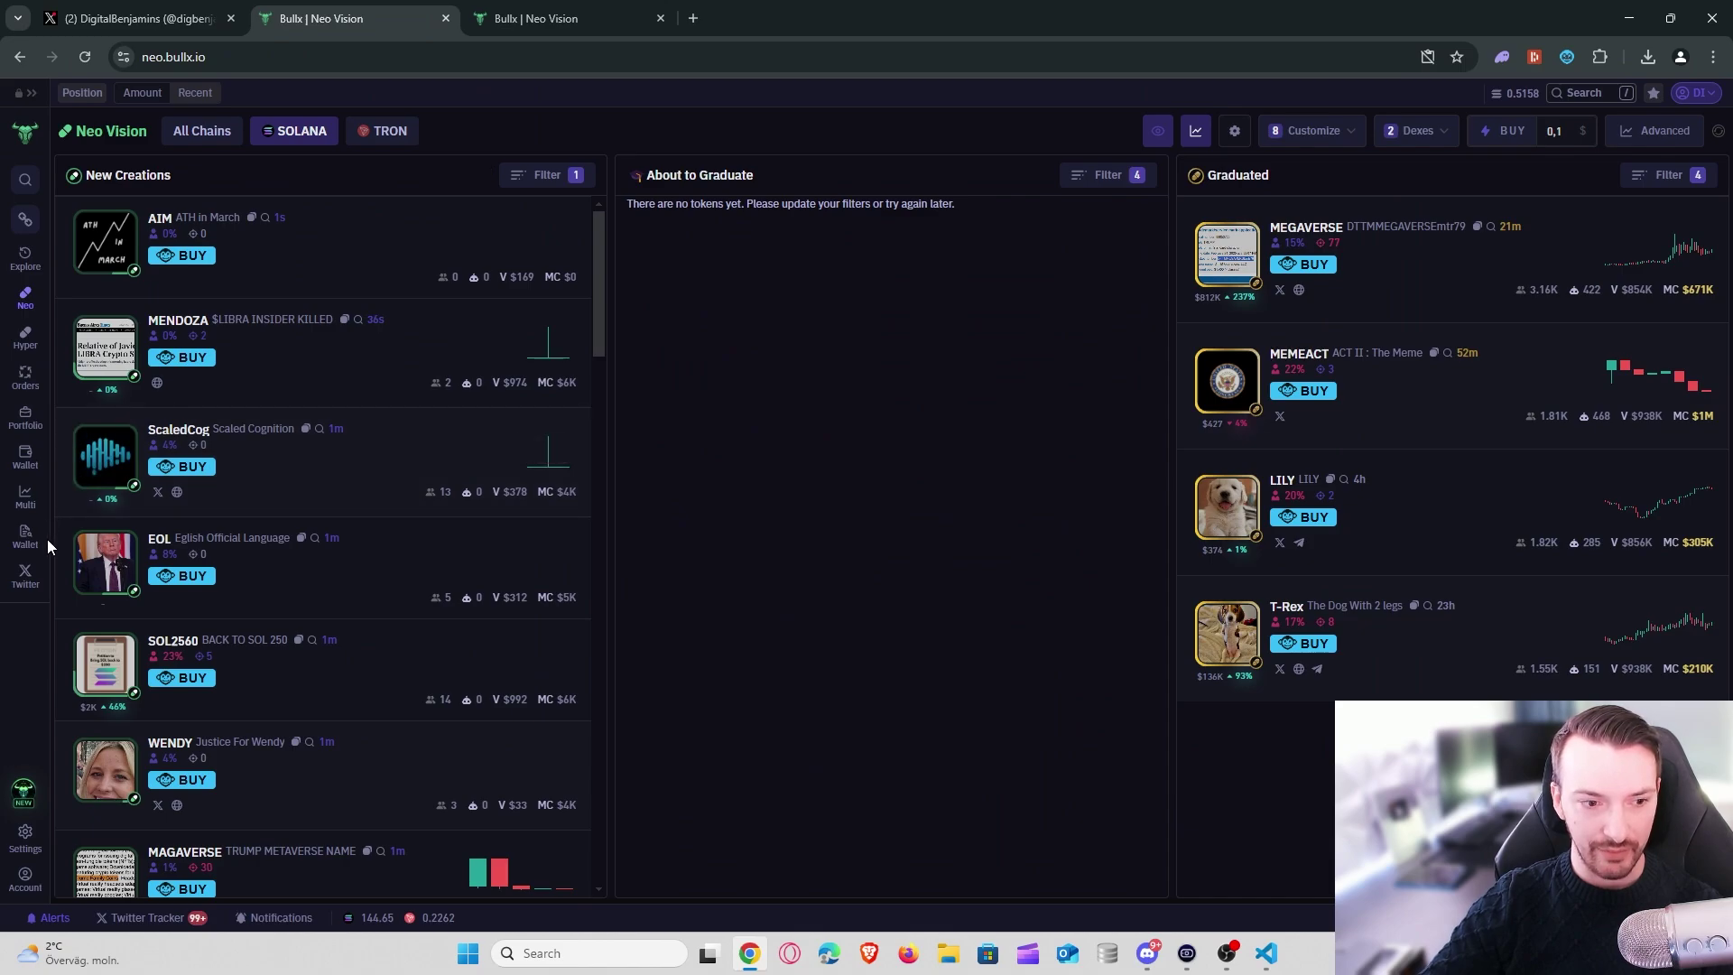
{"action": "left_click", "coordinate": [27, 537]}
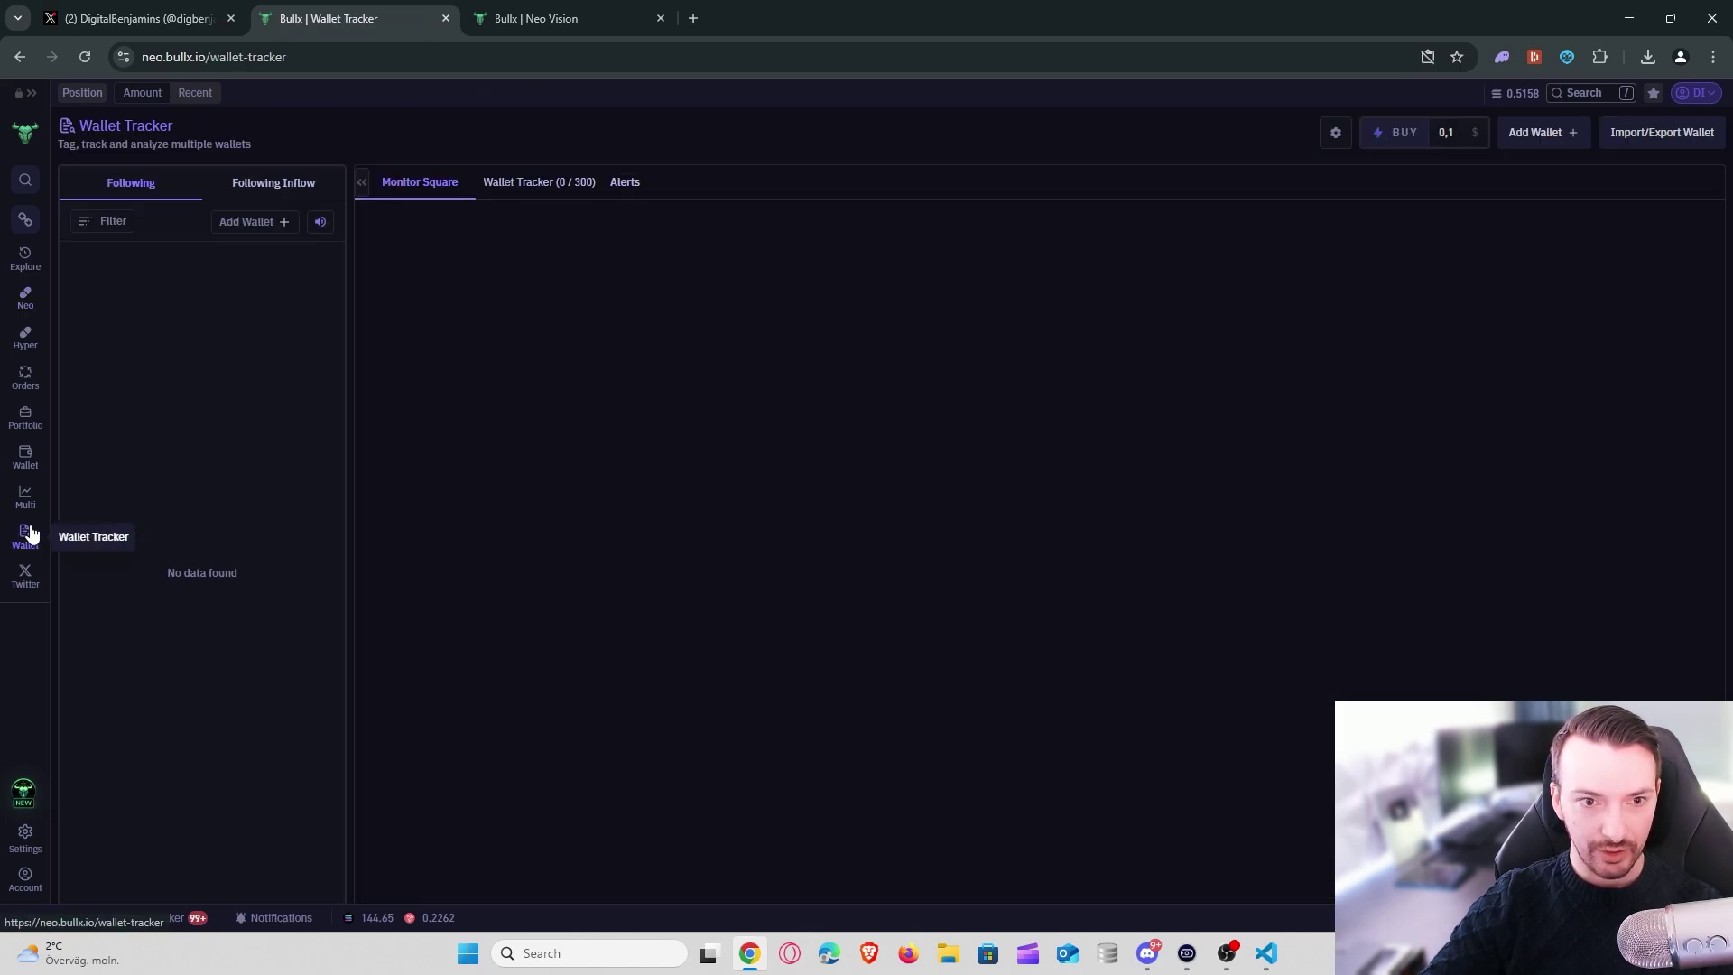
{"action": "left_click", "coordinate": [529, 184]}
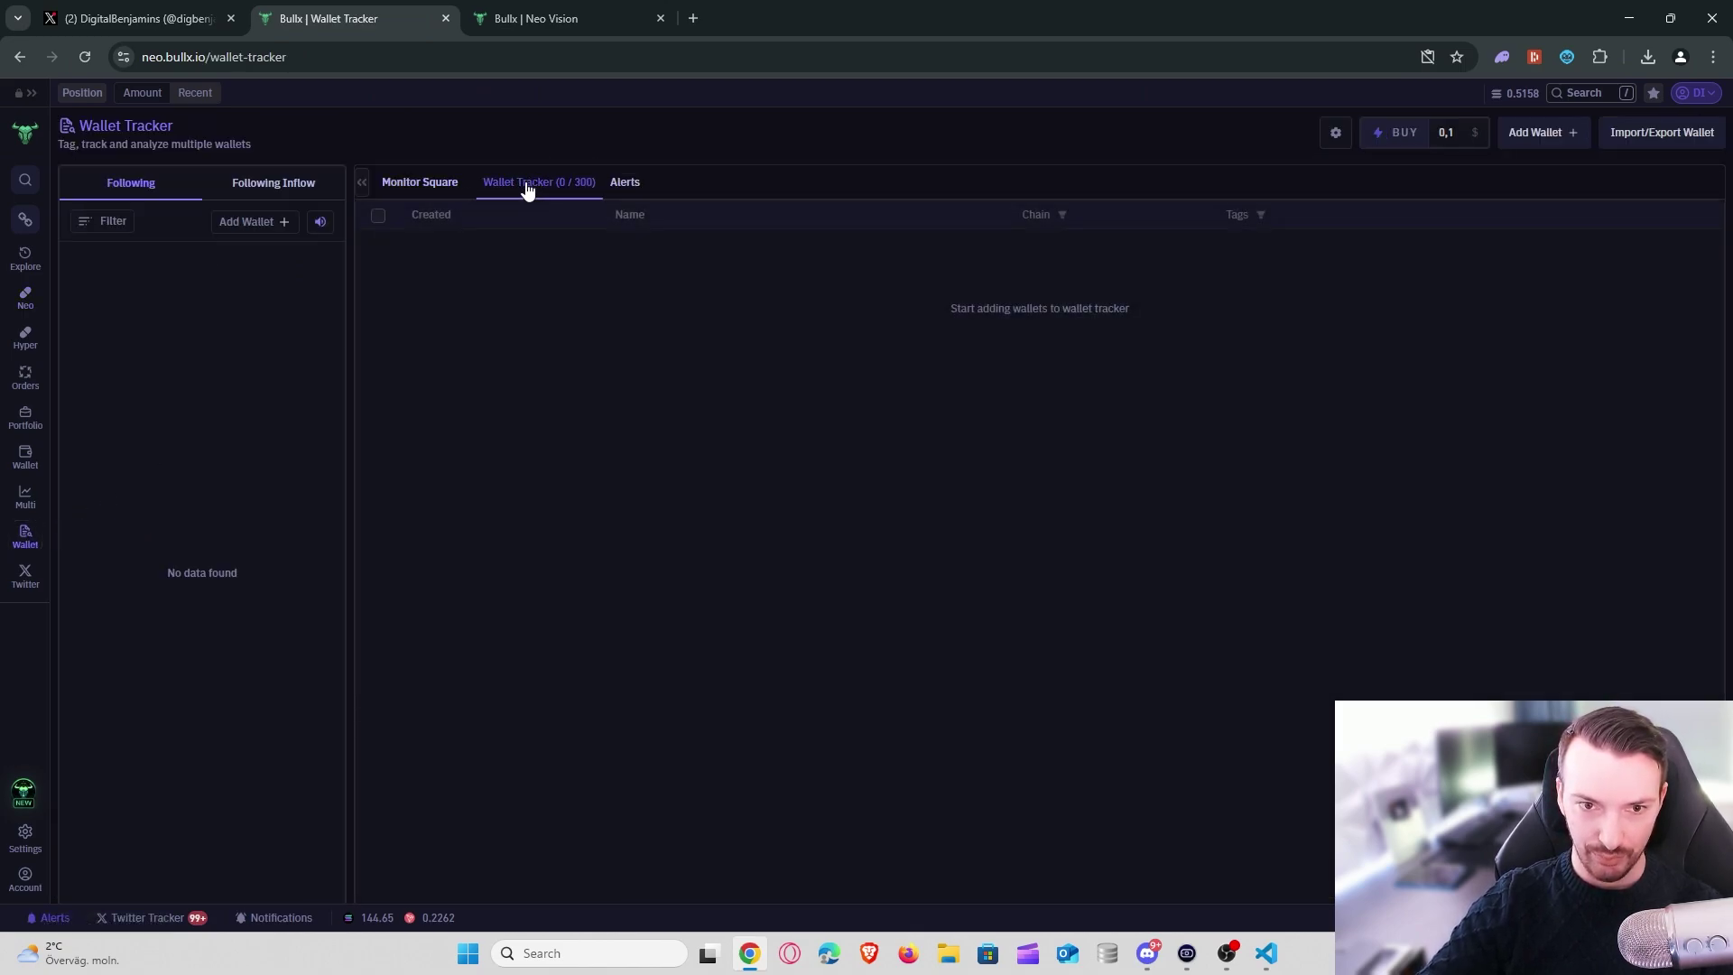
- Bulk-import the copied wallet JSON into the Wallet Tracker and close the Import/Export Wallet dialog
{"action": "left_click", "coordinate": [1664, 134]}
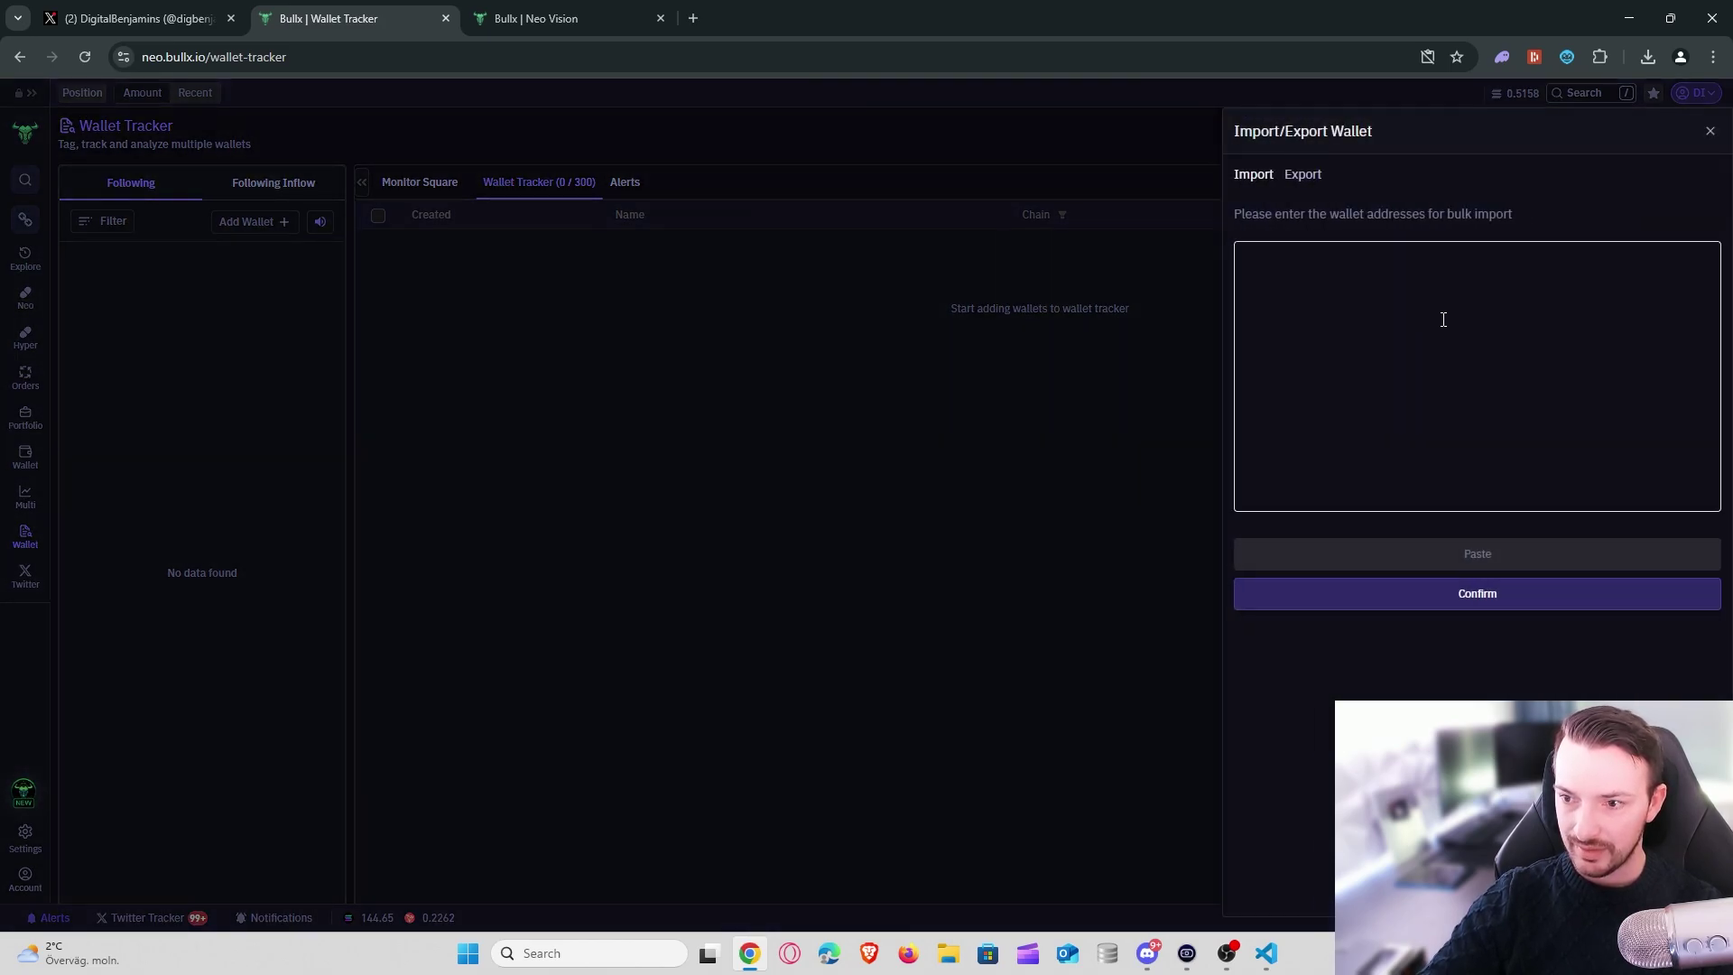
{"action": "key", "text": "ctrl+v"}
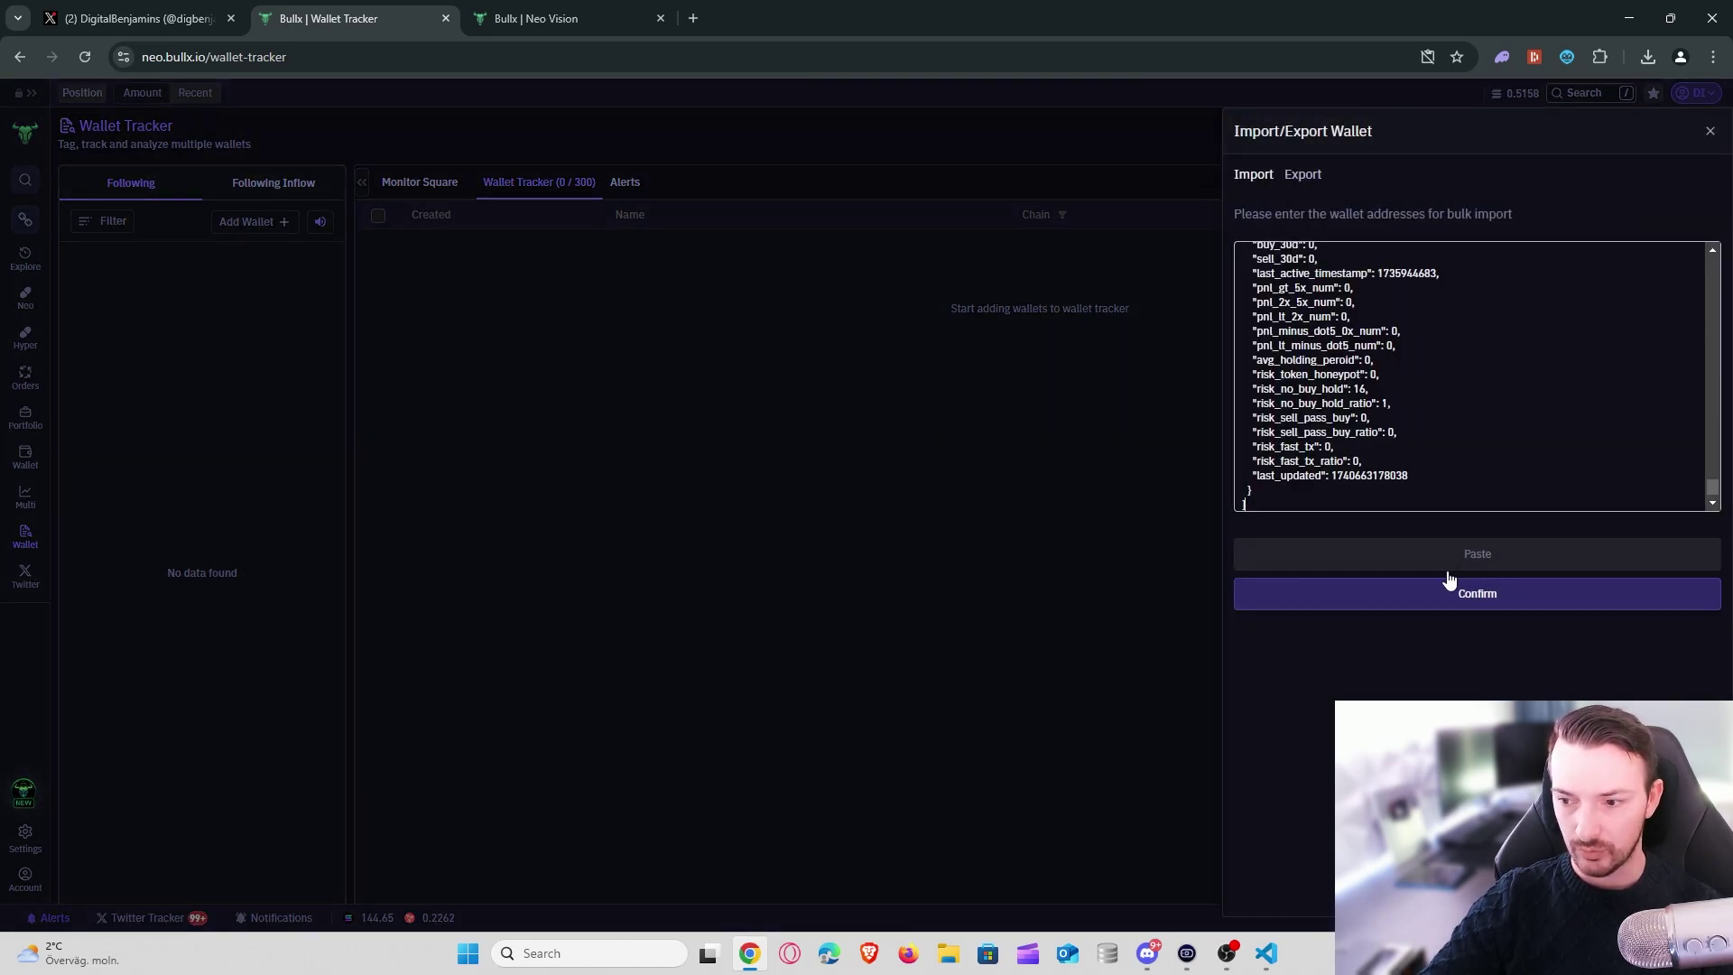
{"action": "scroll", "coordinate": [1361, 390], "scroll_direction": "up", "scroll_amount": 10}
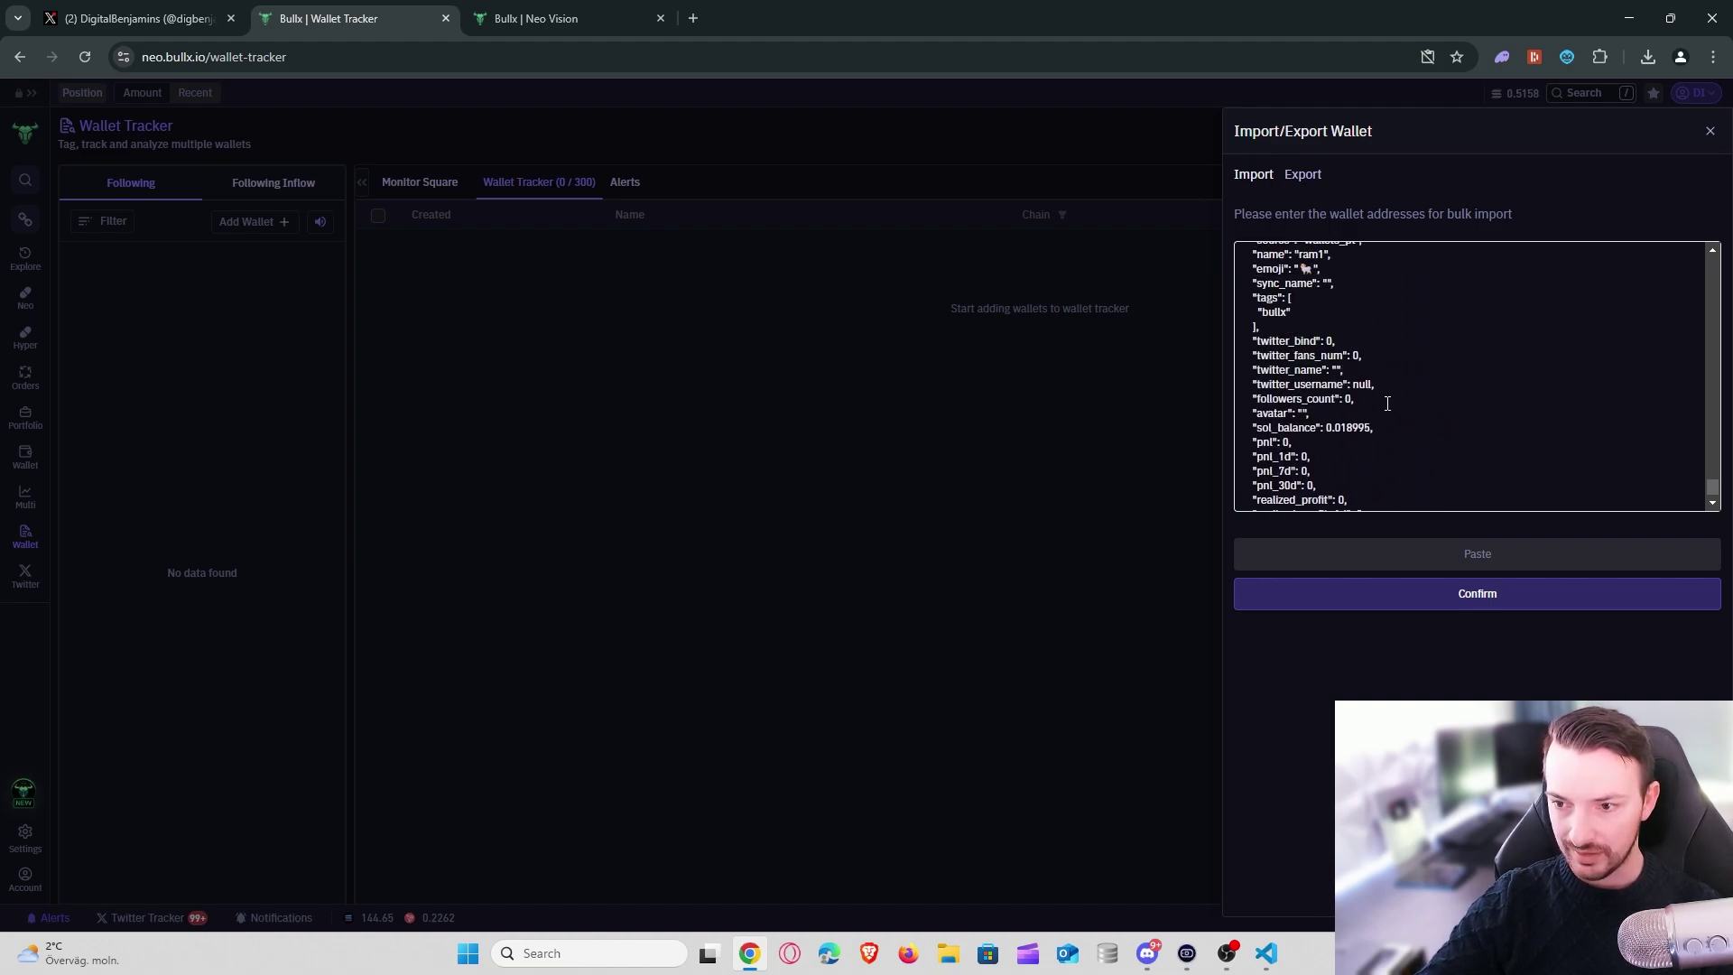
{"action": "scroll", "coordinate": [1320, 419], "scroll_direction": "down", "scroll_amount": 1}
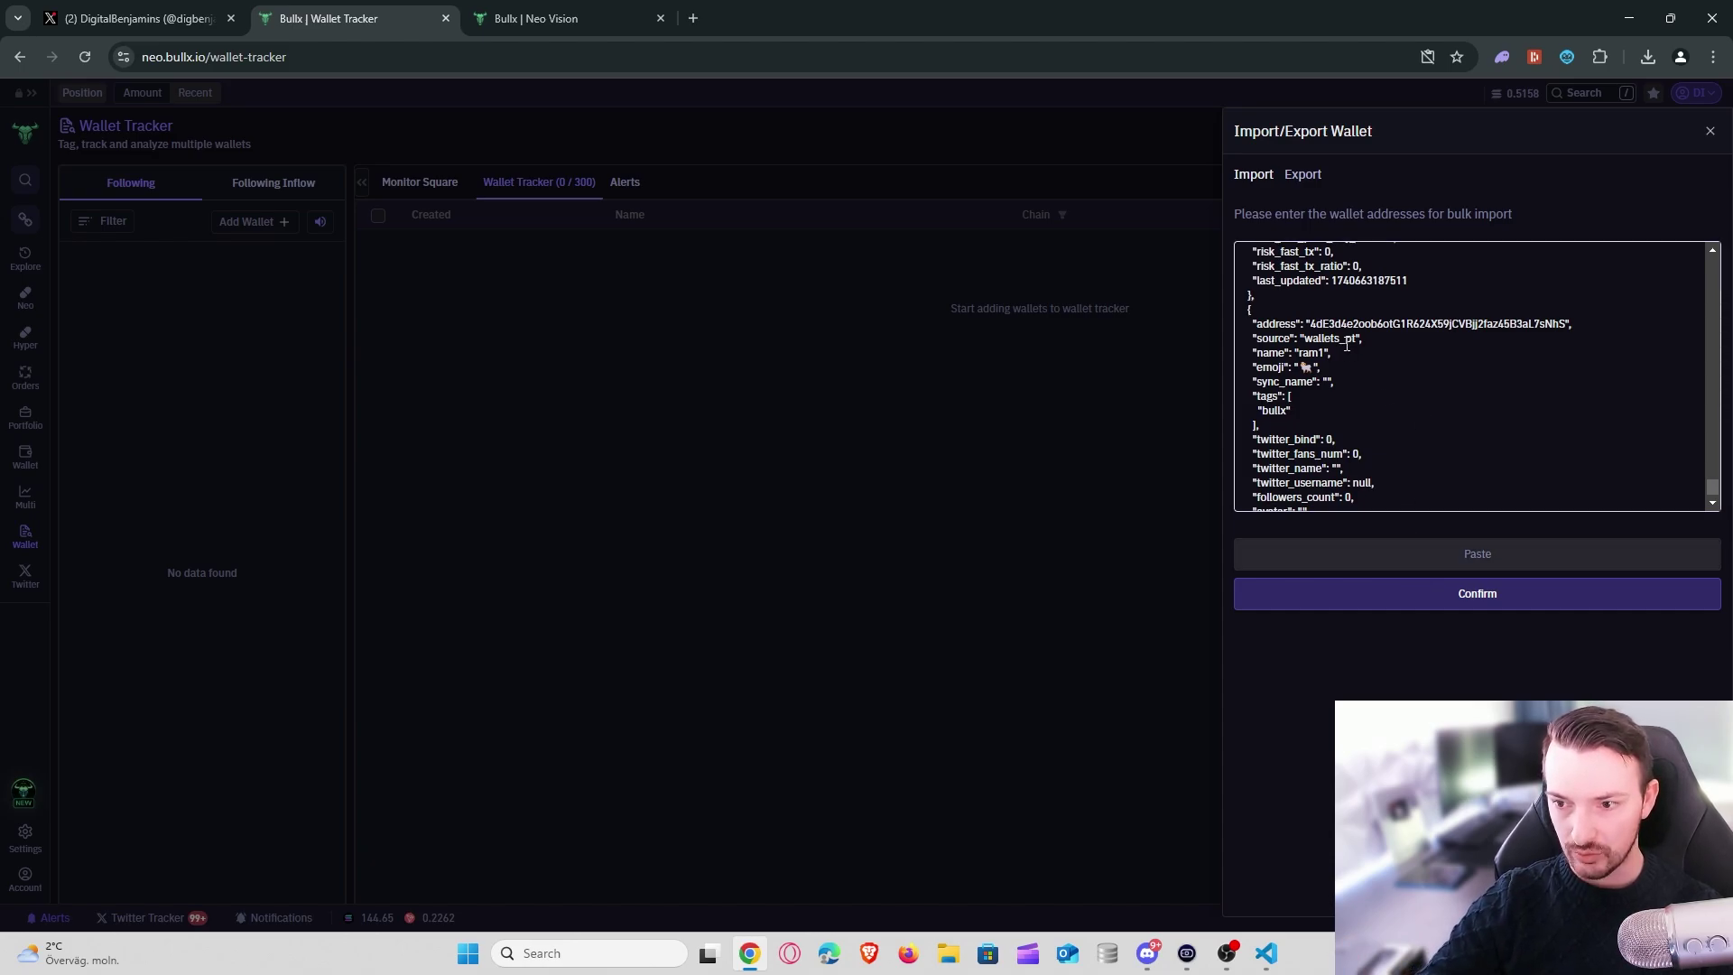
{"action": "left_click", "coordinate": [1454, 595]}
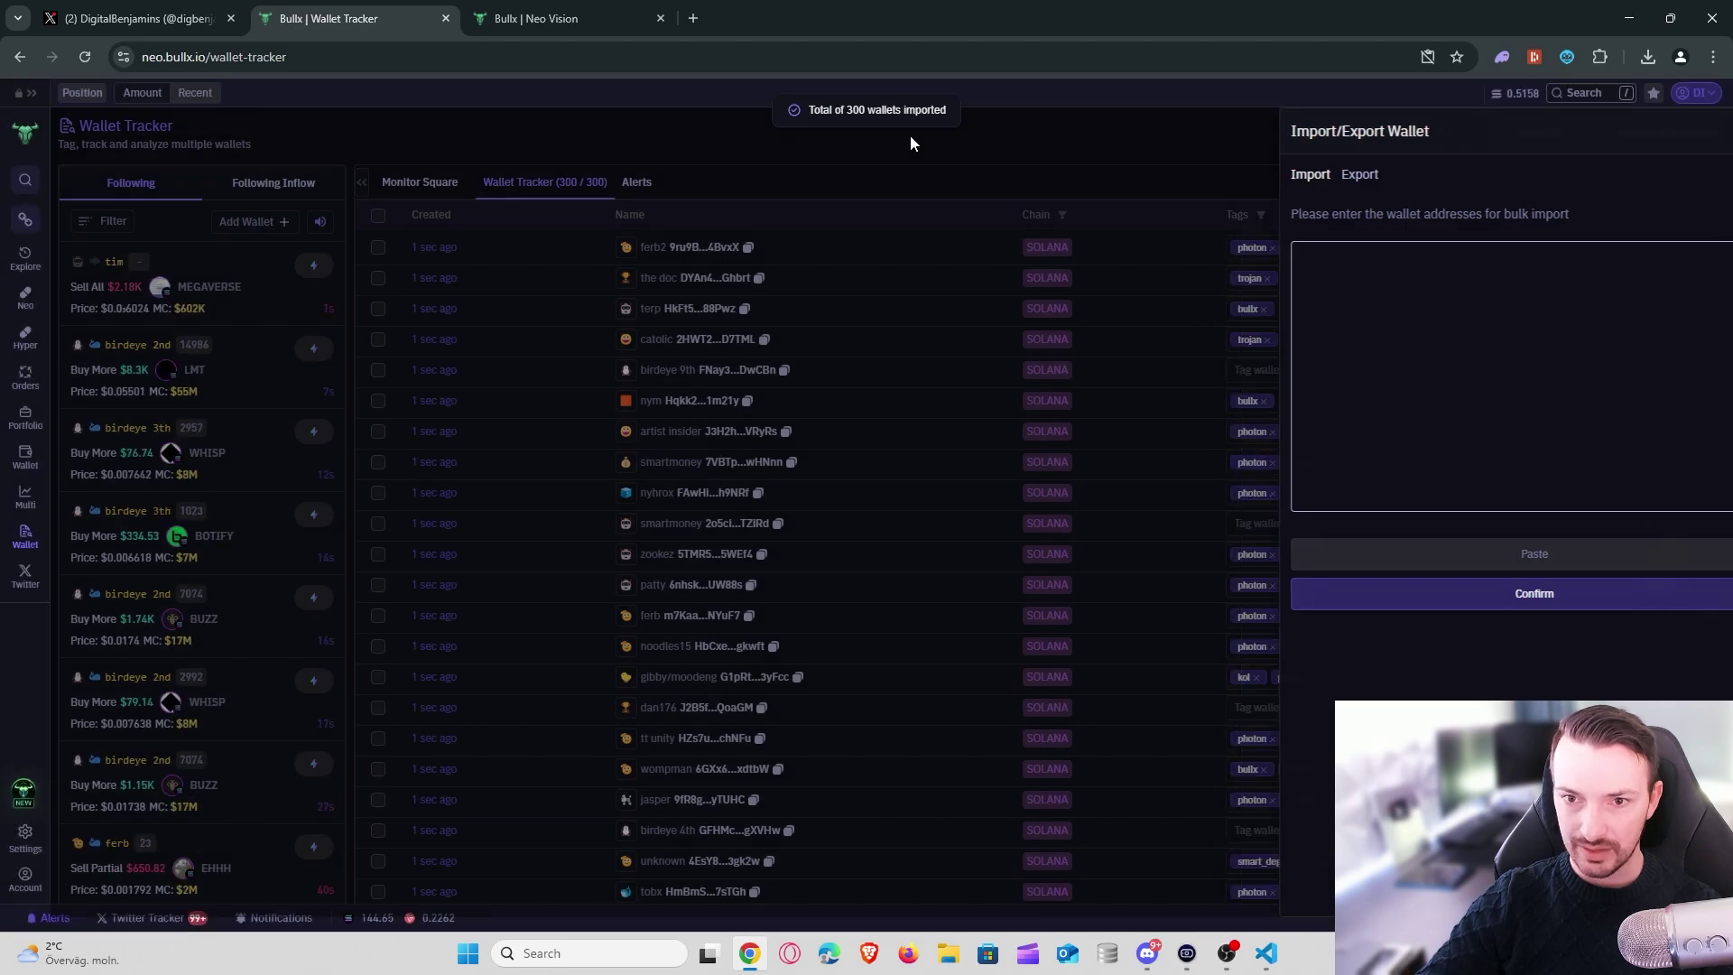
{"action": "left_click", "coordinate": [1106, 168]}
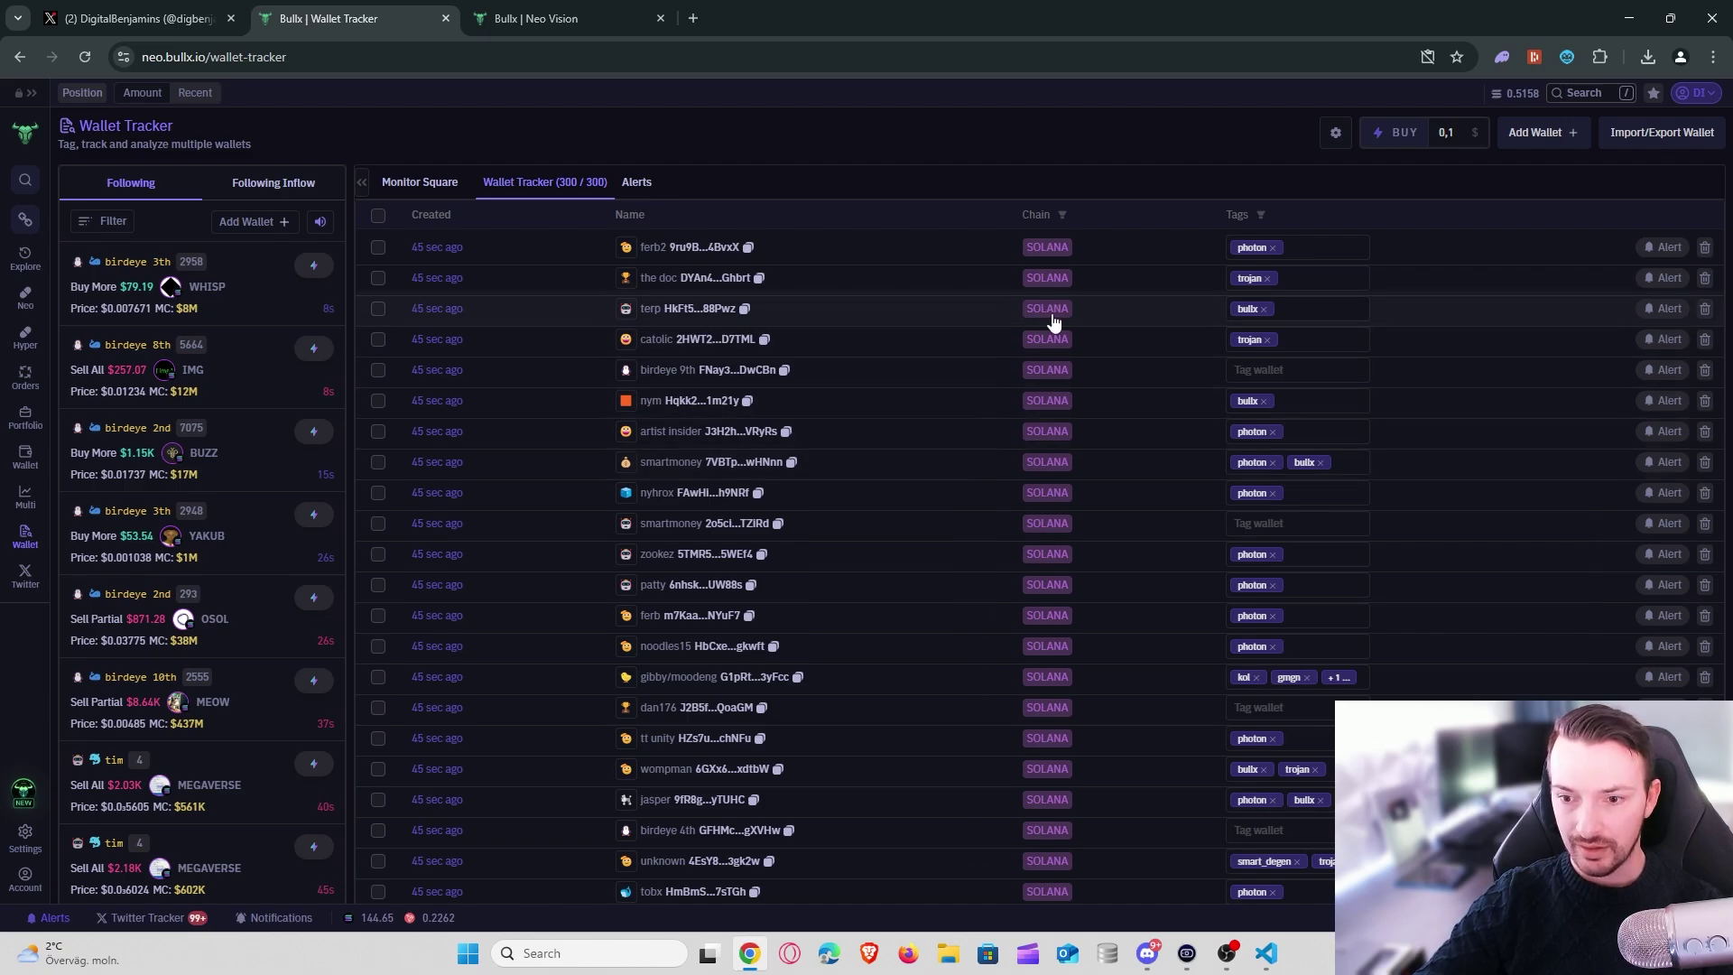
- Select all imported wallets in the Wallet Tracker and turn on alerts for them
{"action": "left_click", "coordinate": [379, 221]}
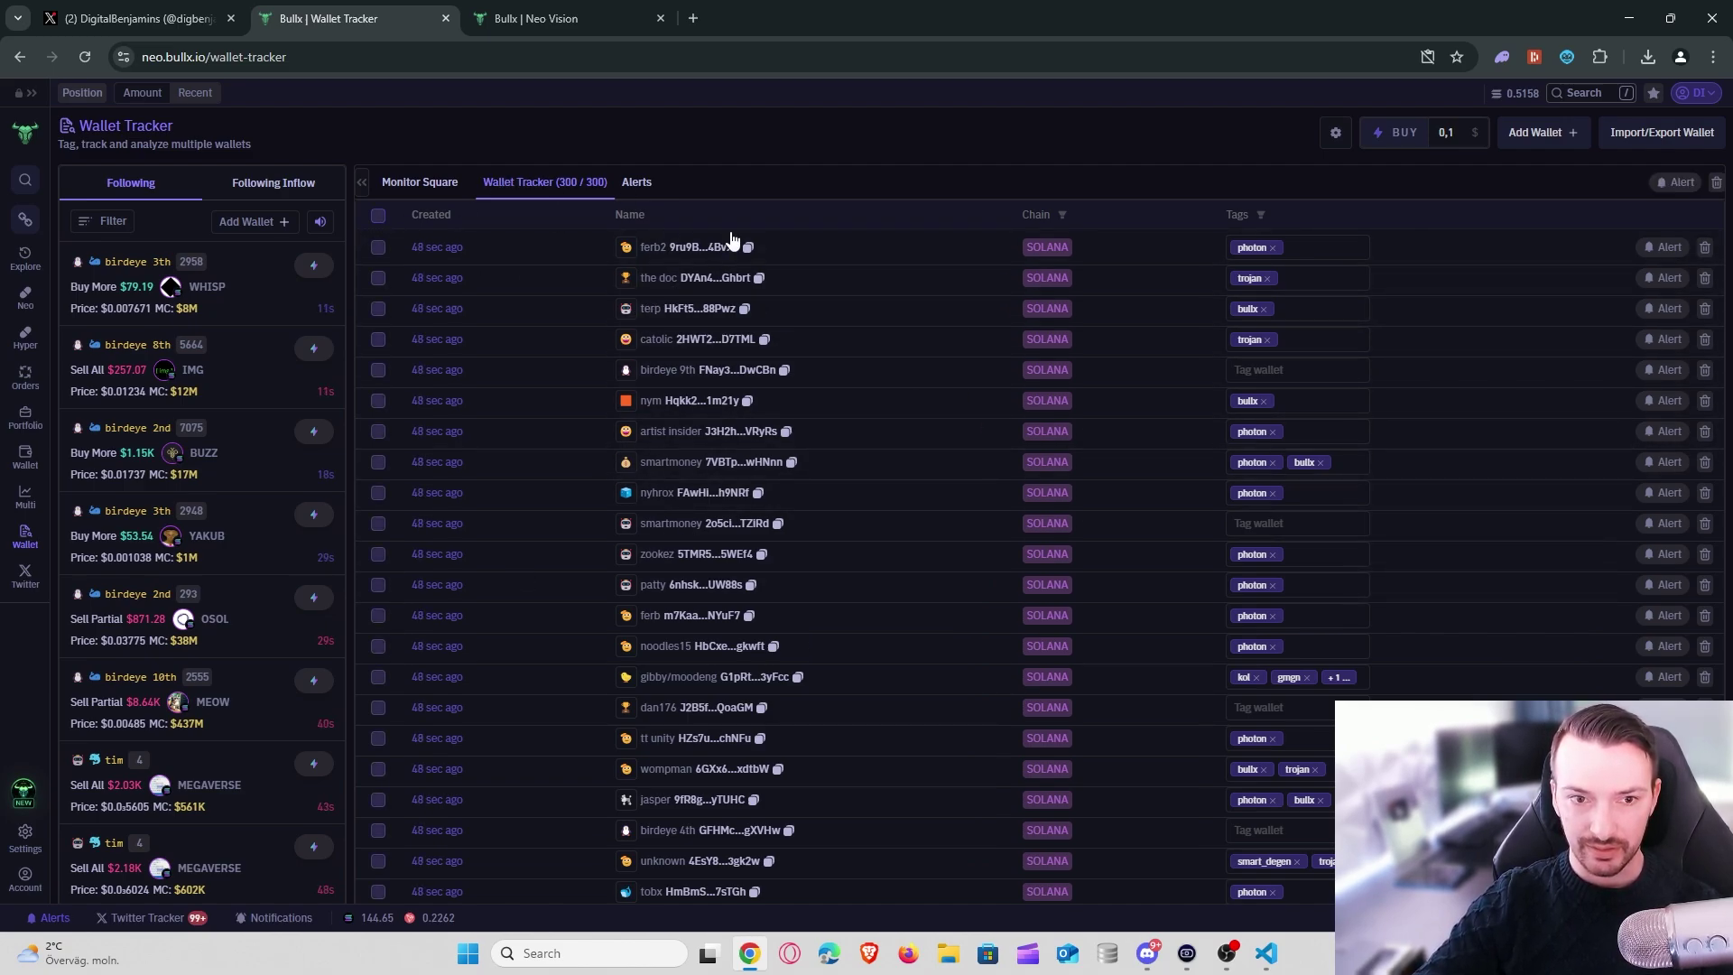
{"action": "left_click", "coordinate": [1684, 183]}
{"action": "scroll", "coordinate": [1622, 298], "scroll_direction": "down", "scroll_amount": 4}
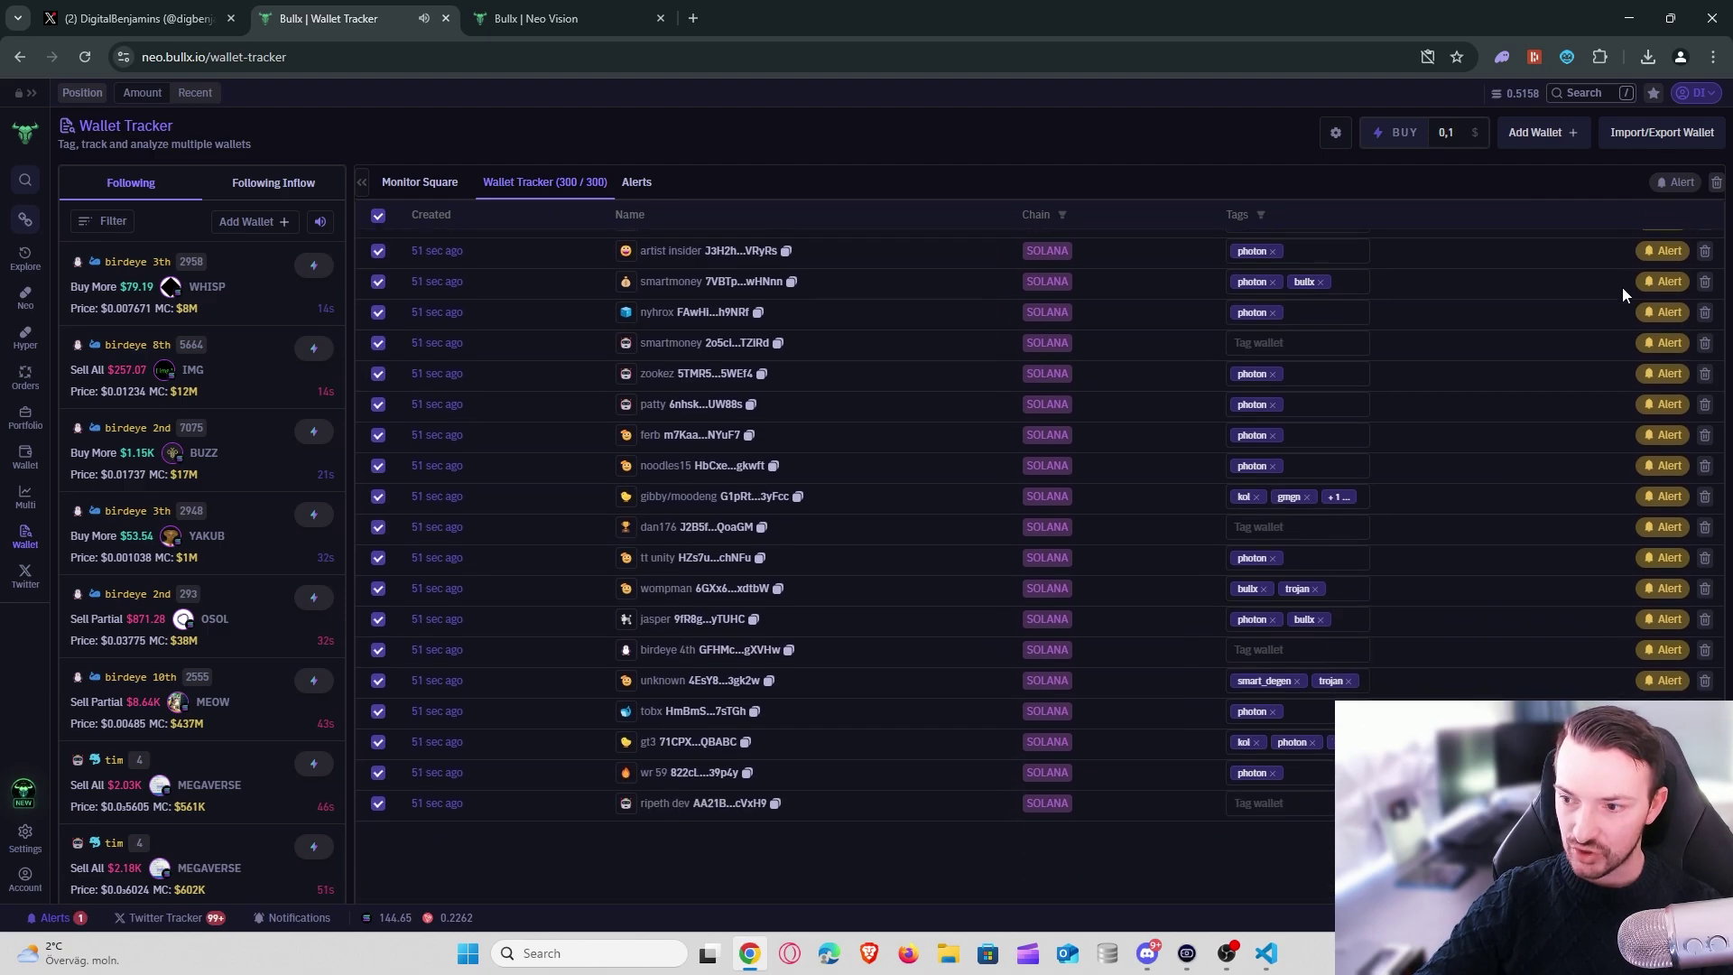
{"action": "scroll", "coordinate": [1628, 341], "scroll_direction": "down", "scroll_amount": 10}
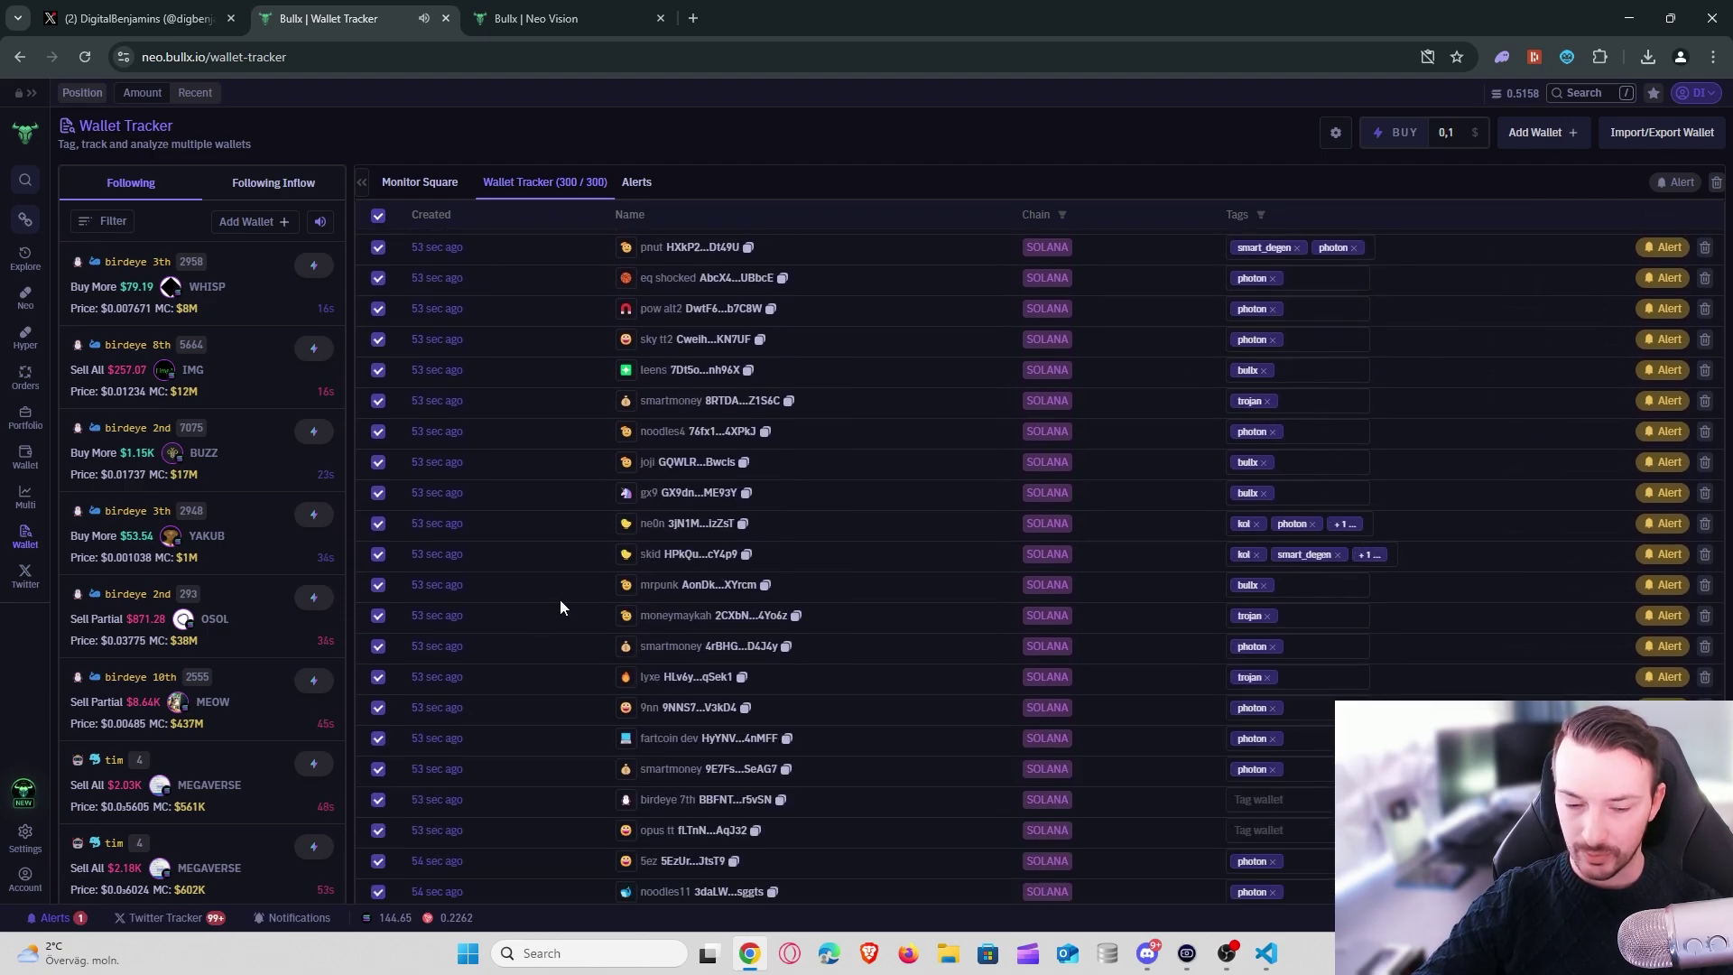
- Examine the live Alerts feed of wallet trades and look through the names and tags of the imported wallets
{"action": "left_click", "coordinate": [56, 918]}
{"action": "mouse_move", "coordinate": [433, 698]}
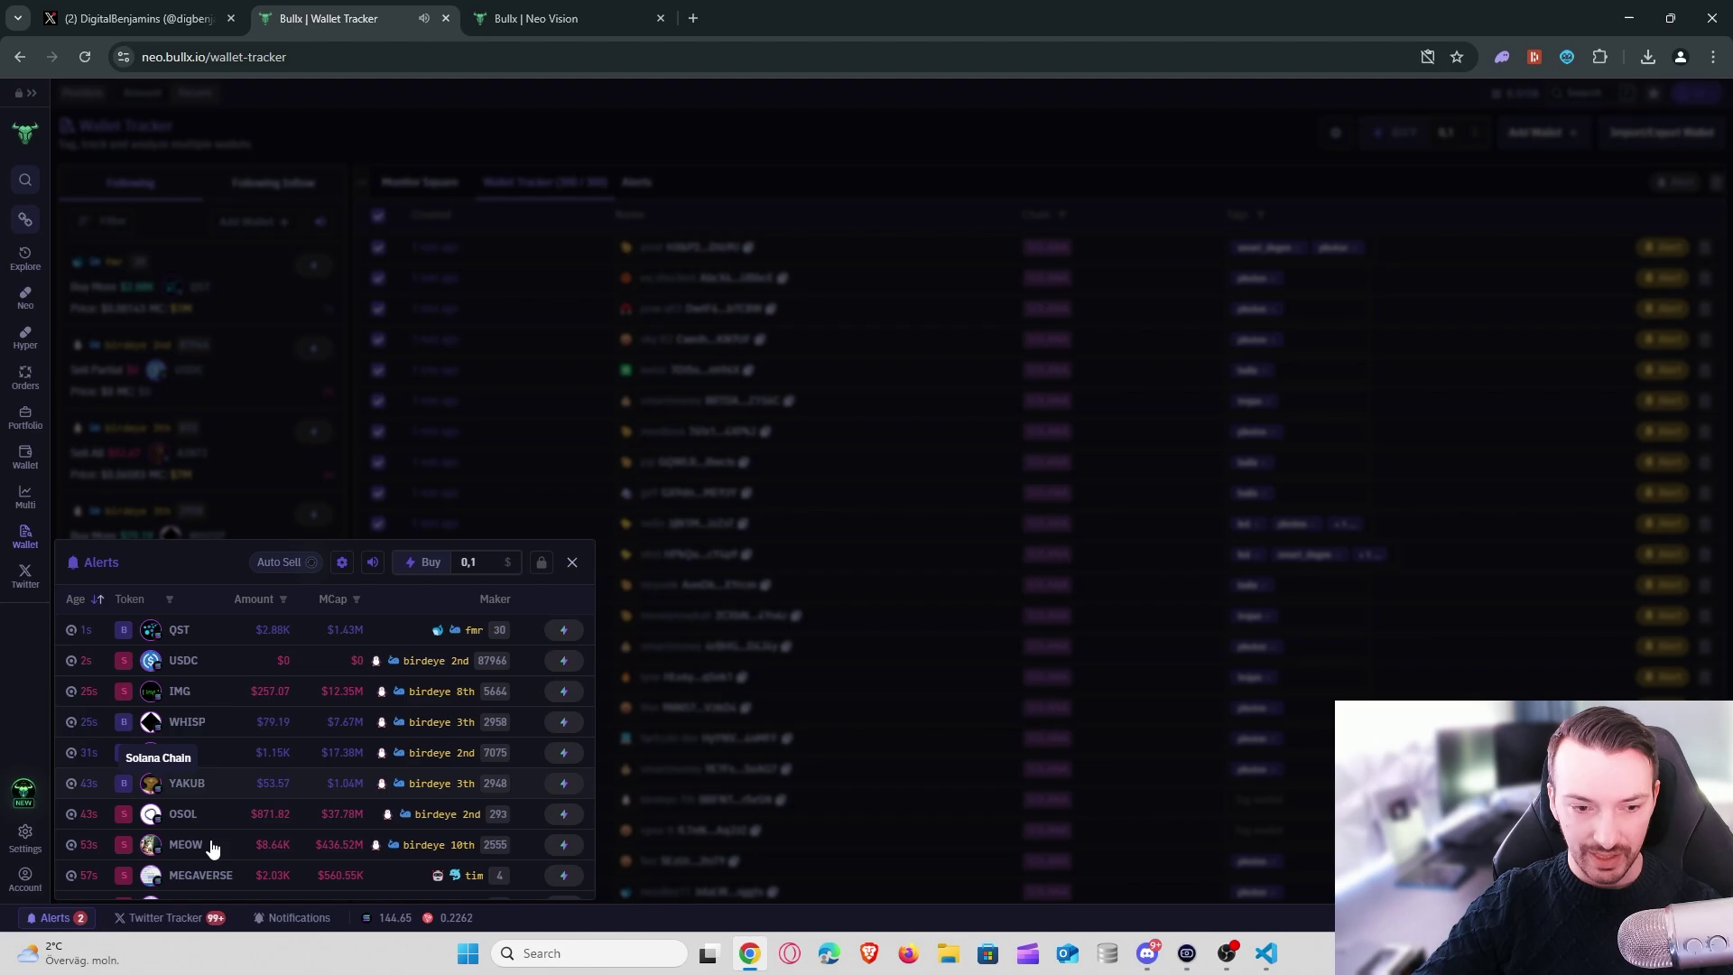
{"action": "left_click", "coordinate": [978, 465]}
{"action": "scroll", "coordinate": [788, 534], "scroll_direction": "down", "scroll_amount": 20}
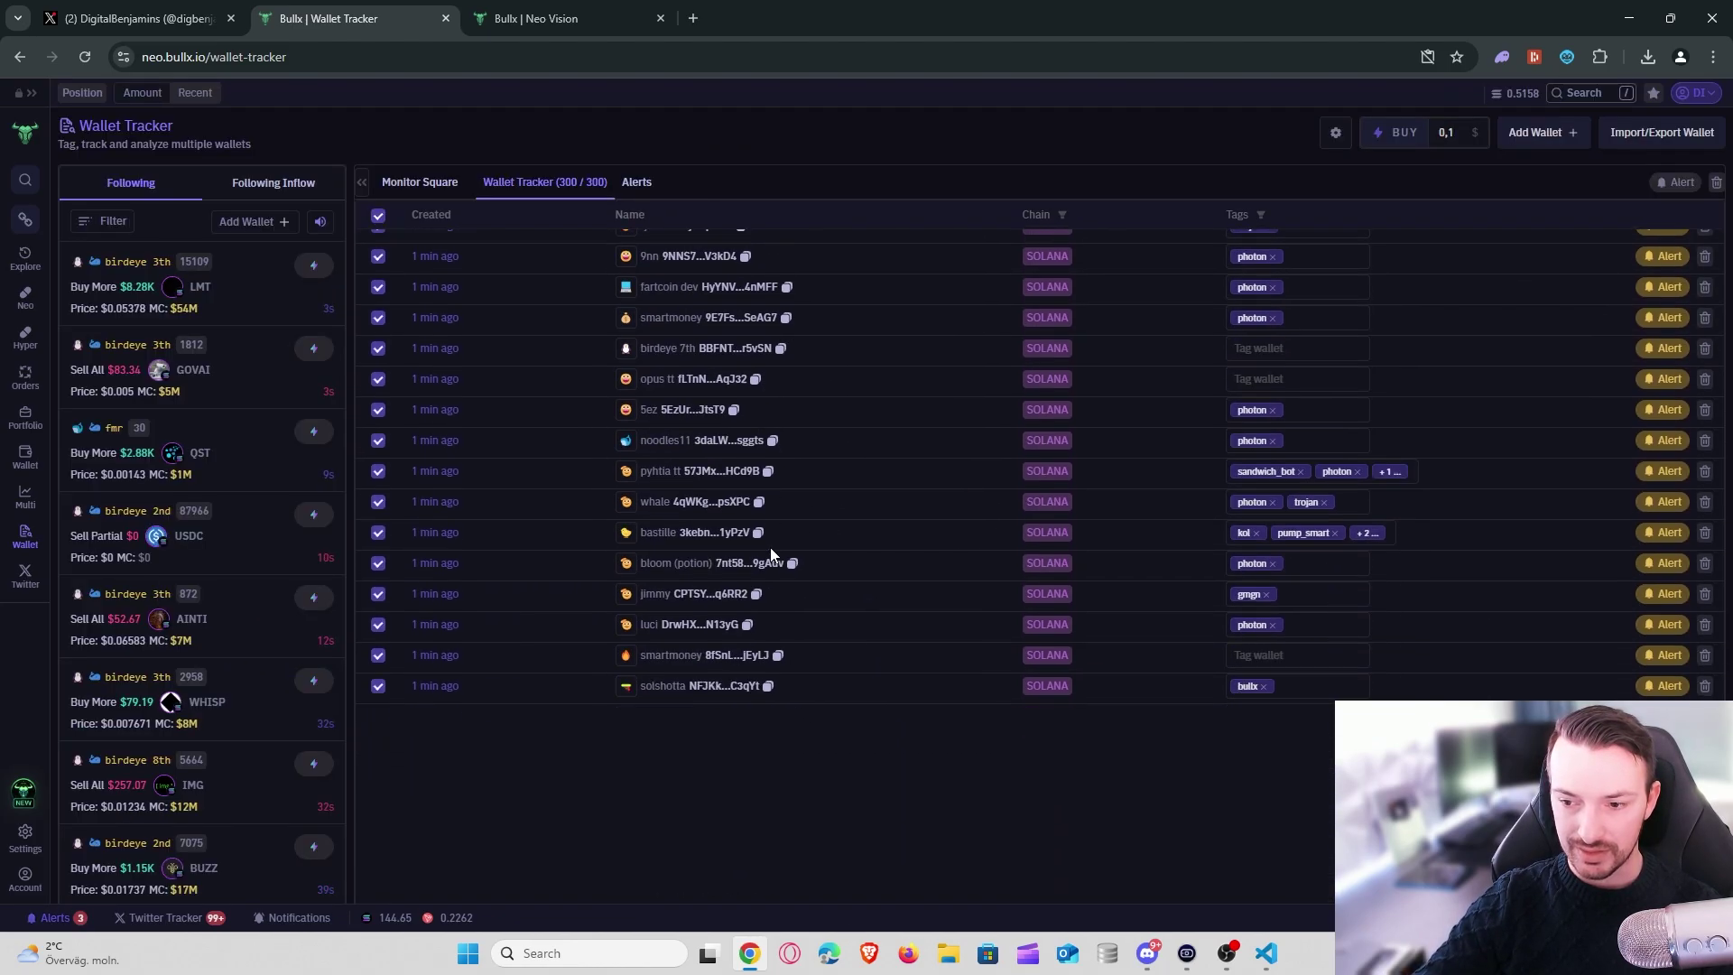
{"action": "scroll", "coordinate": [787, 544], "scroll_direction": "down", "scroll_amount": 4}
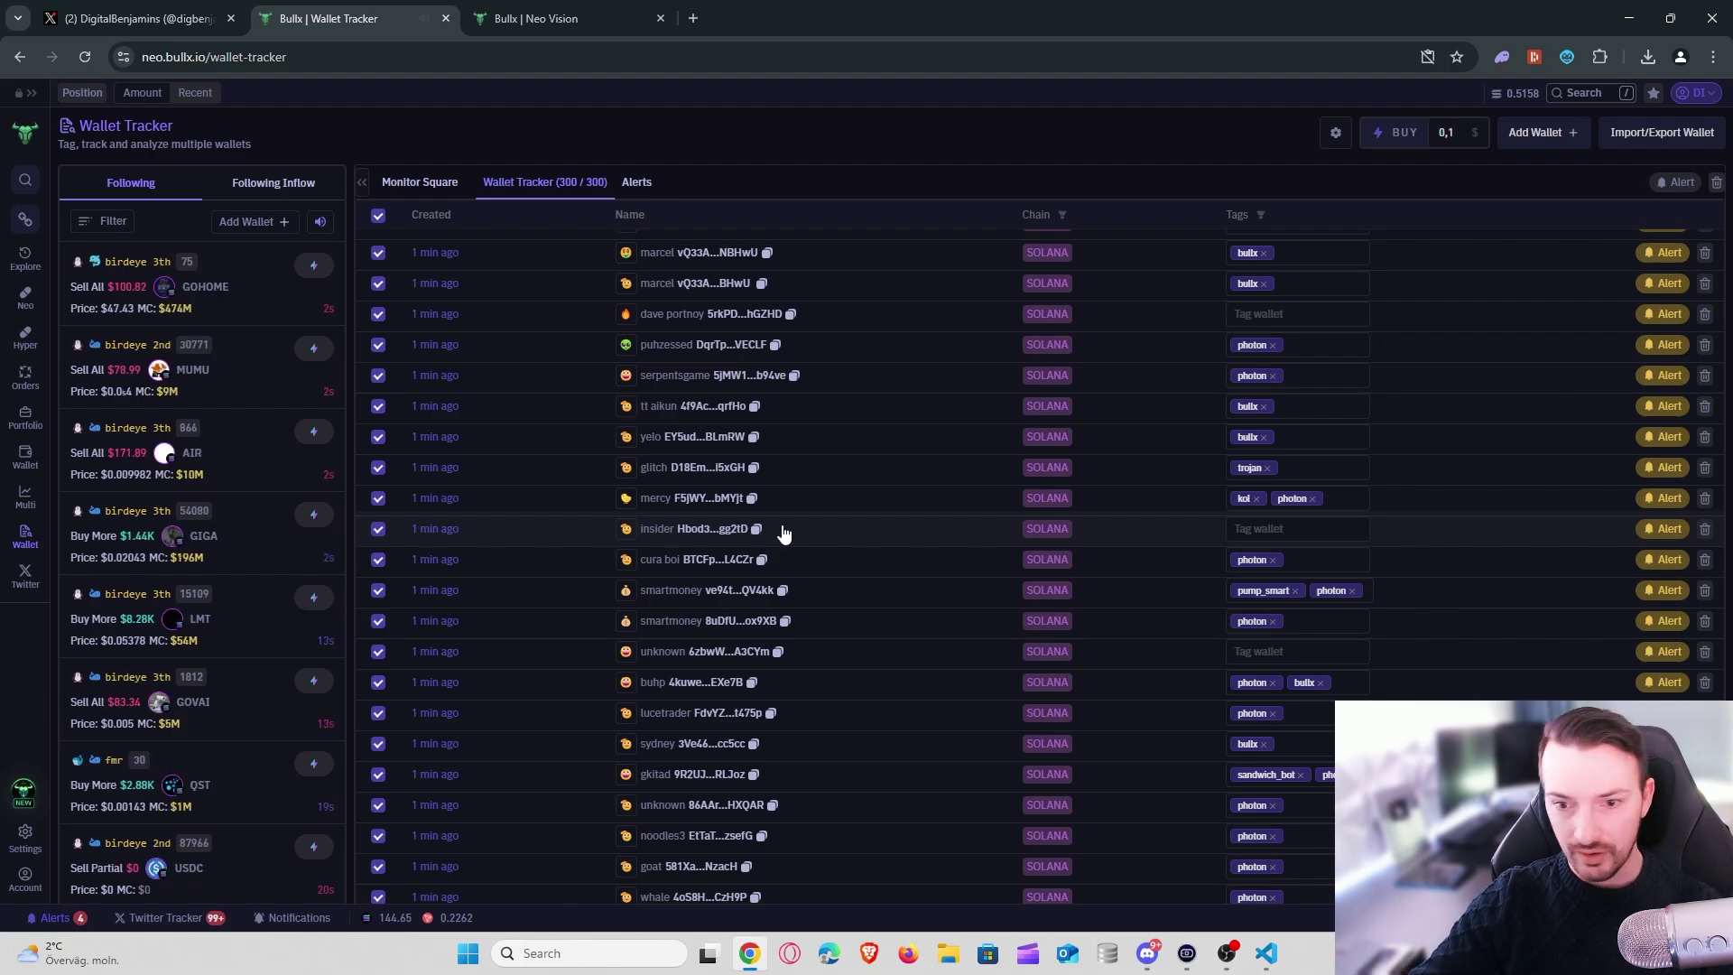
{"action": "scroll", "coordinate": [783, 533], "scroll_direction": "down", "scroll_amount": 10}
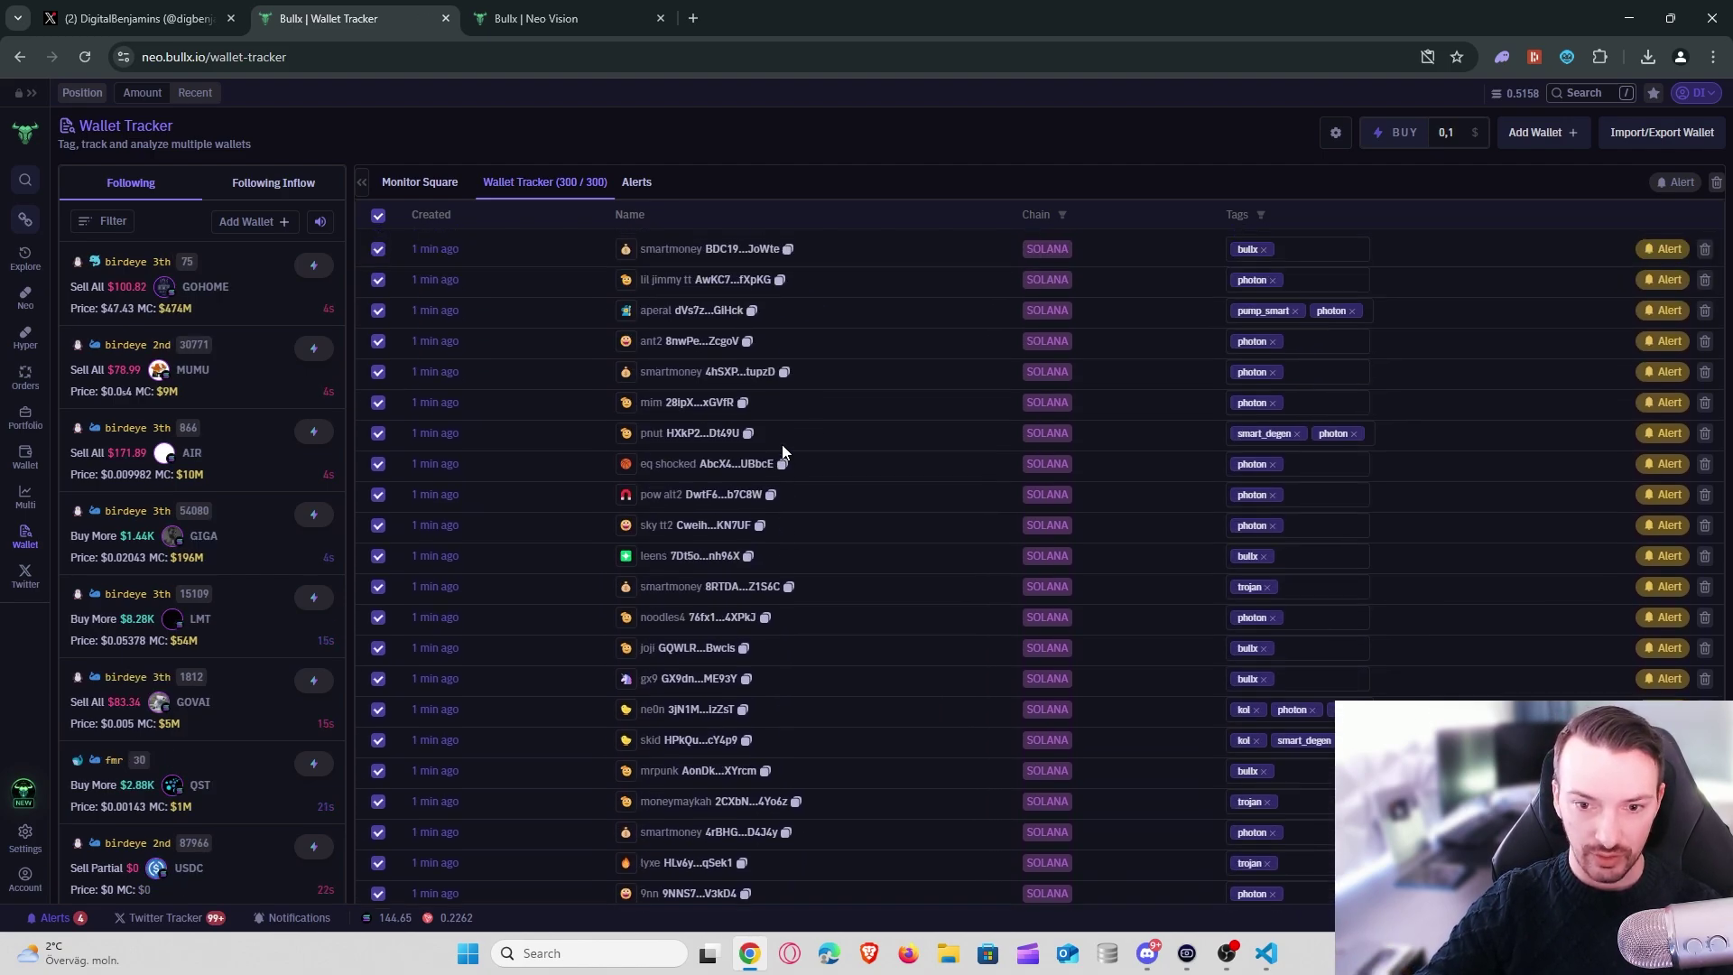
{"action": "scroll", "coordinate": [782, 444], "scroll_direction": "up", "scroll_amount": 10}
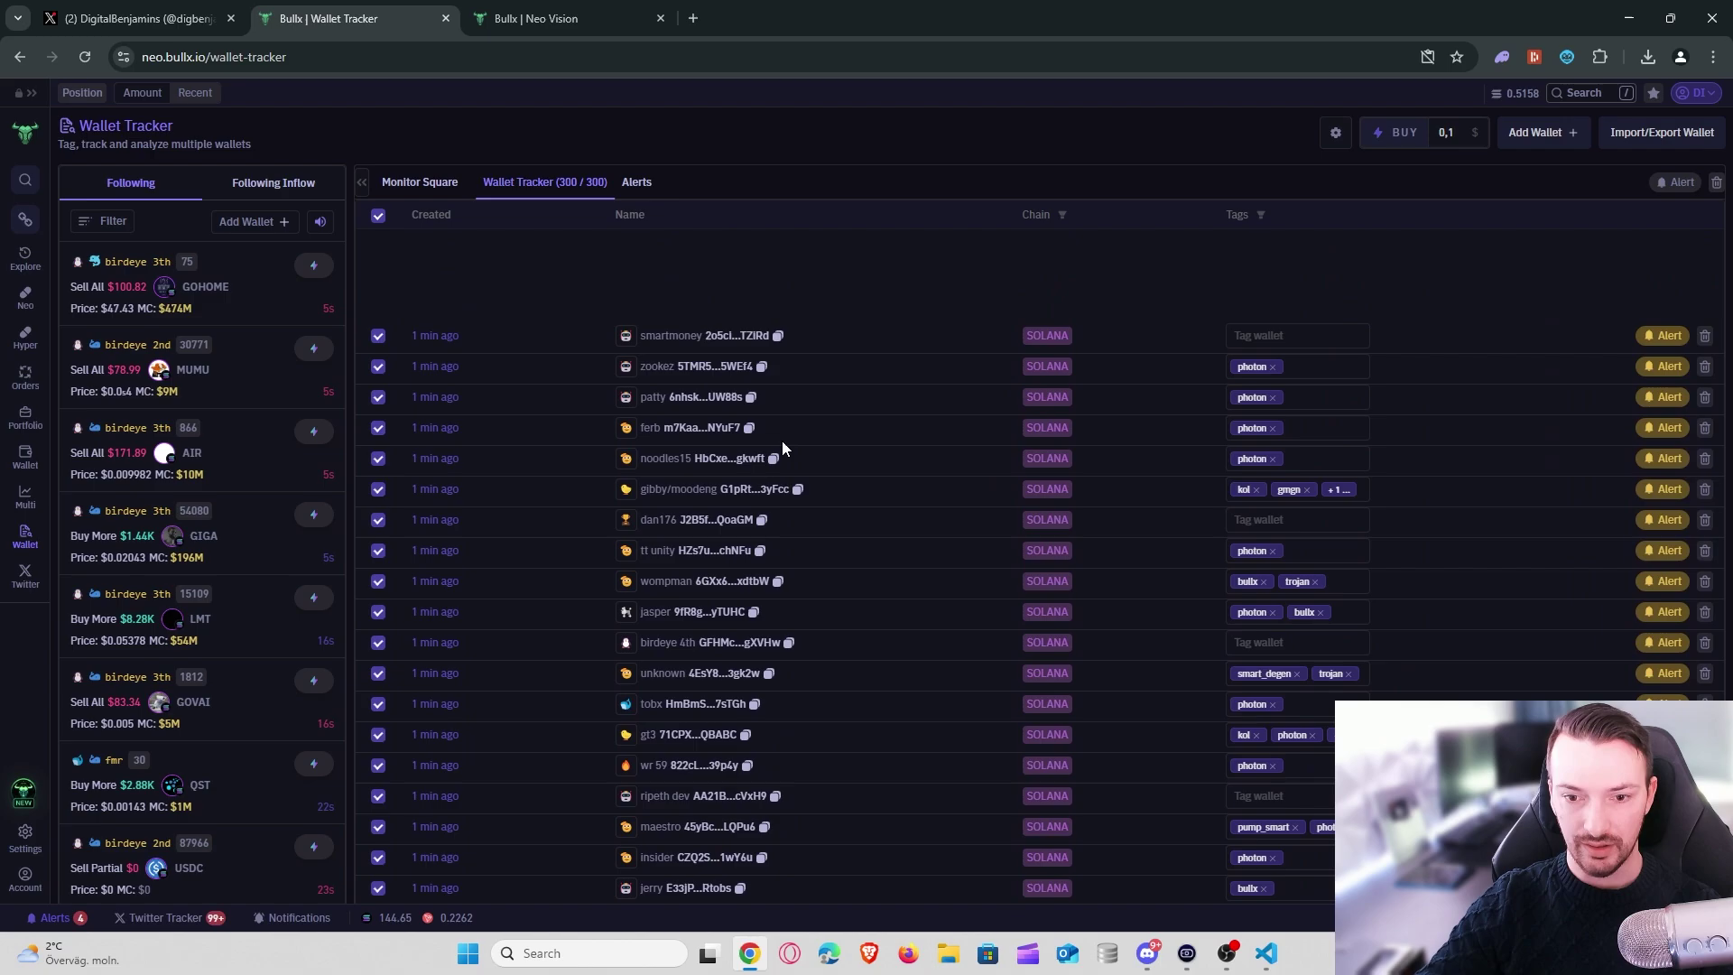
{"action": "scroll", "coordinate": [781, 440], "scroll_direction": "up", "scroll_amount": 2}
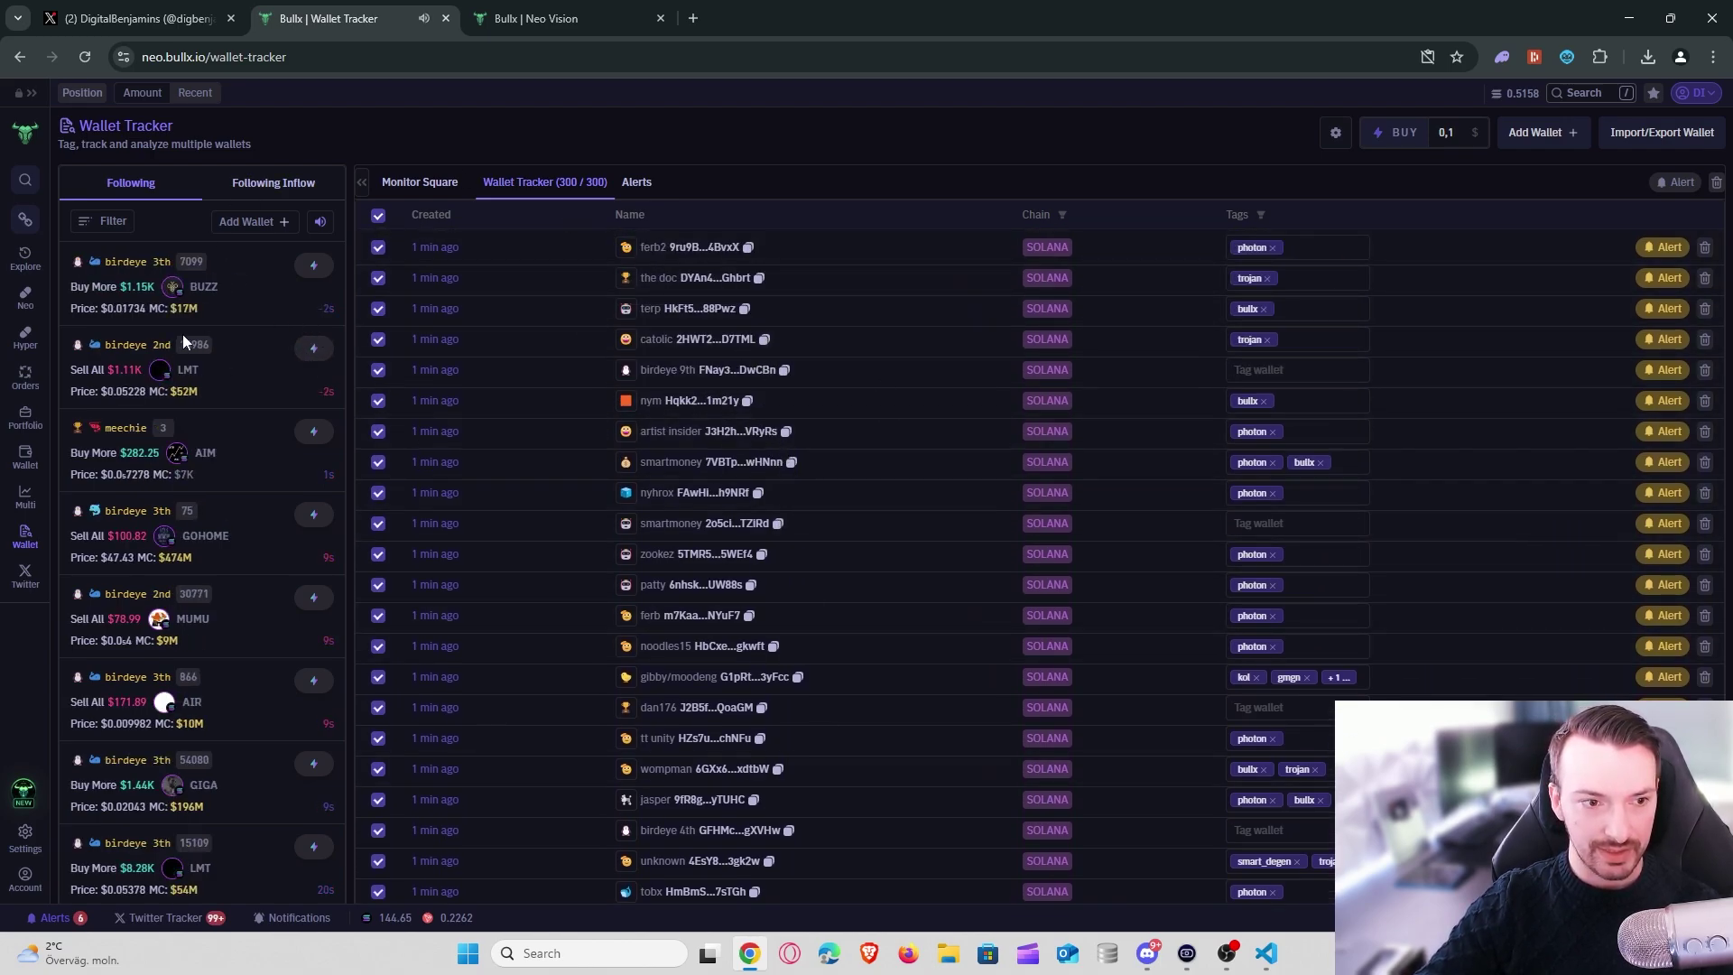
- Open Hyper Vision on the first BullX page and the Twitter Tracker on the second BullX page
{"action": "left_click", "coordinate": [27, 336]}
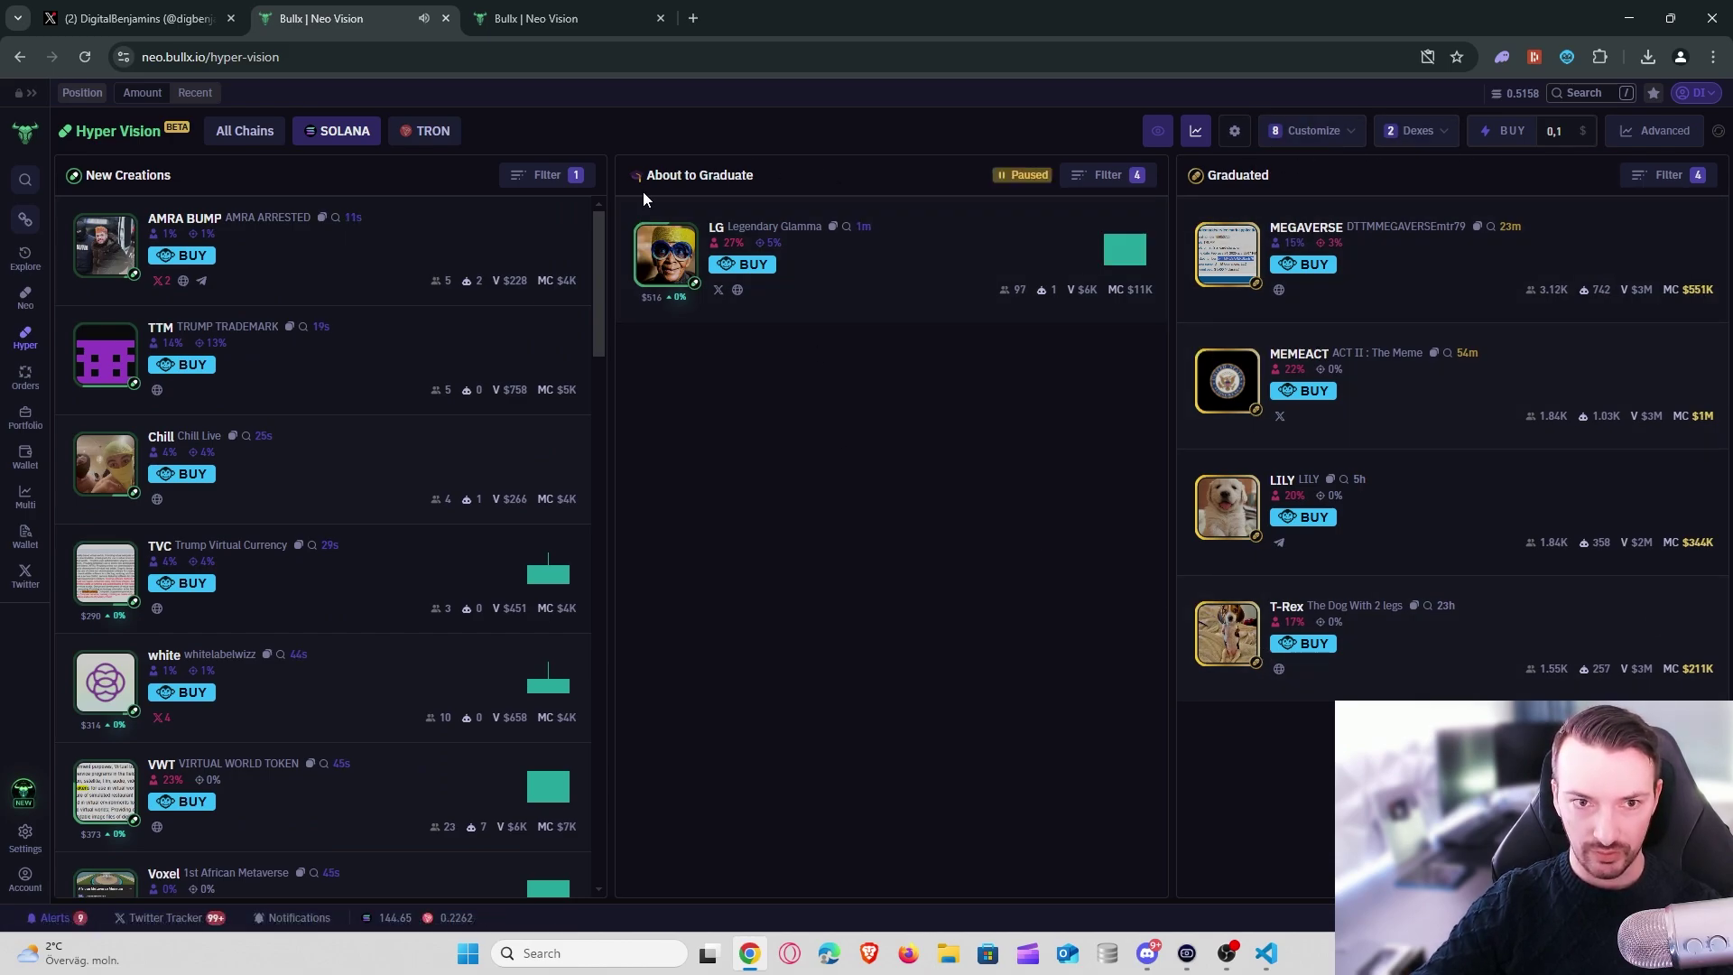
{"action": "left_click", "coordinate": [580, 20]}
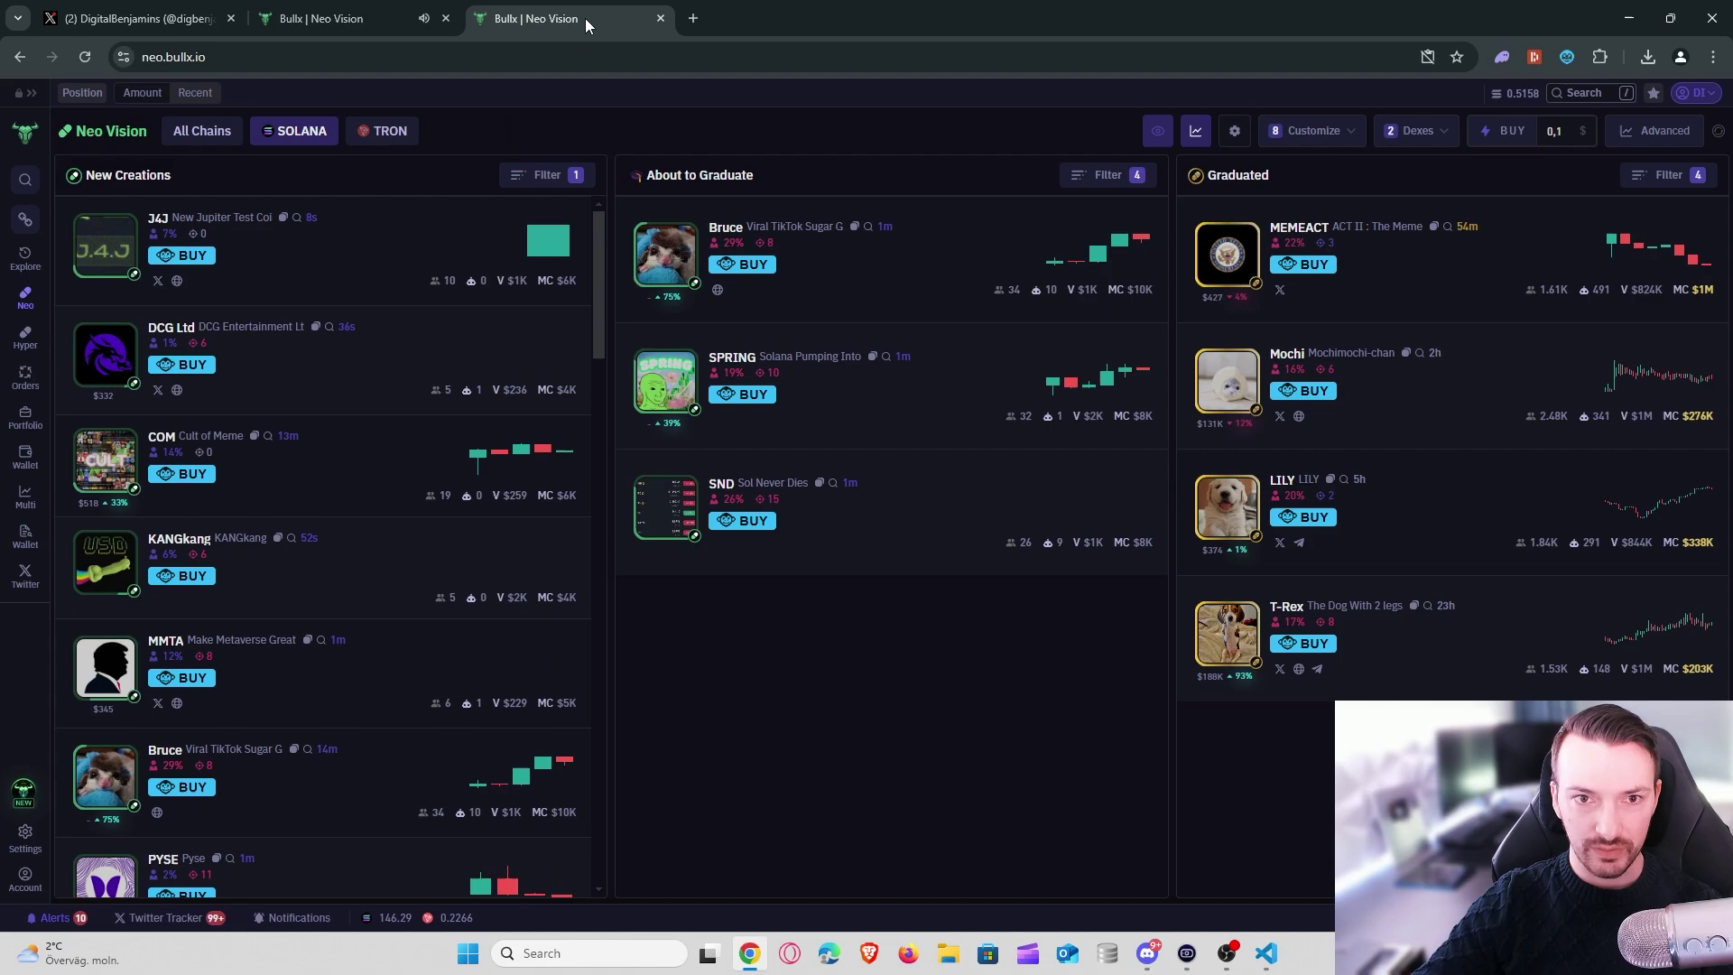
{"action": "left_click", "coordinate": [30, 591]}
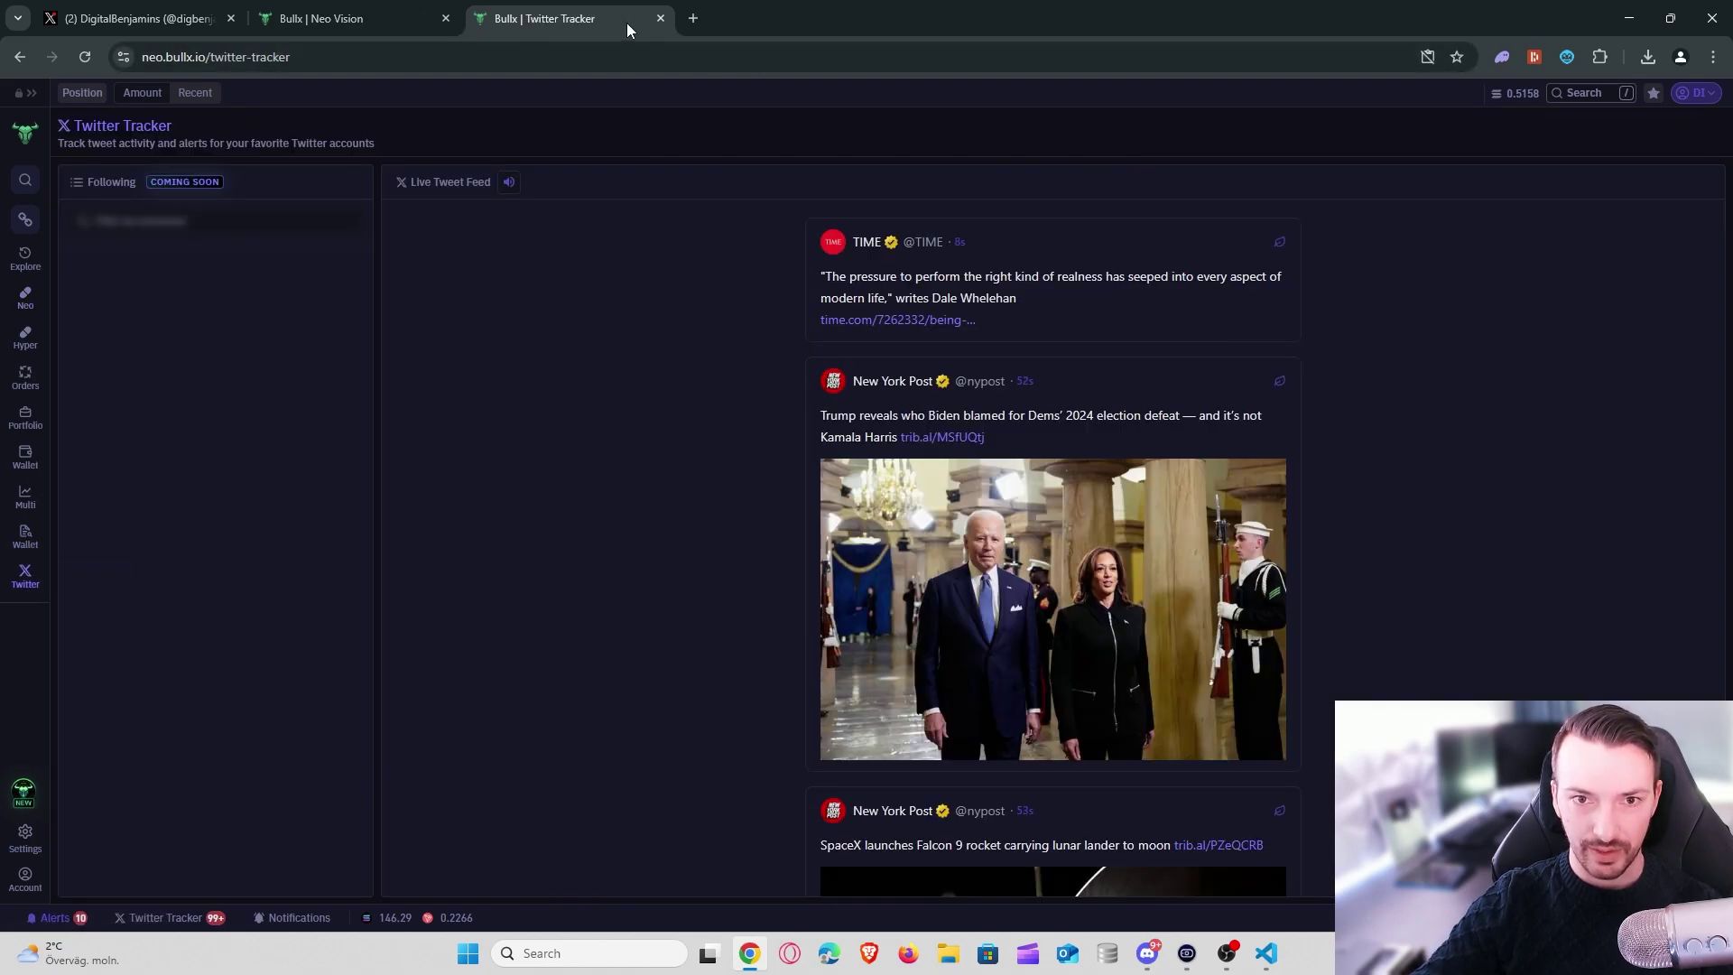
- Move the Twitter Tracker into its own window beside Hyper Vision, narrow it, and look through the live tweet feed
{"action": "left_click_drag", "start_coordinate": [626, 24], "coordinate": [2, 271]}
{"action": "left_click", "coordinate": [1074, 184]}
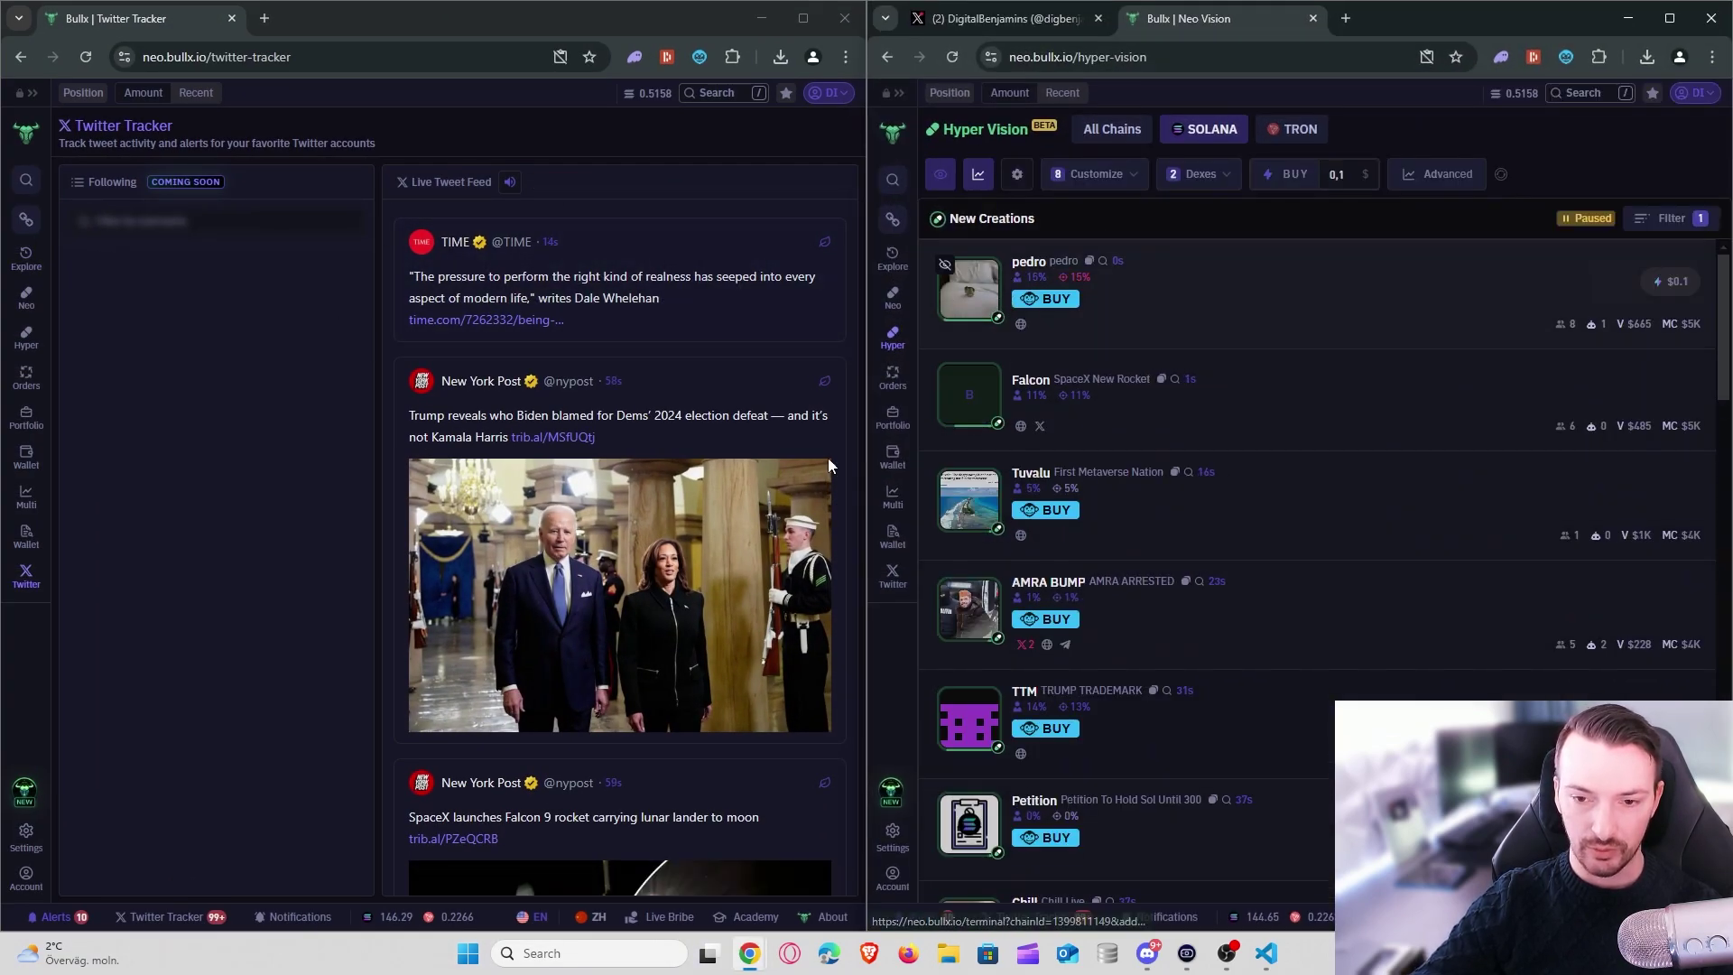
{"action": "left_click_drag", "start_coordinate": [865, 456], "coordinate": [221, 452]}
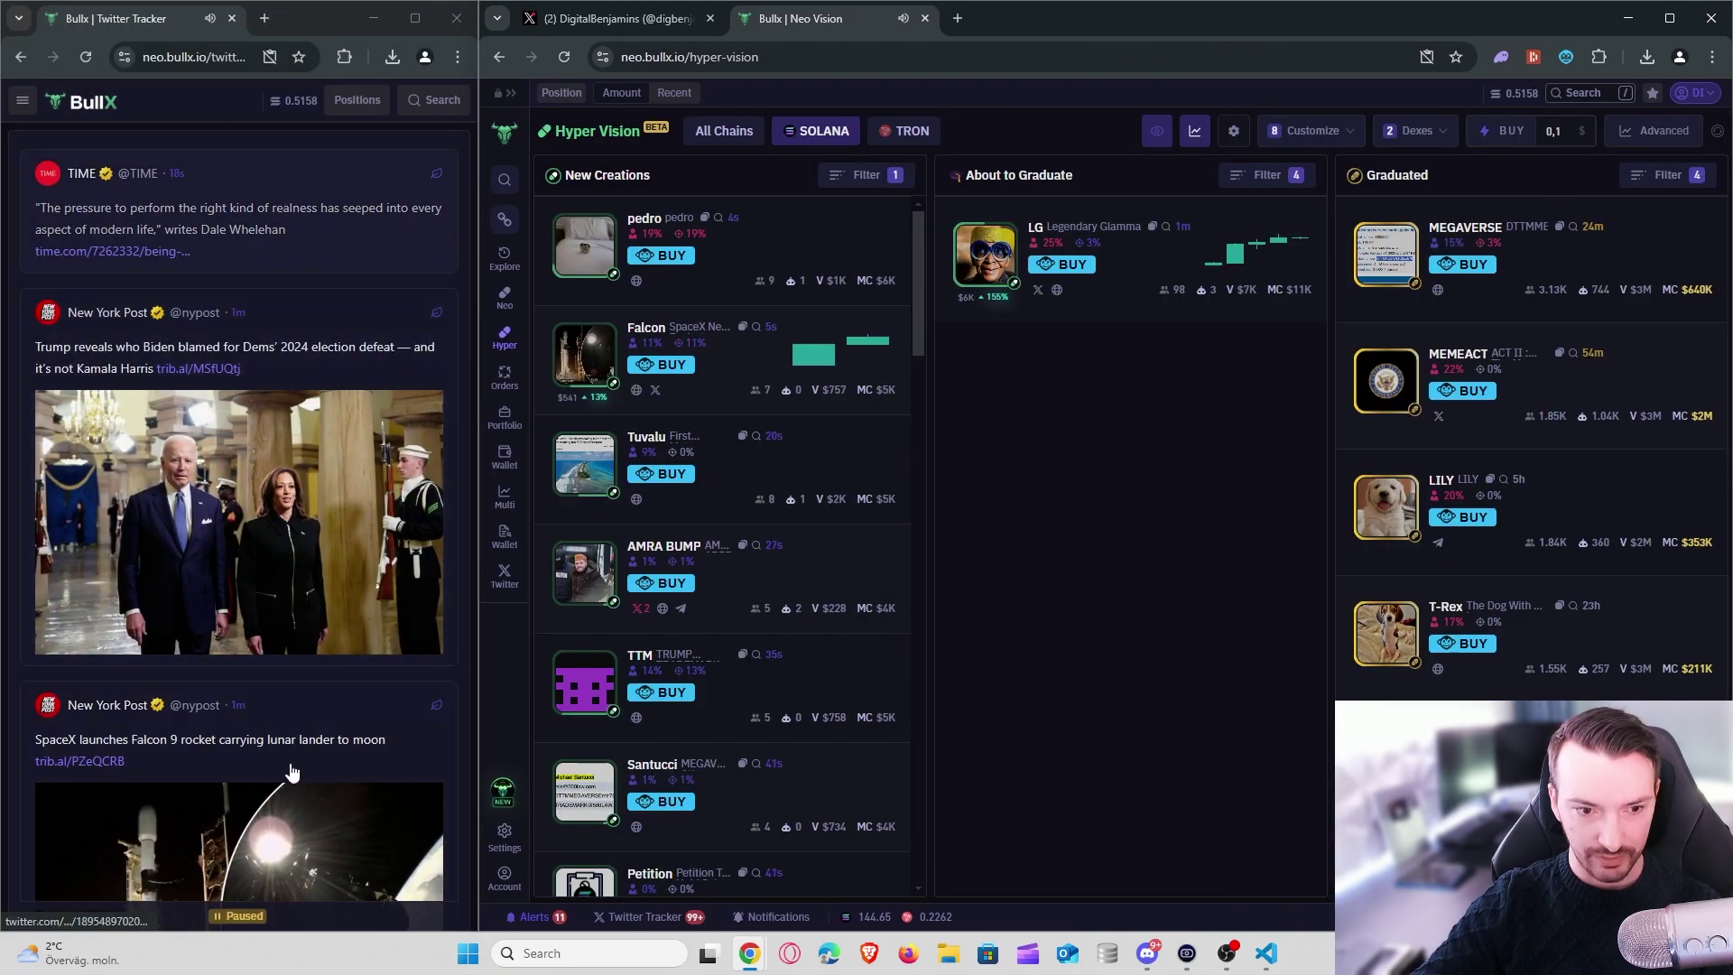
{"action": "scroll", "coordinate": [290, 772], "scroll_direction": "down", "scroll_amount": 5}
{"action": "scroll", "coordinate": [243, 384], "scroll_direction": "up", "scroll_amount": 5}
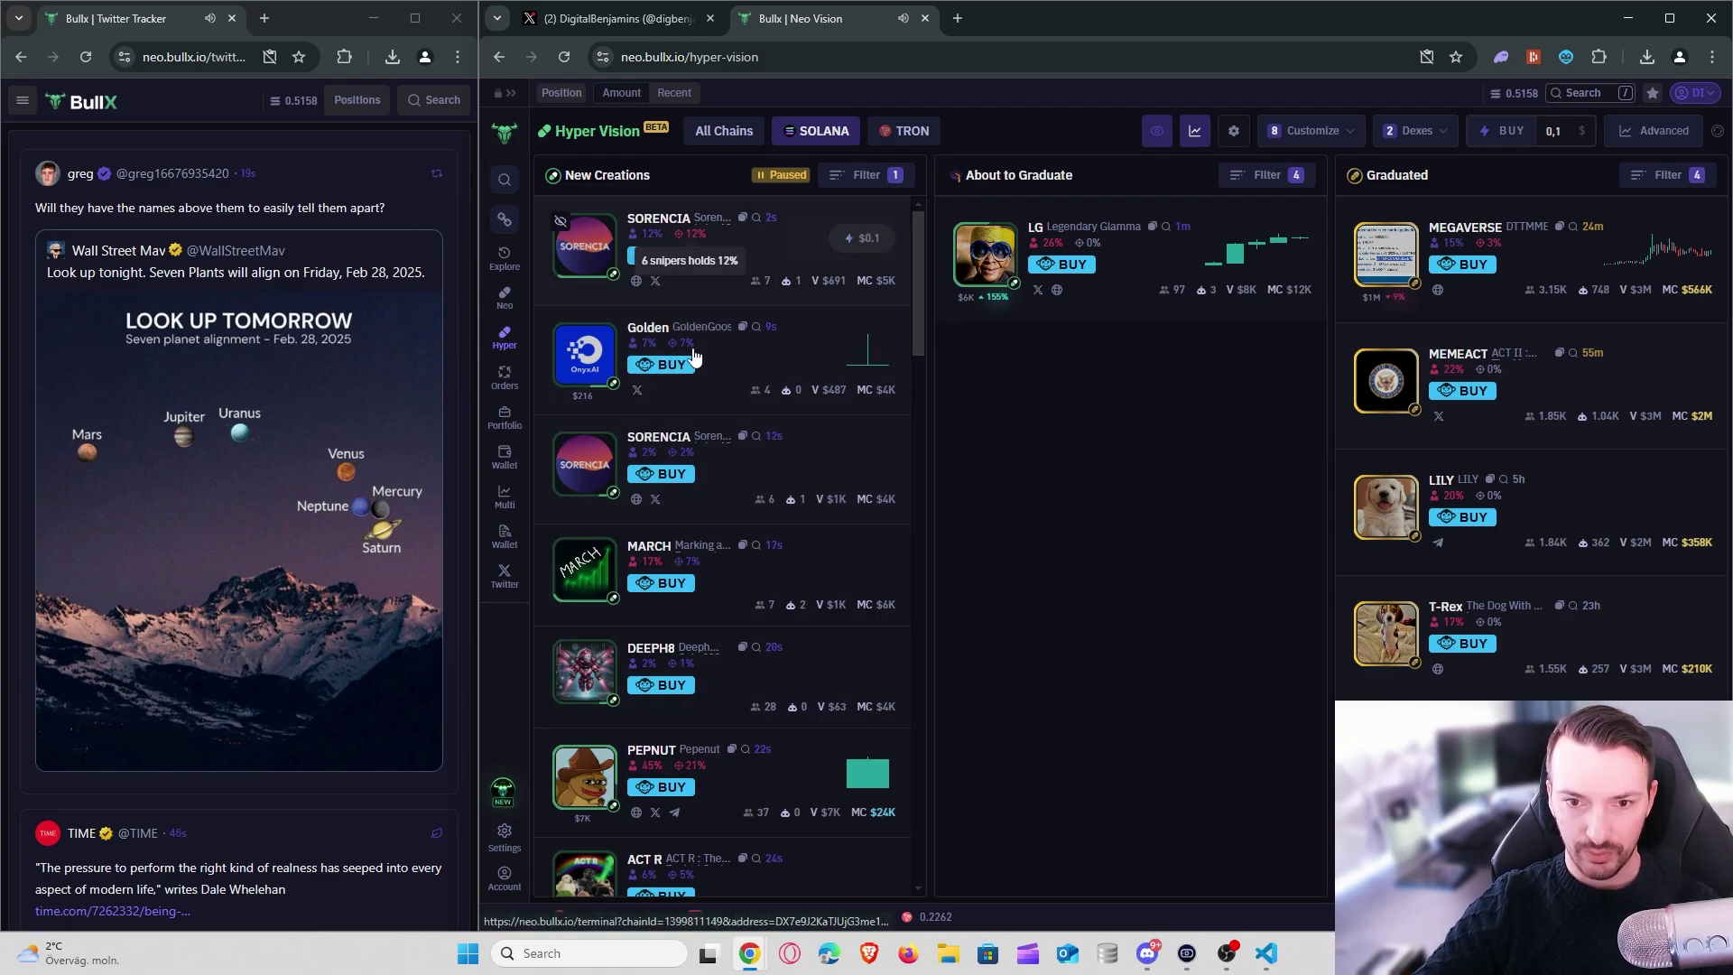
- Examine the minimum transactions setting in the New Creations filter and look through the newly created tokens
{"action": "left_click", "coordinate": [869, 175]}
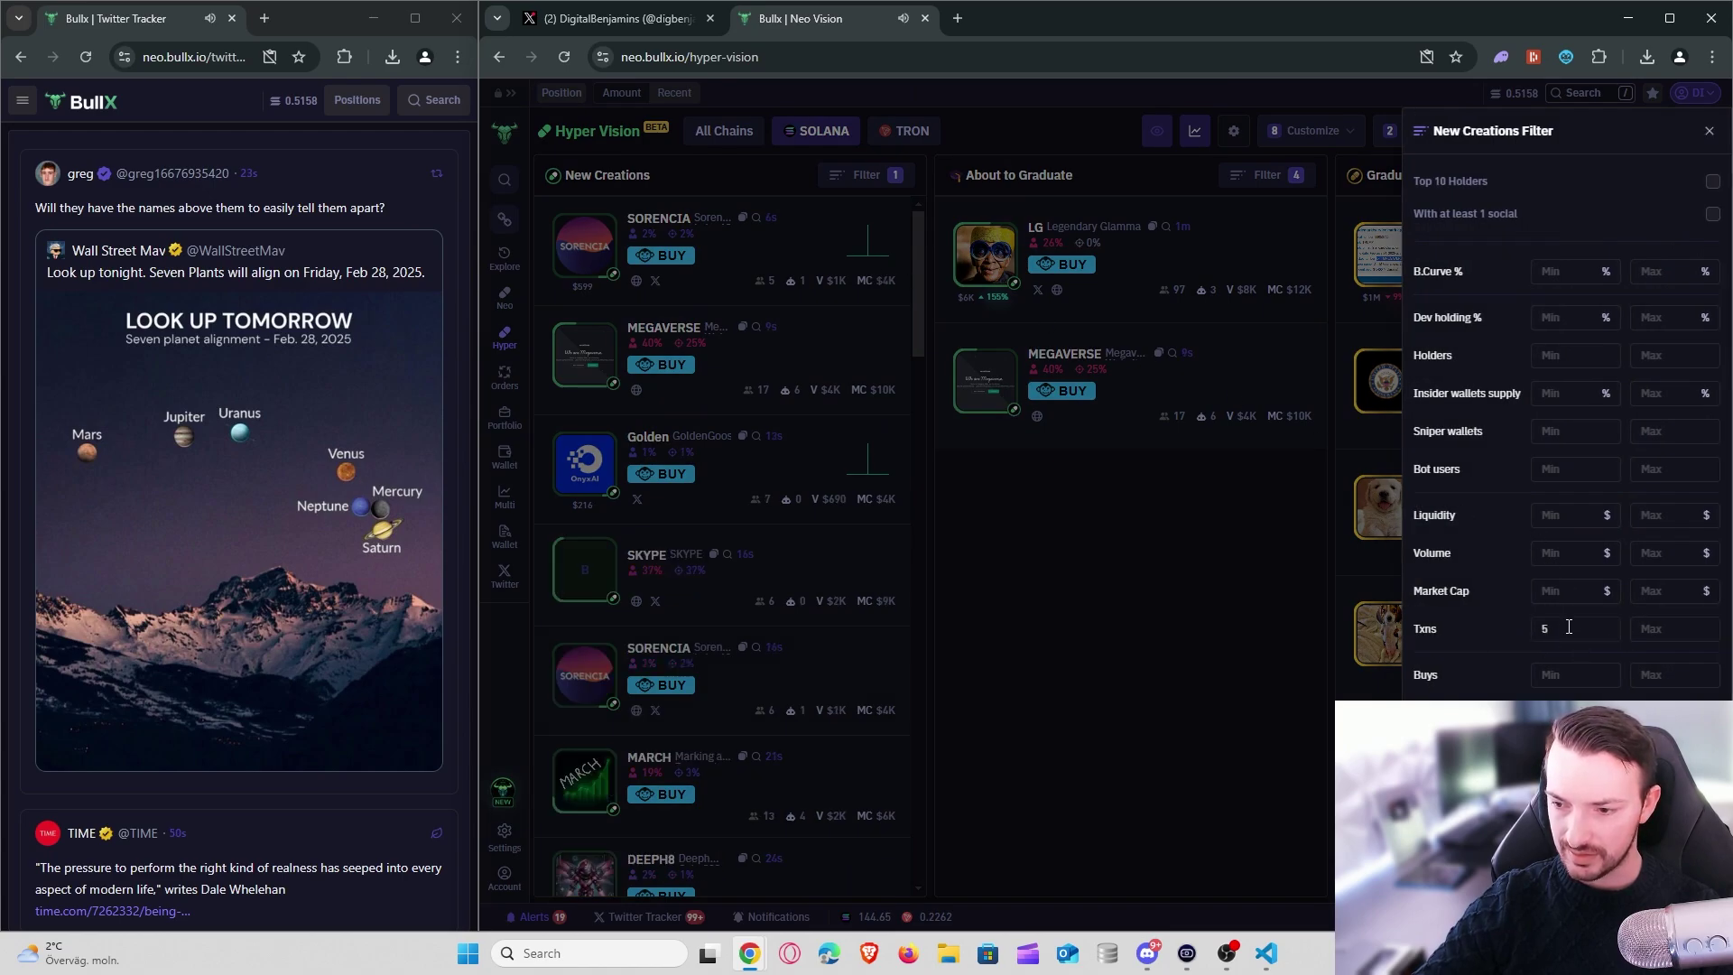
{"action": "left_click", "coordinate": [1112, 599]}
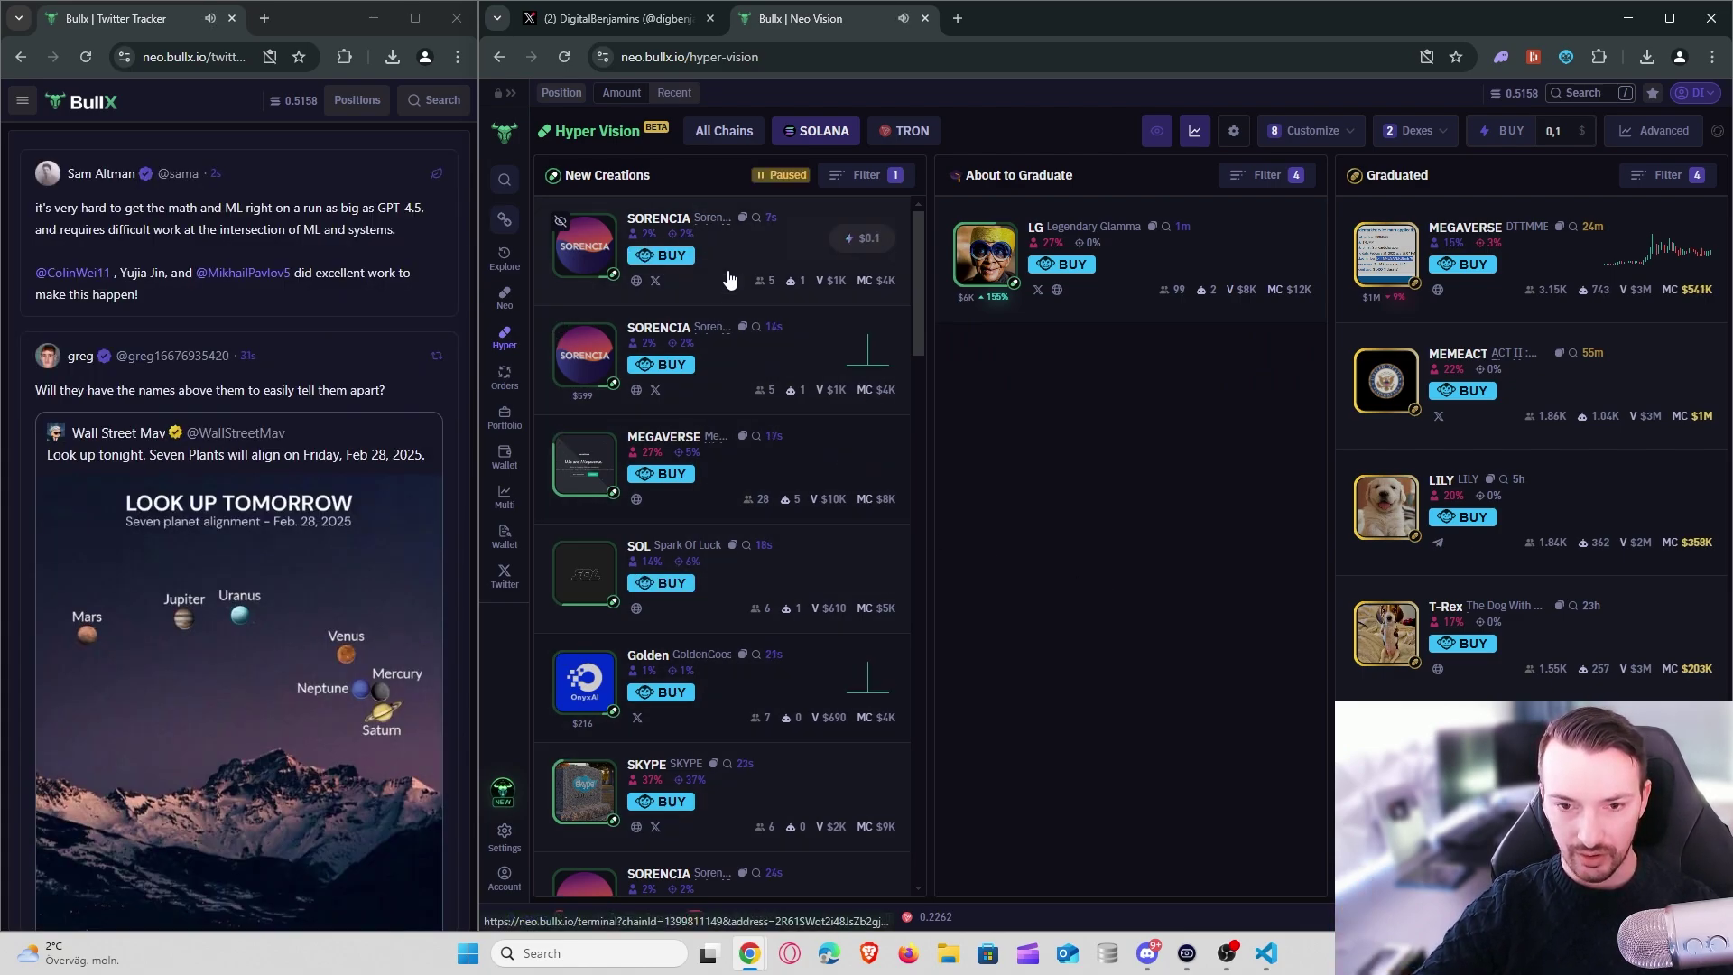
{"action": "scroll", "coordinate": [721, 345], "scroll_direction": "down", "scroll_amount": 8}
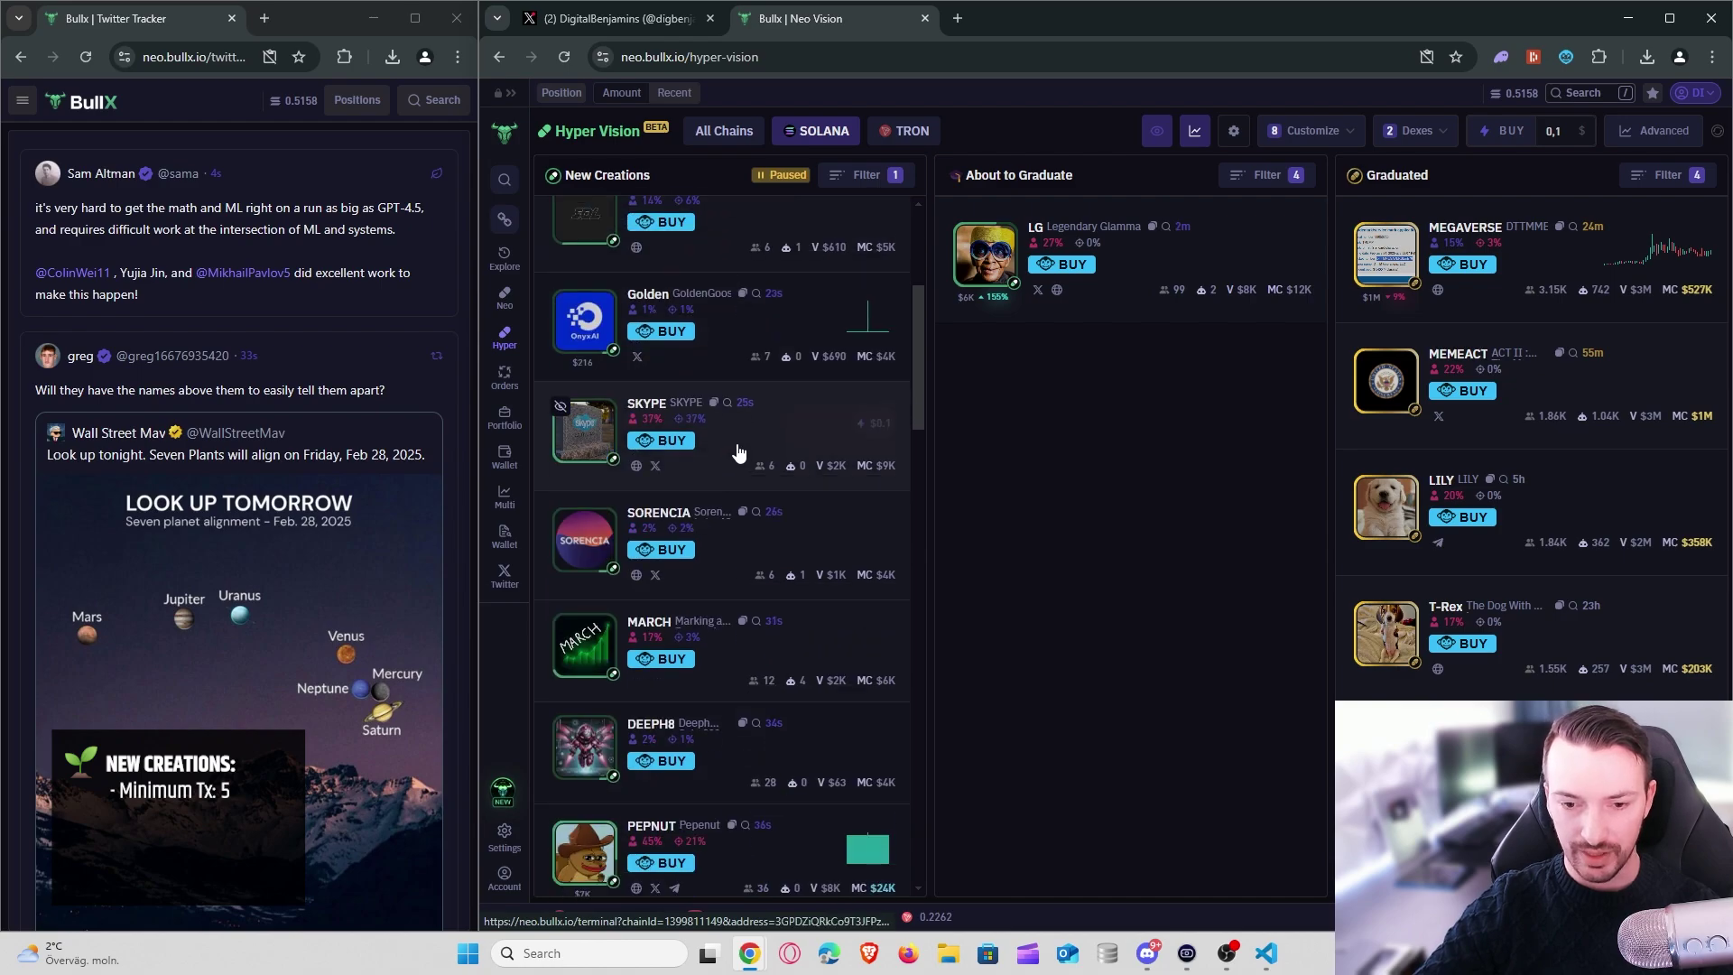
{"action": "scroll", "coordinate": [750, 502], "scroll_direction": "up", "scroll_amount": 8}
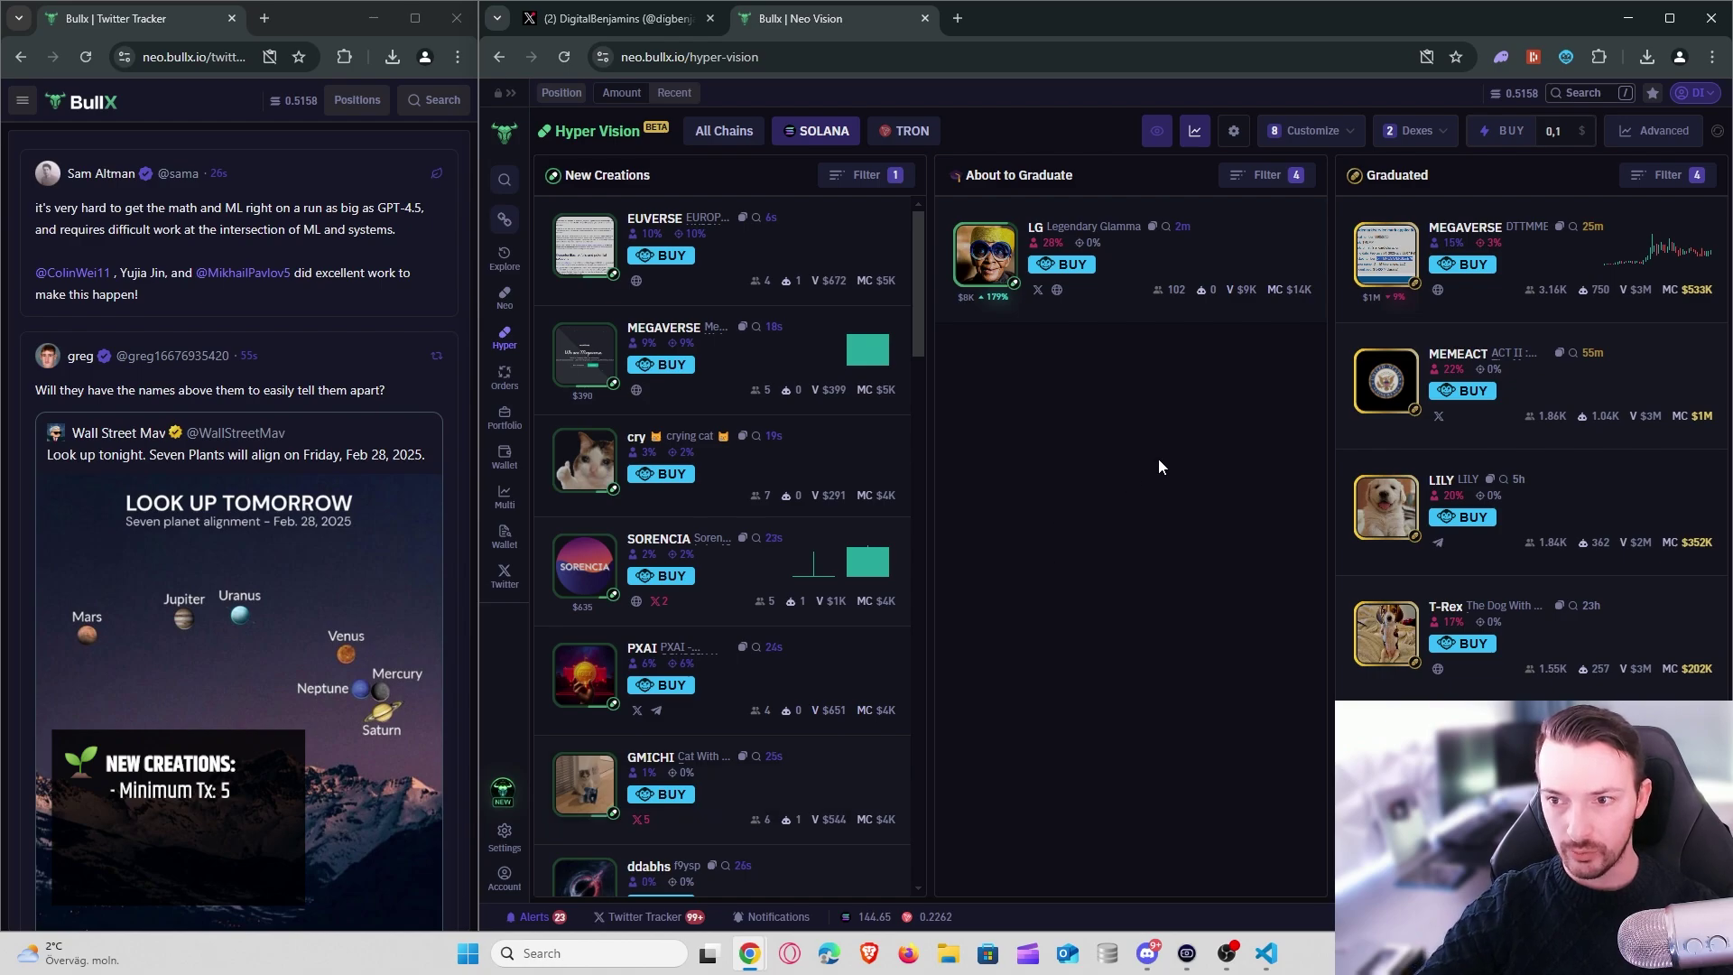
- Examine the About to Graduate filter's limits for dev holding, insider wallets supply and market cap
{"action": "left_click", "coordinate": [1268, 175]}
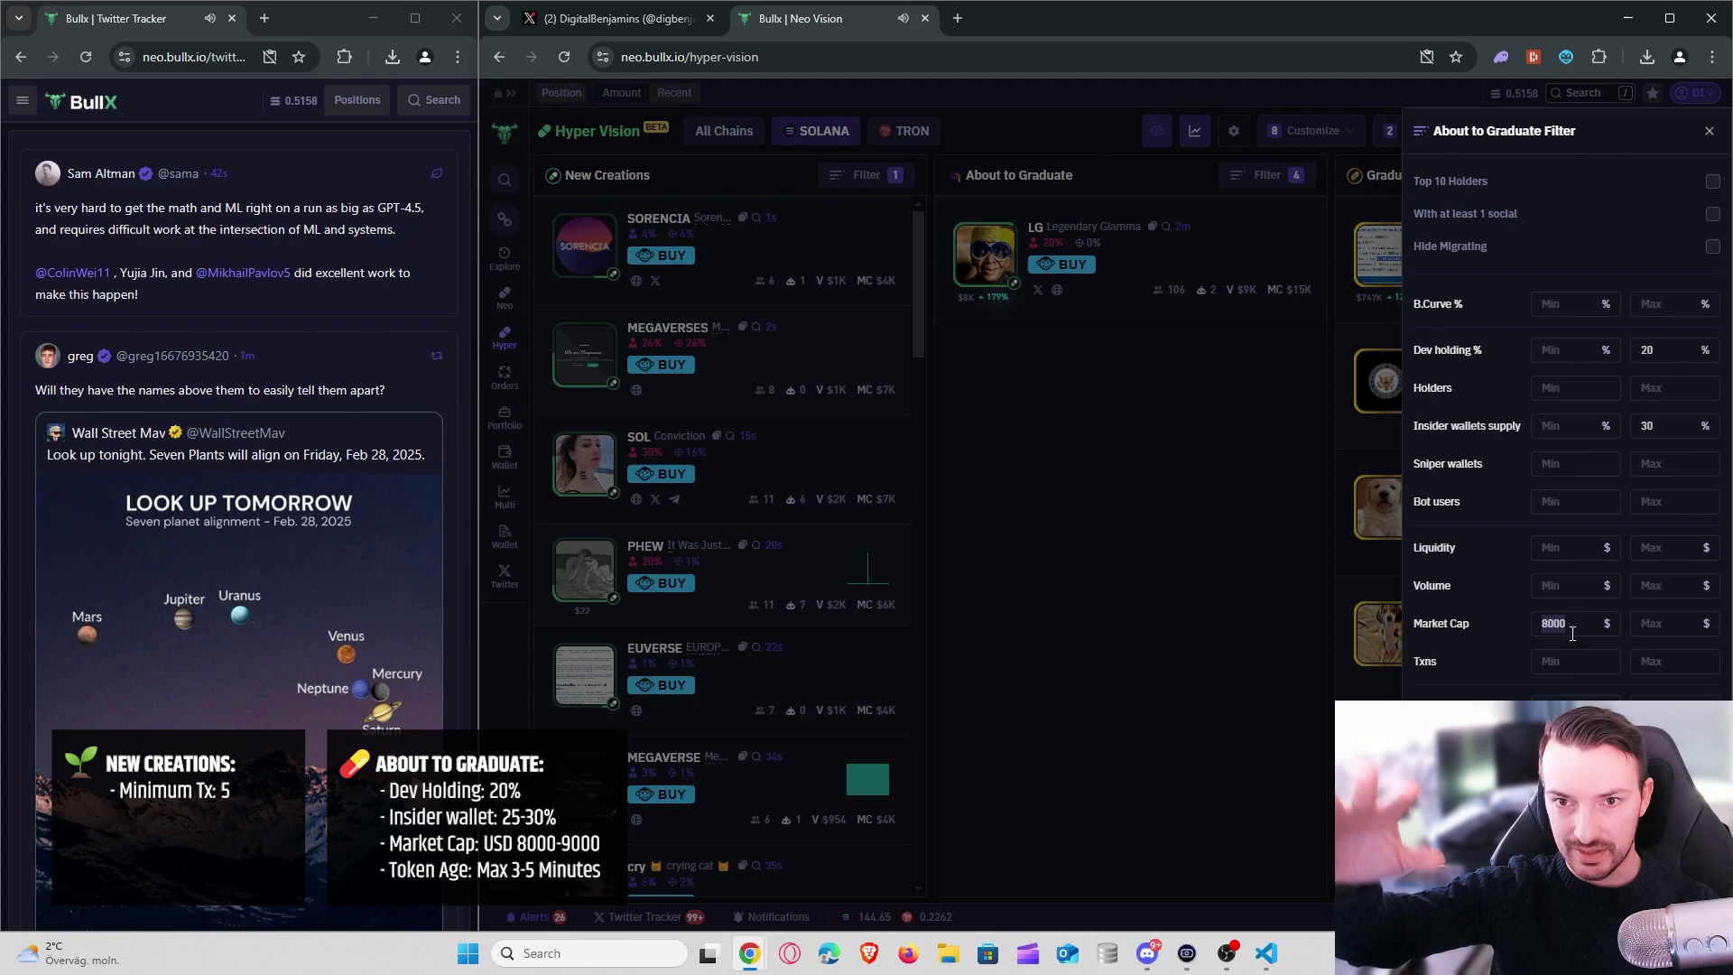
{"action": "left_click", "coordinate": [1582, 633]}
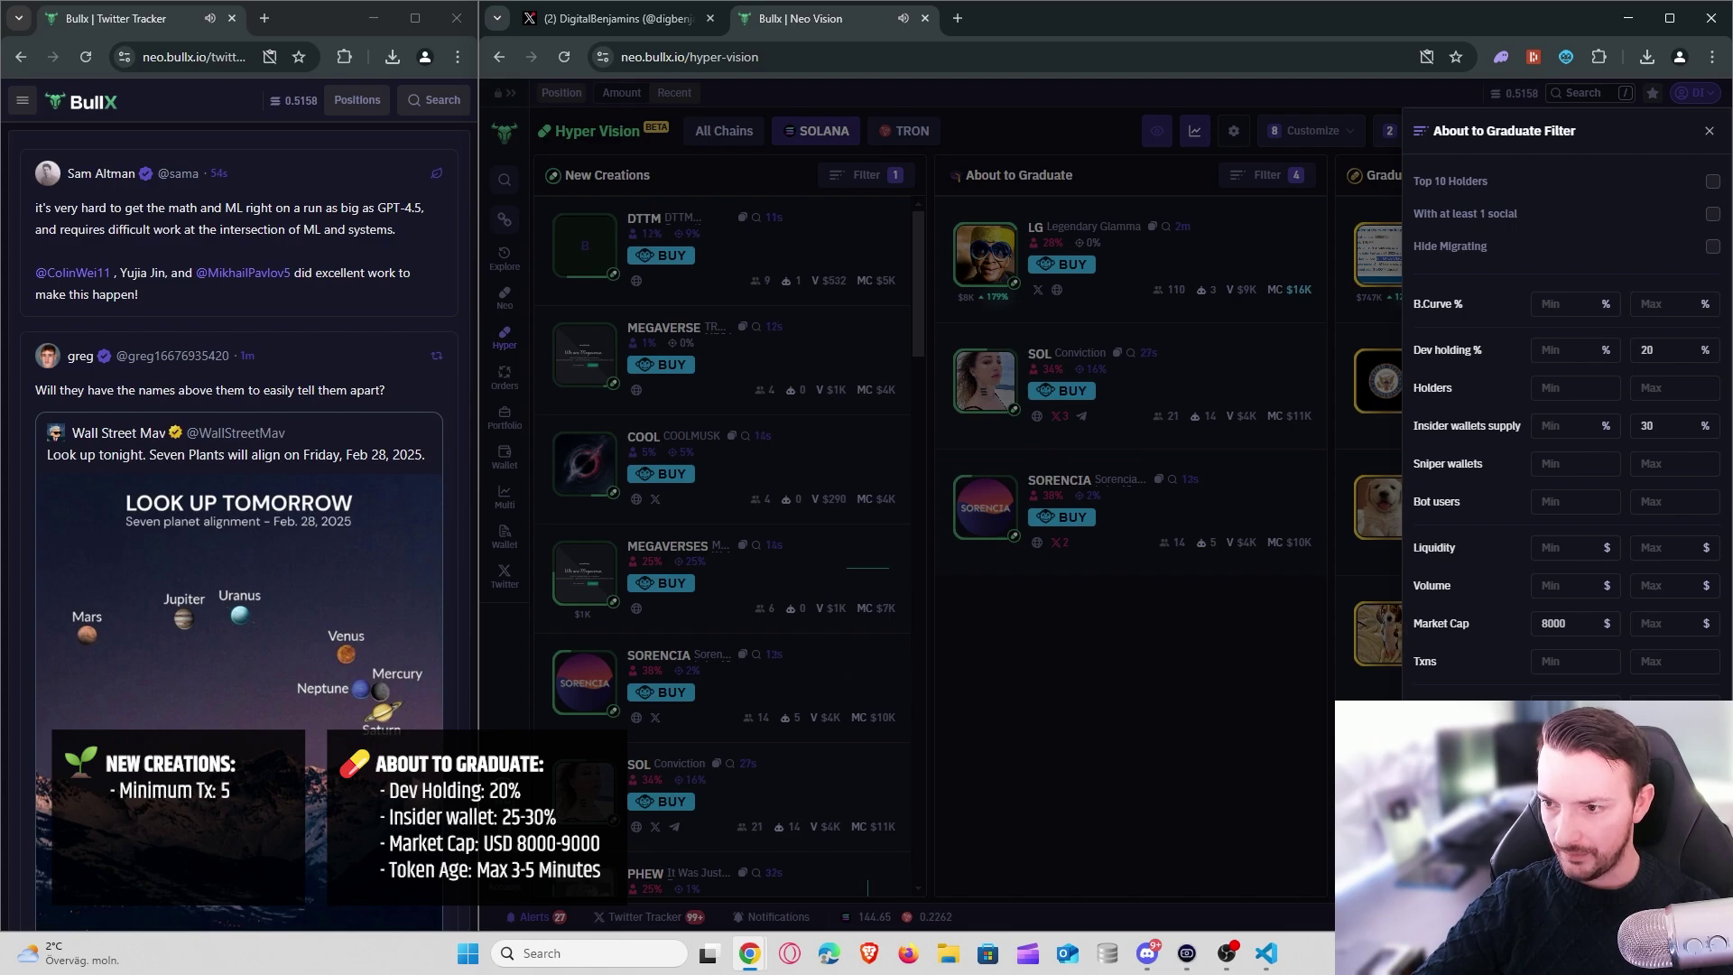
{"action": "left_click", "coordinate": [1212, 723]}
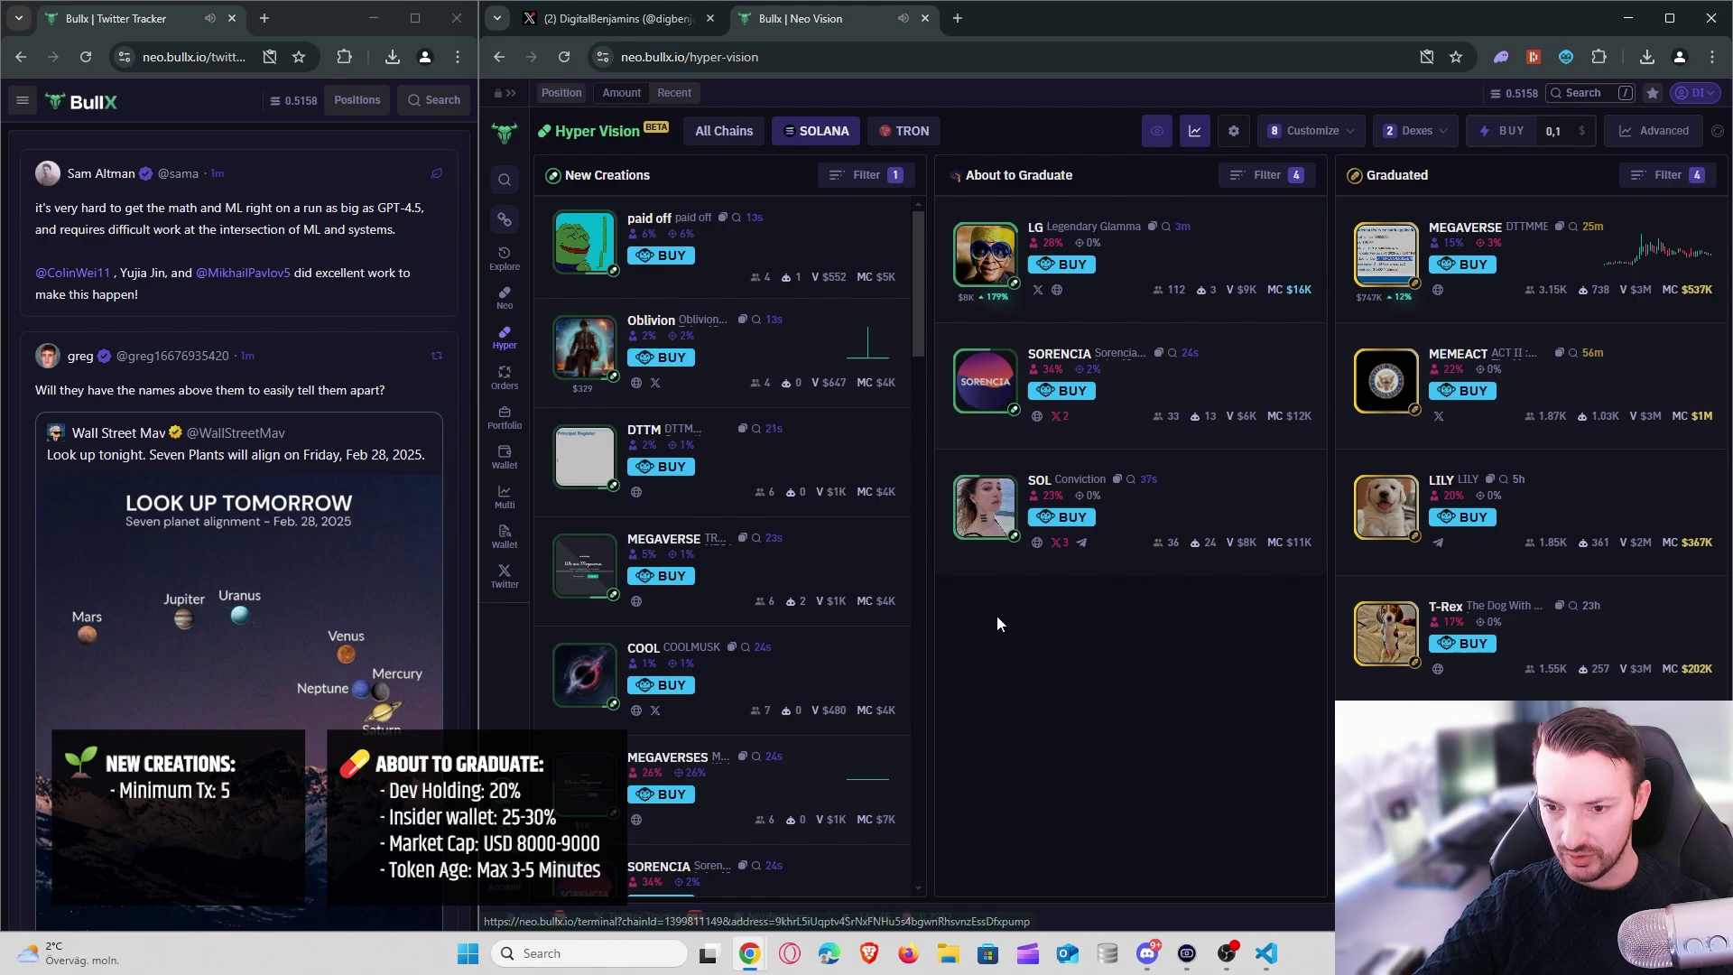
{"action": "left_click", "coordinate": [1264, 175]}
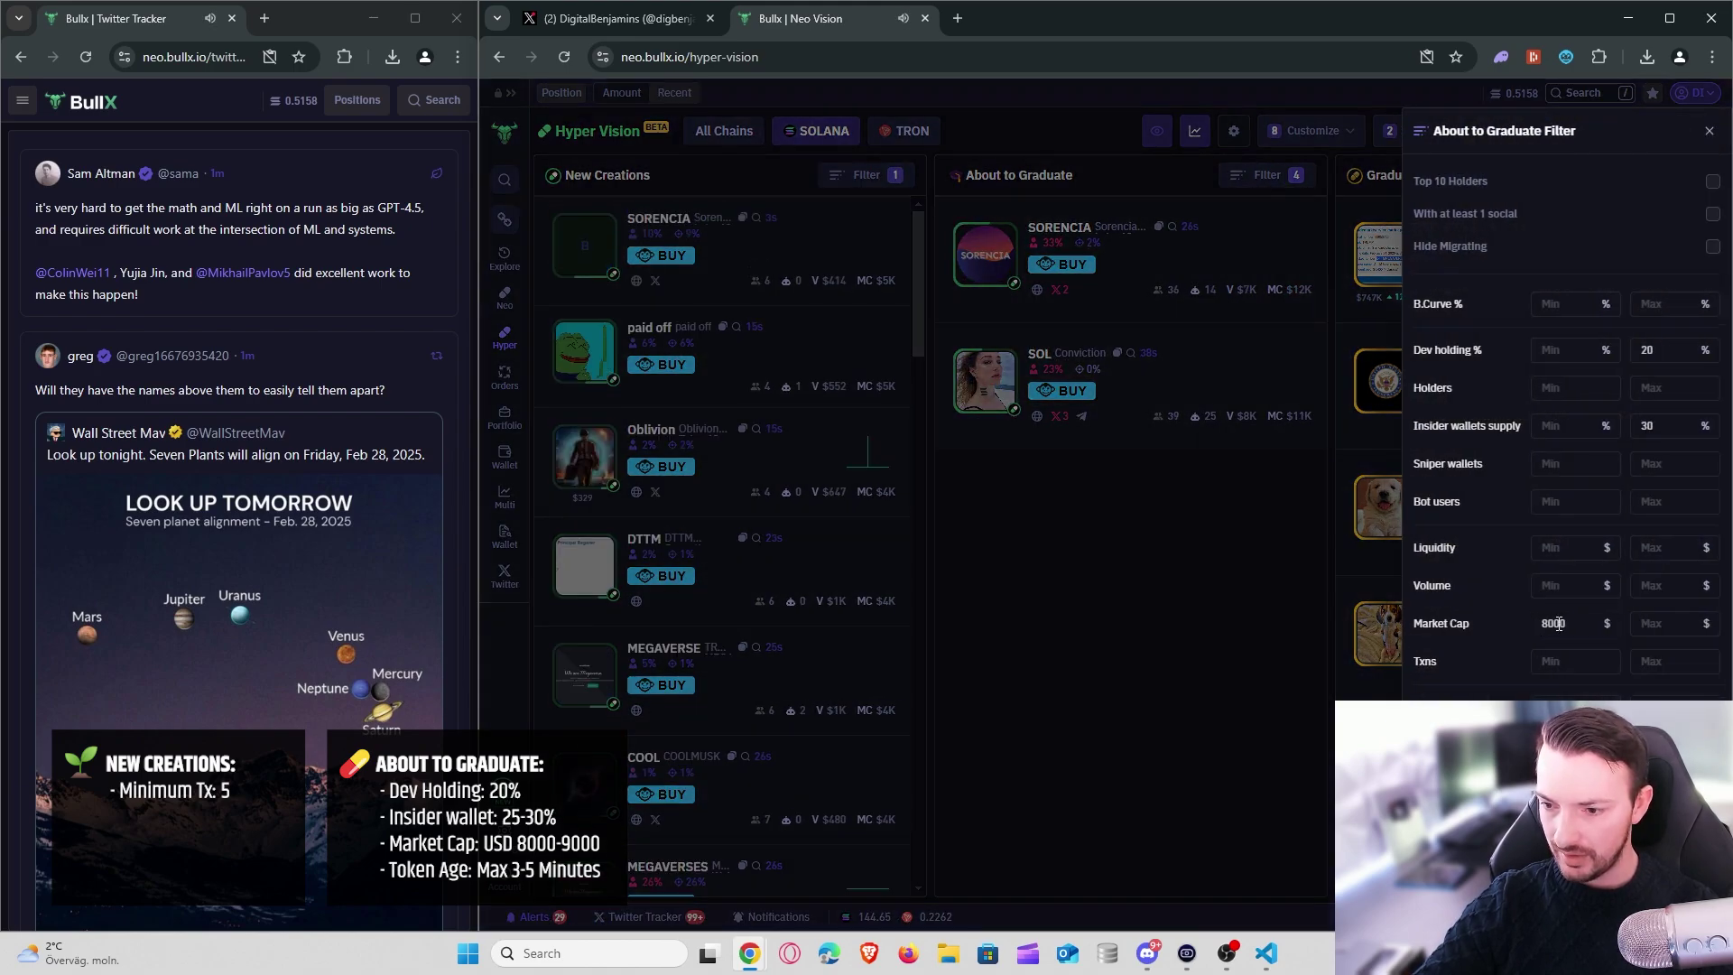
{"action": "left_click", "coordinate": [1034, 658]}
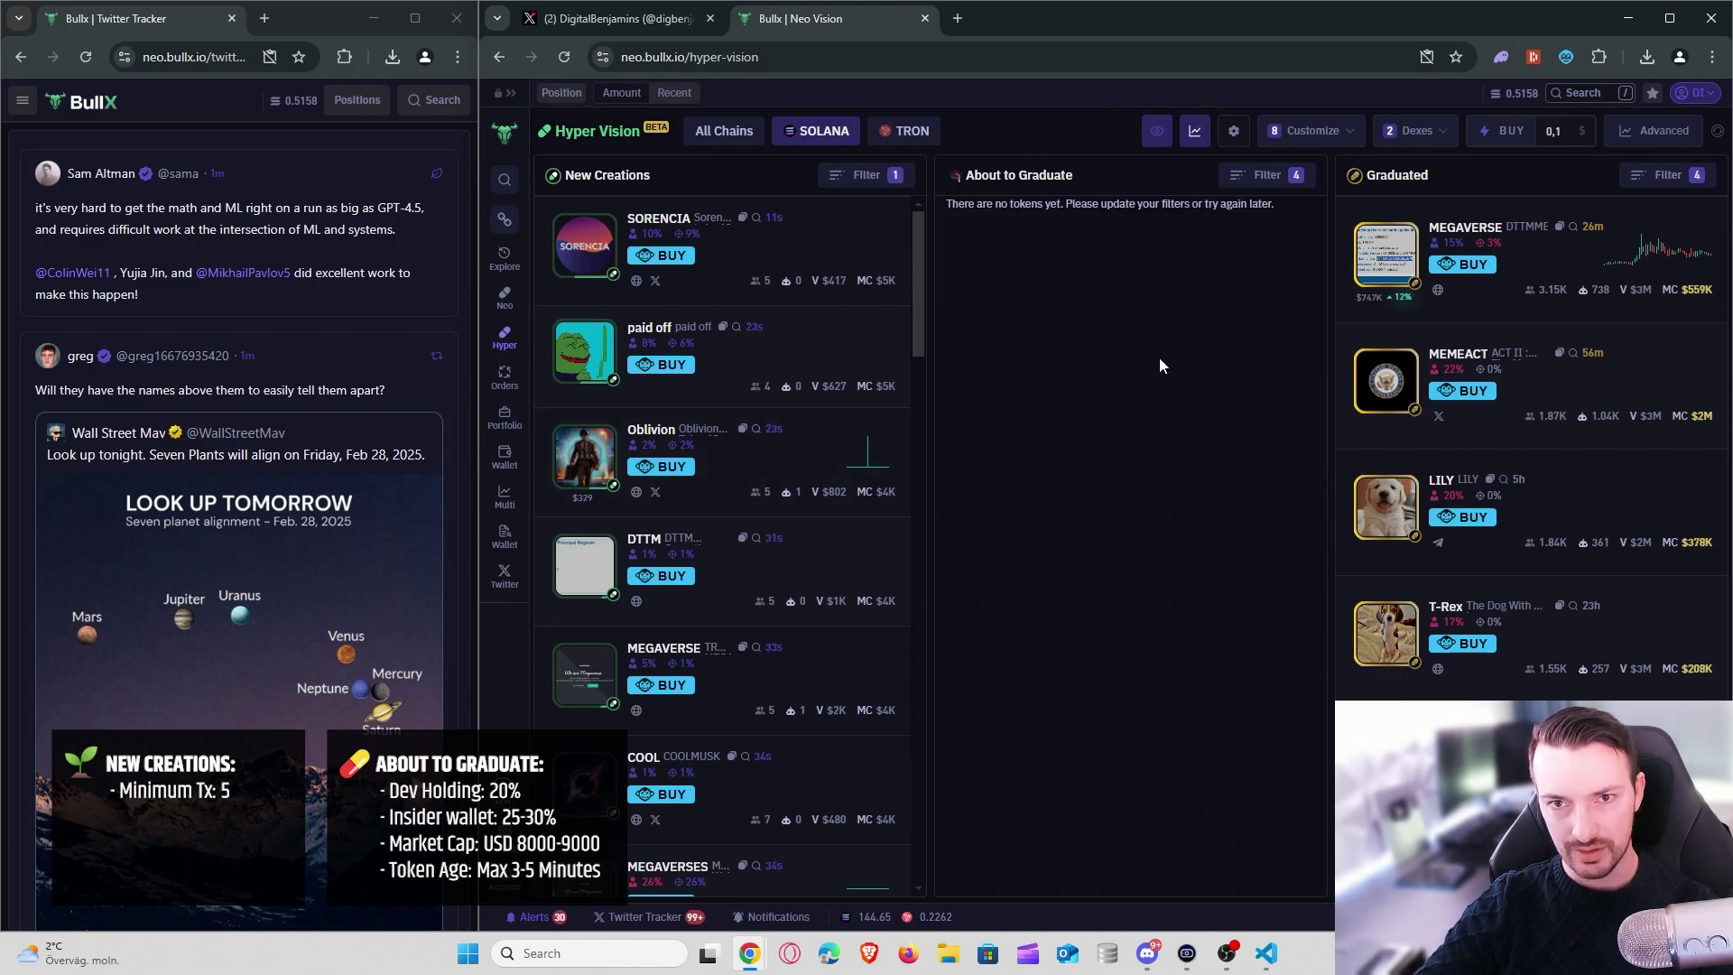
{"action": "left_click", "coordinate": [1267, 176]}
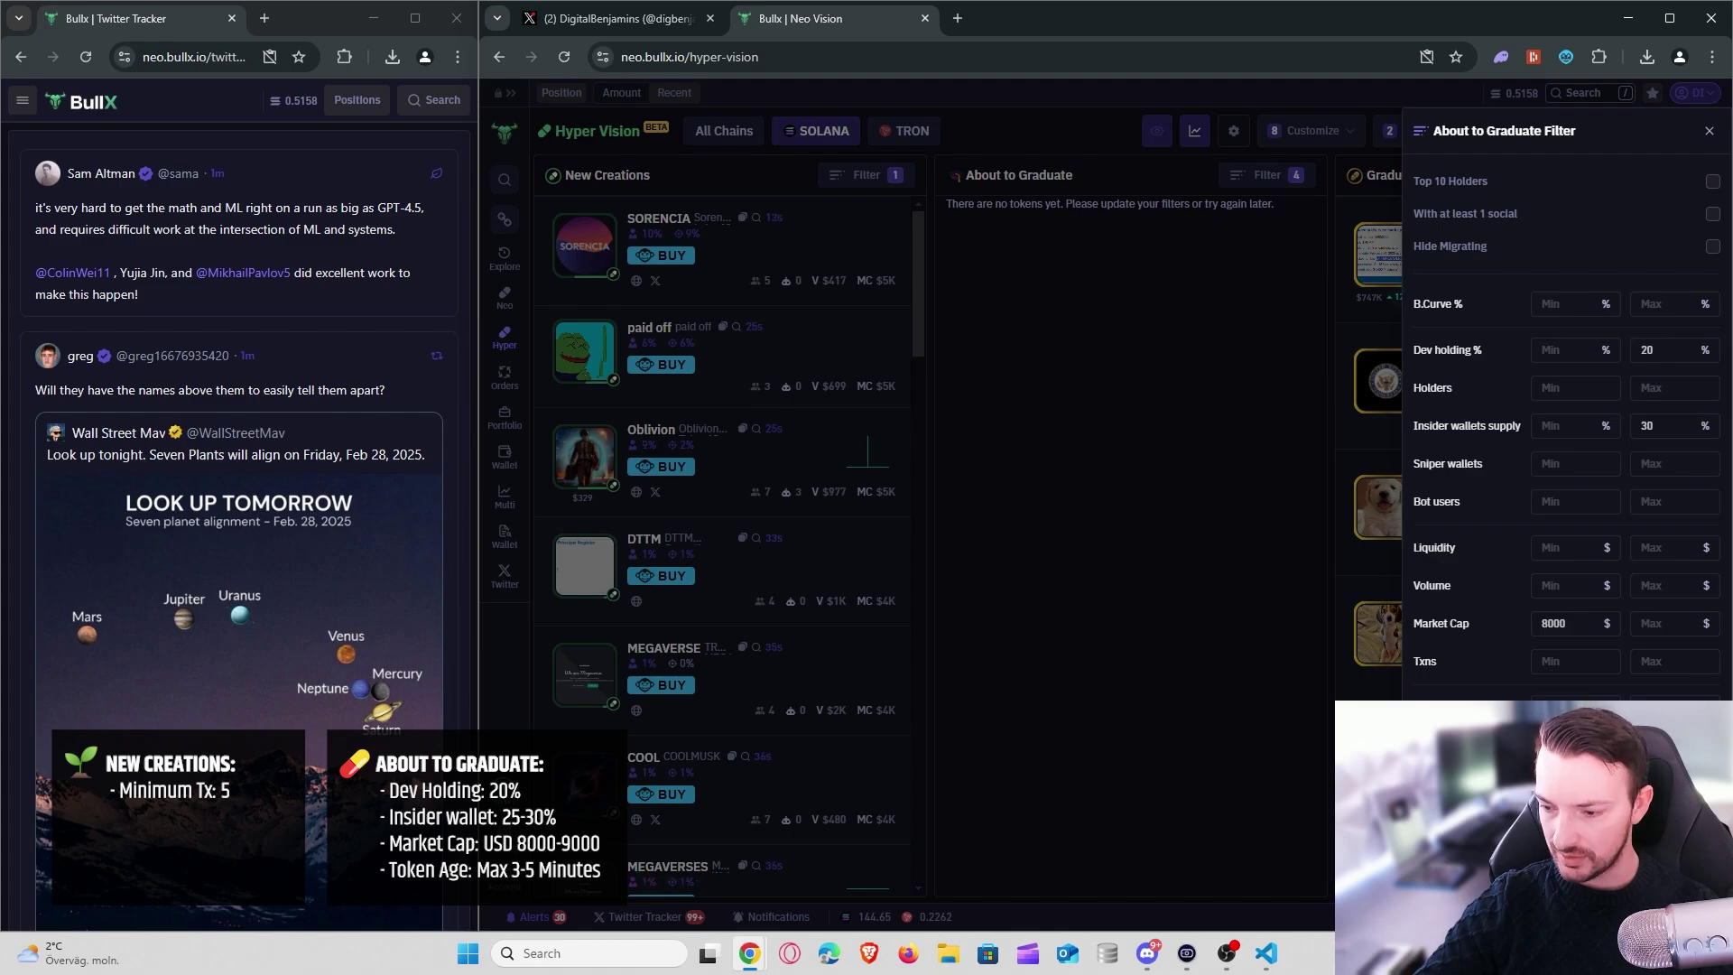
{"action": "left_click", "coordinate": [1047, 666]}
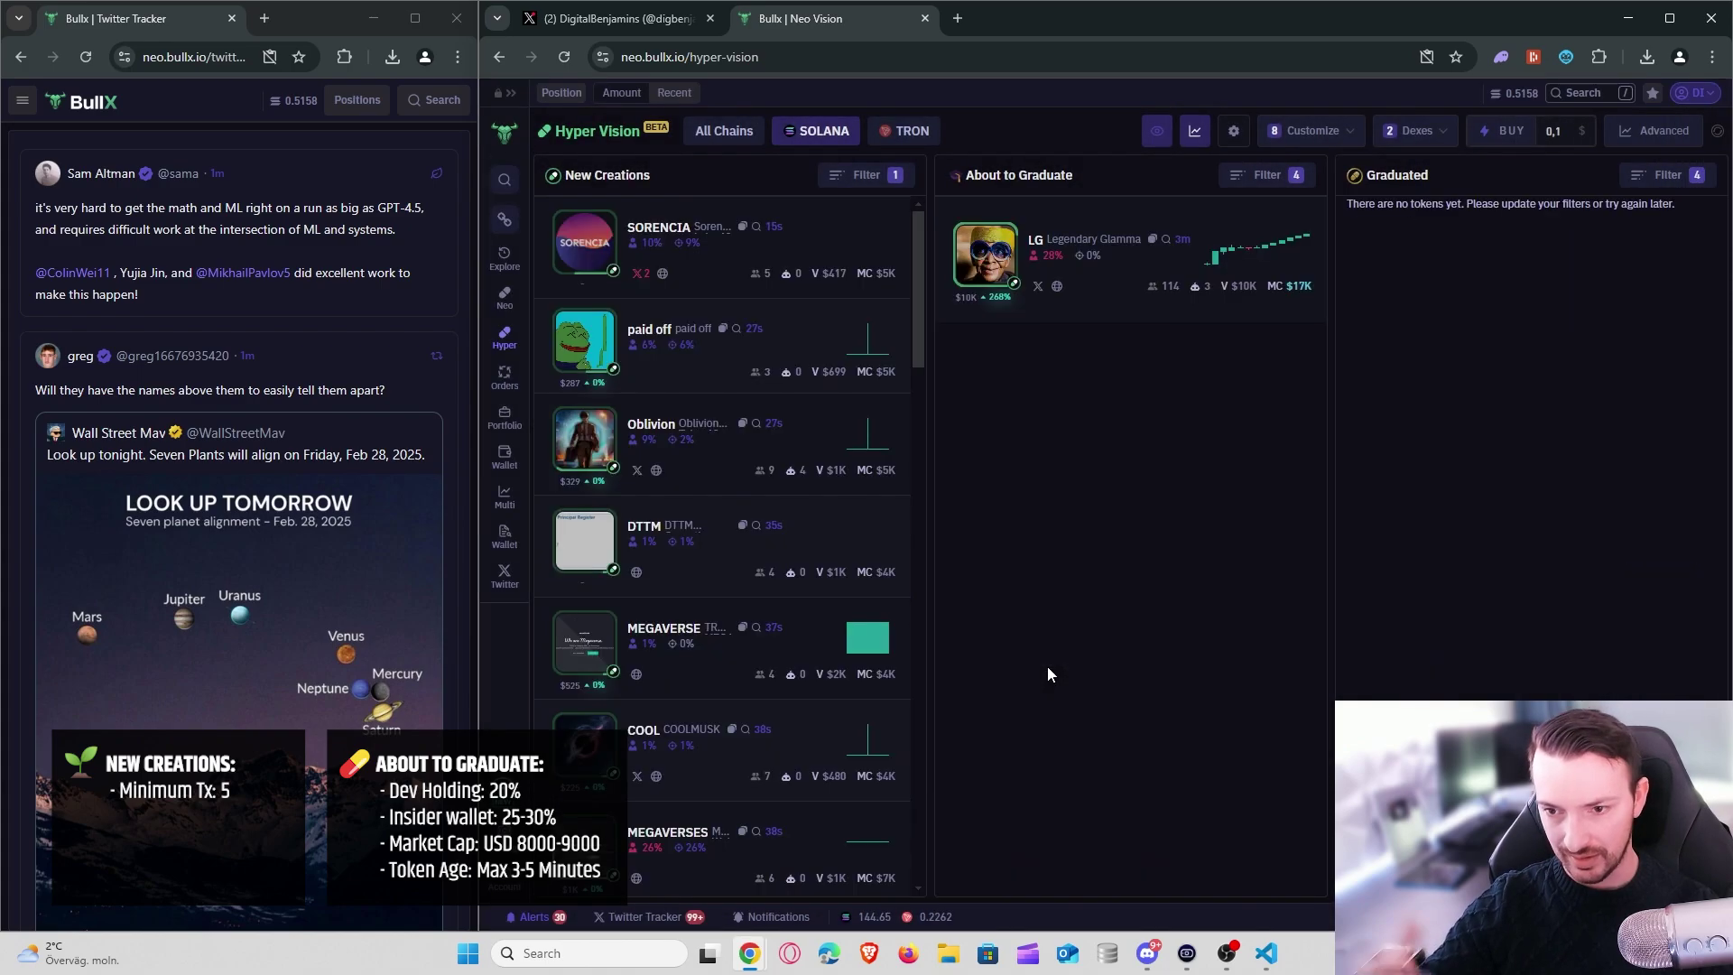
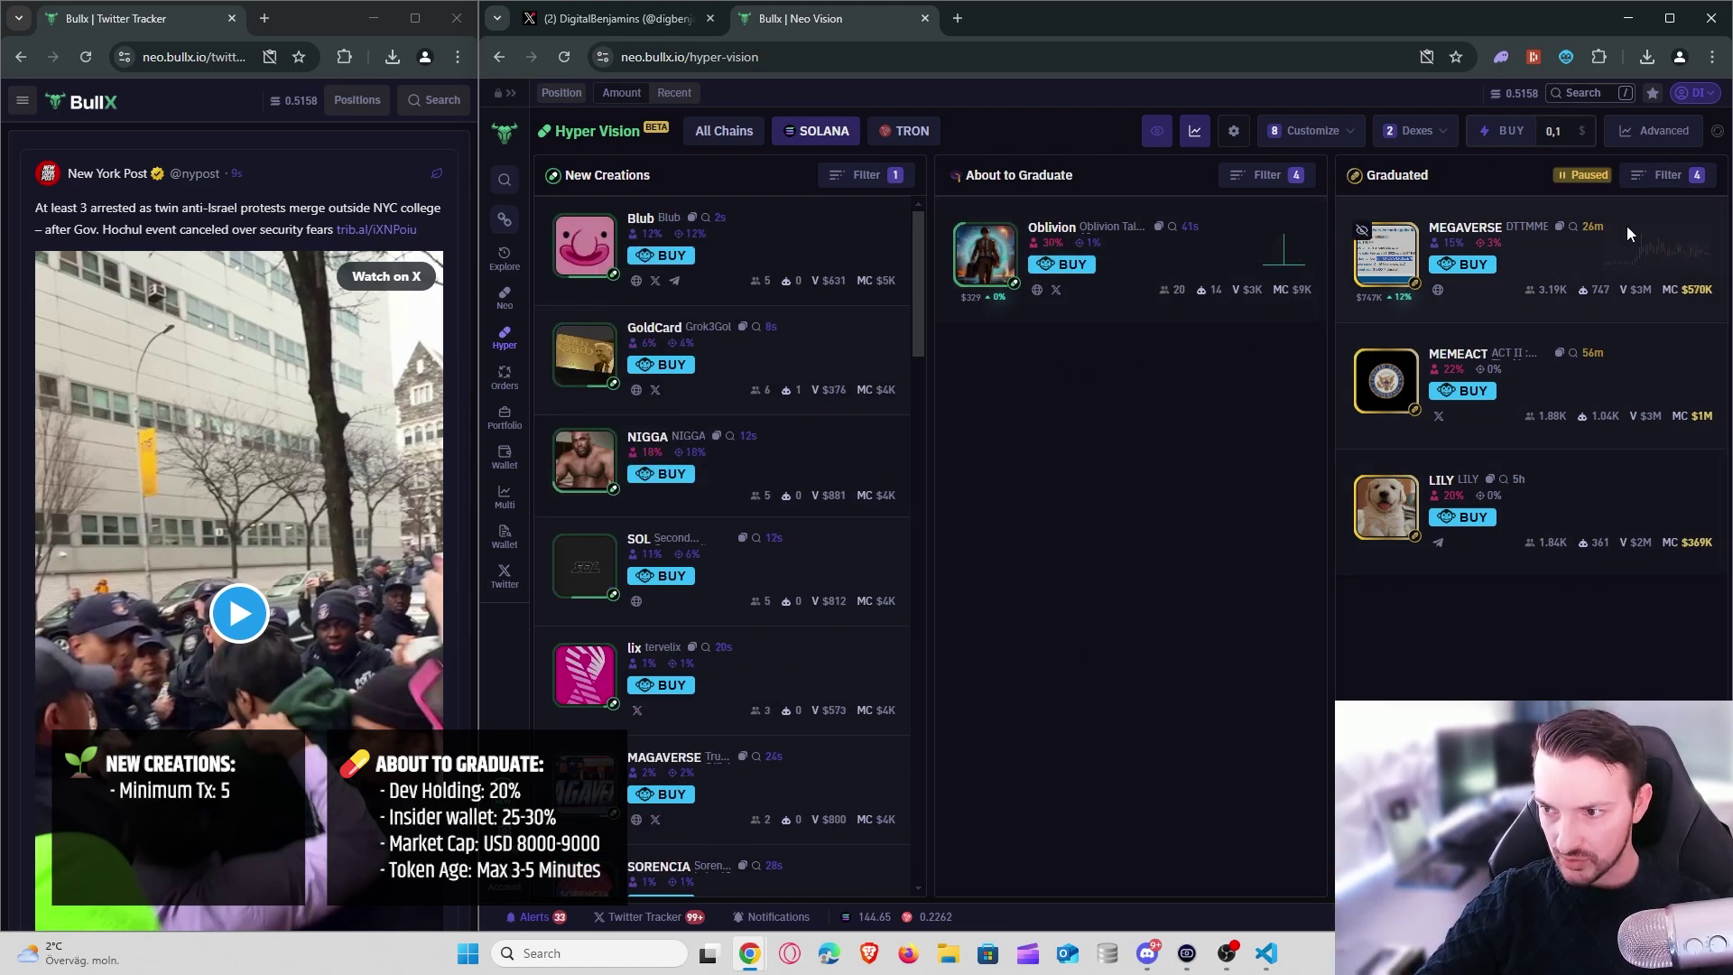
- Examine the Graduated filter's holding and market cap limits, and check the Alerts feed of tracked wallet trades
{"action": "left_click", "coordinate": [1652, 176]}
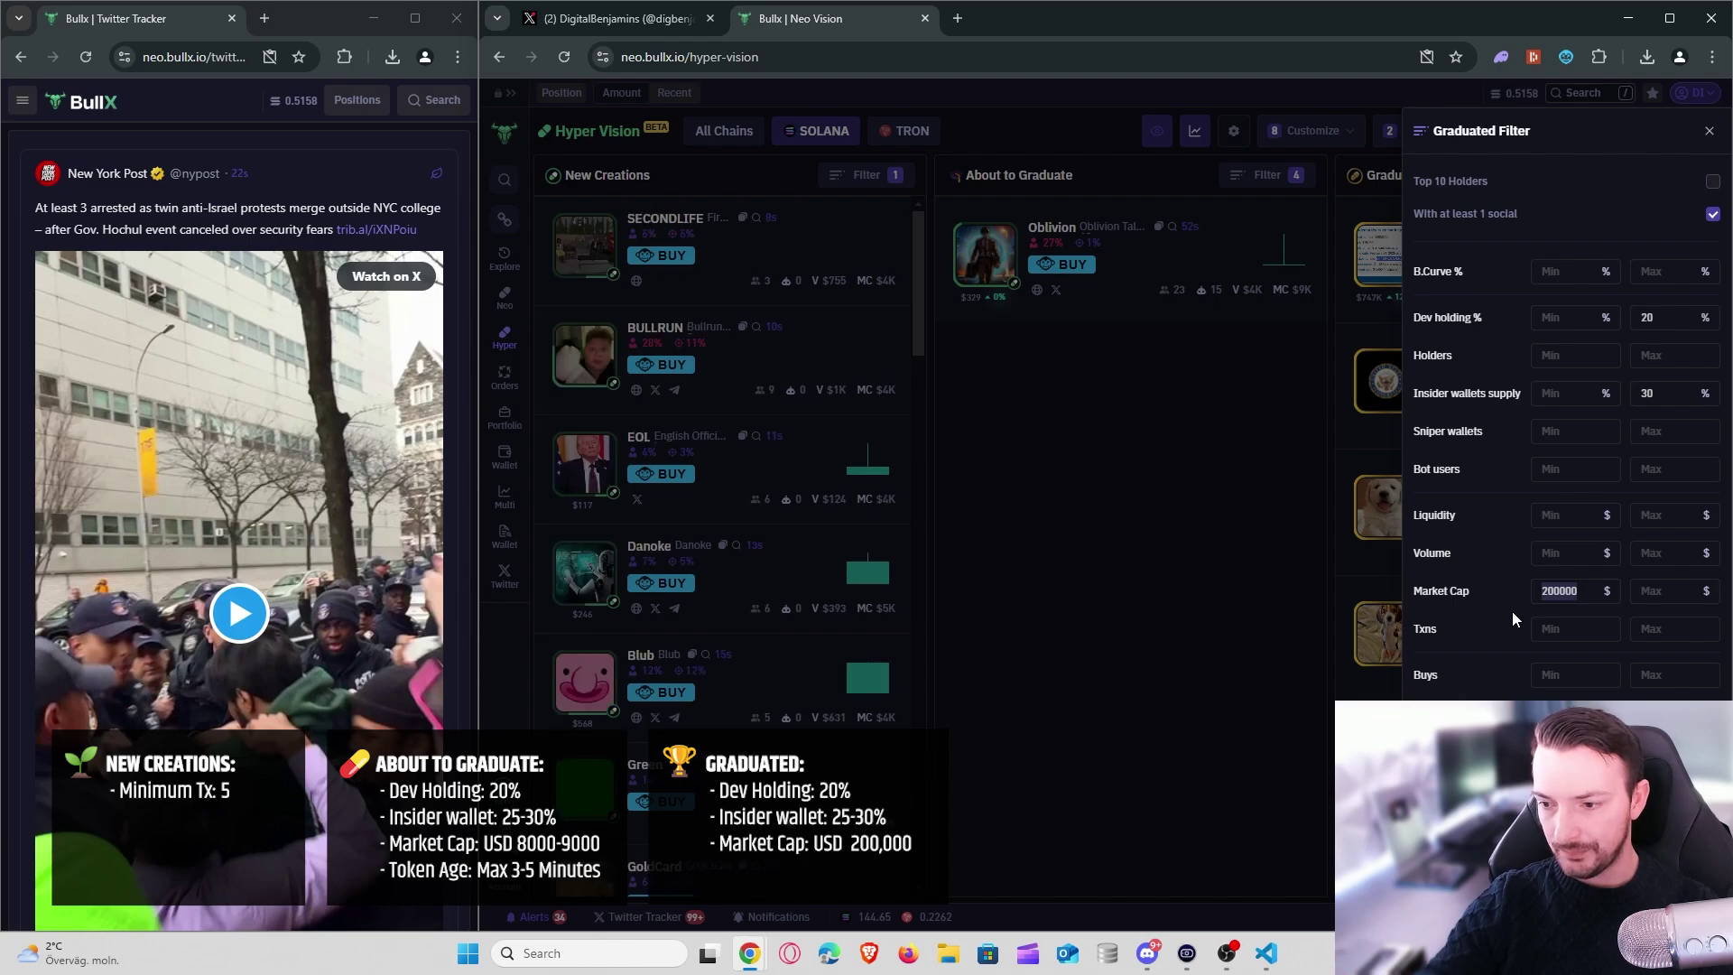
{"action": "key", "text": "Return"}
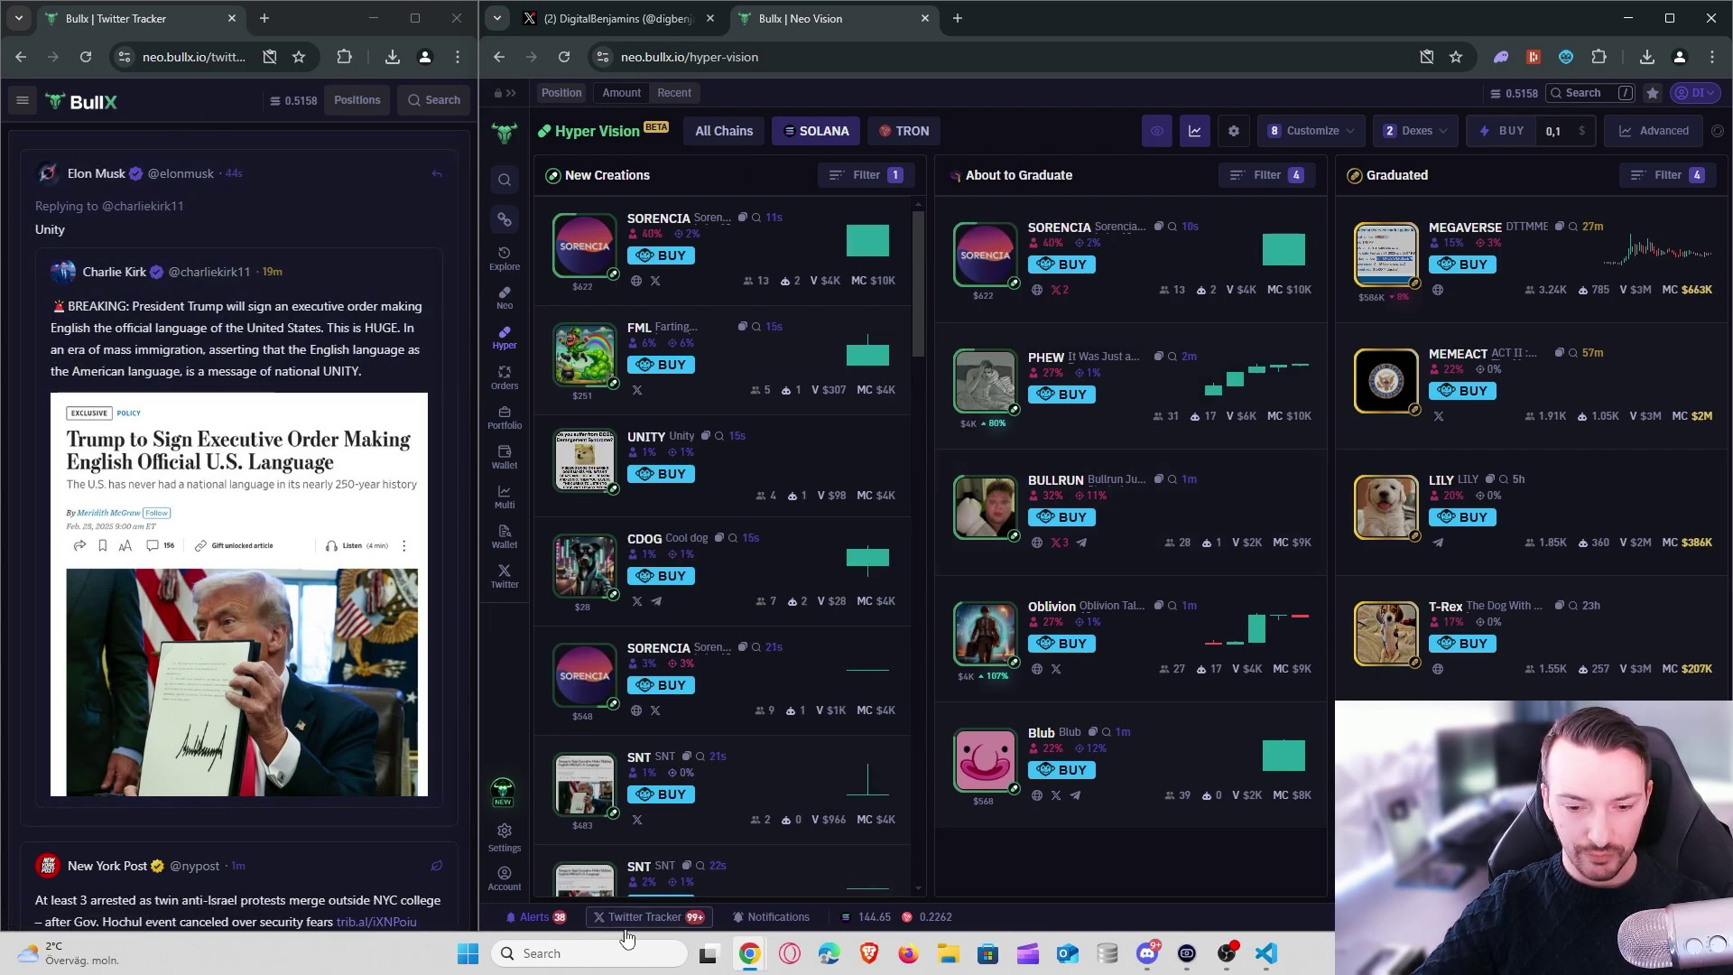
{"action": "left_click", "coordinate": [542, 917]}
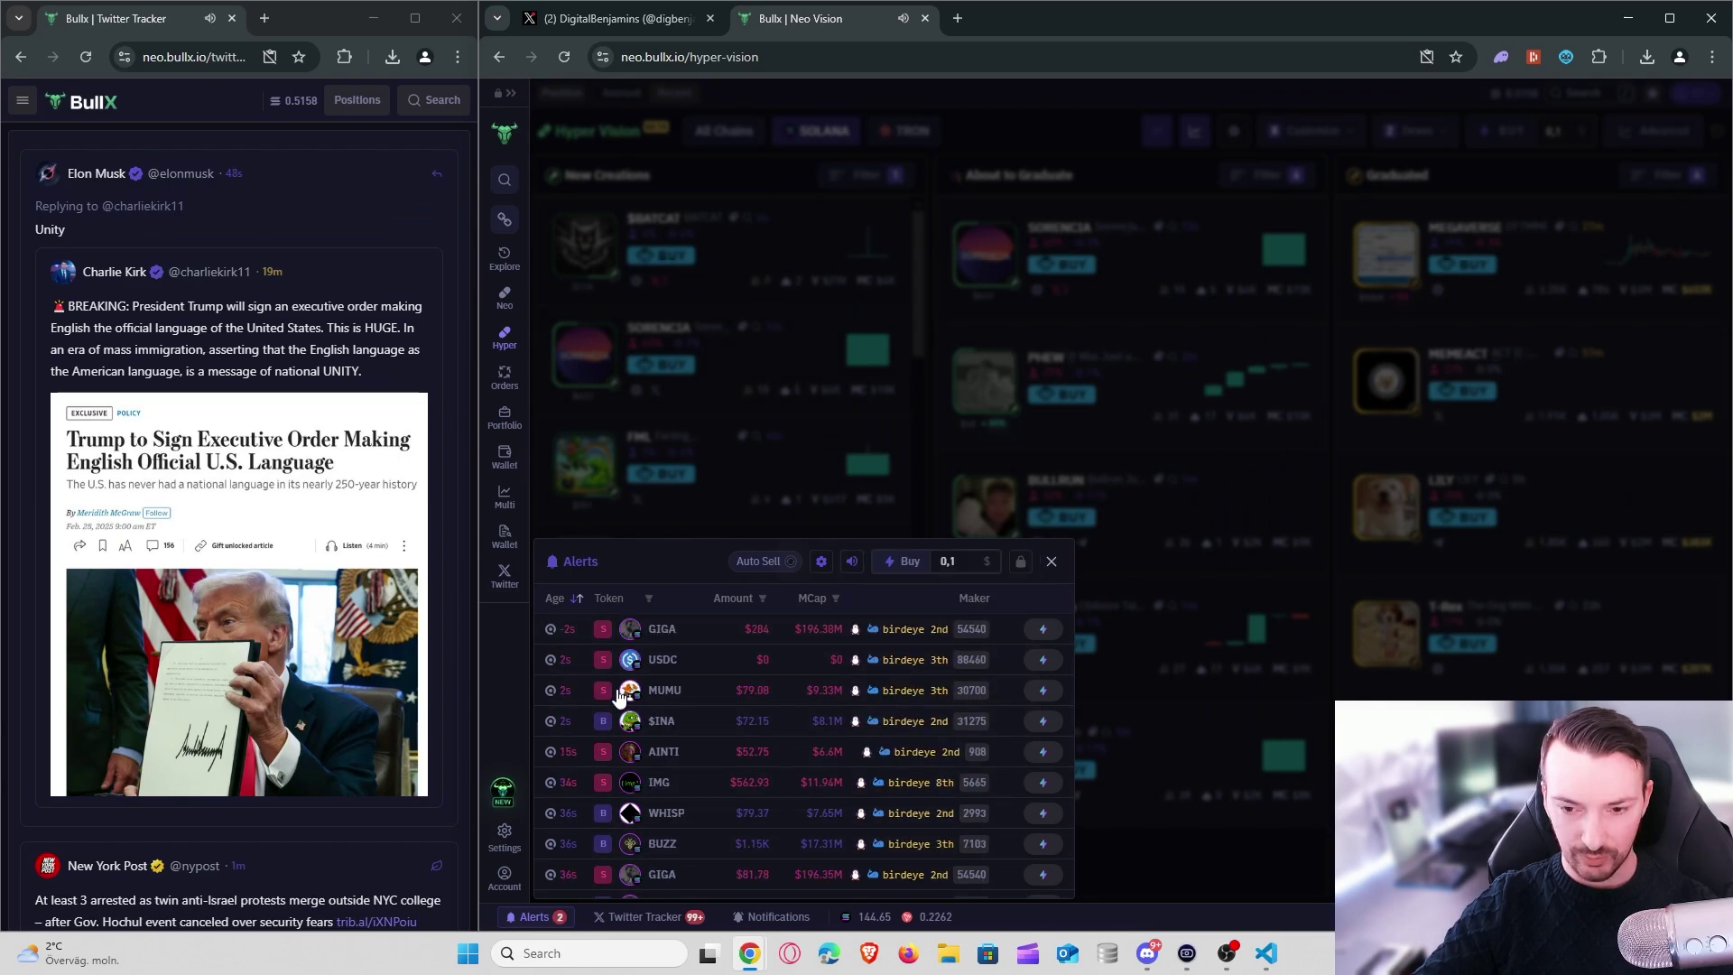
{"action": "left_click", "coordinate": [1185, 775]}
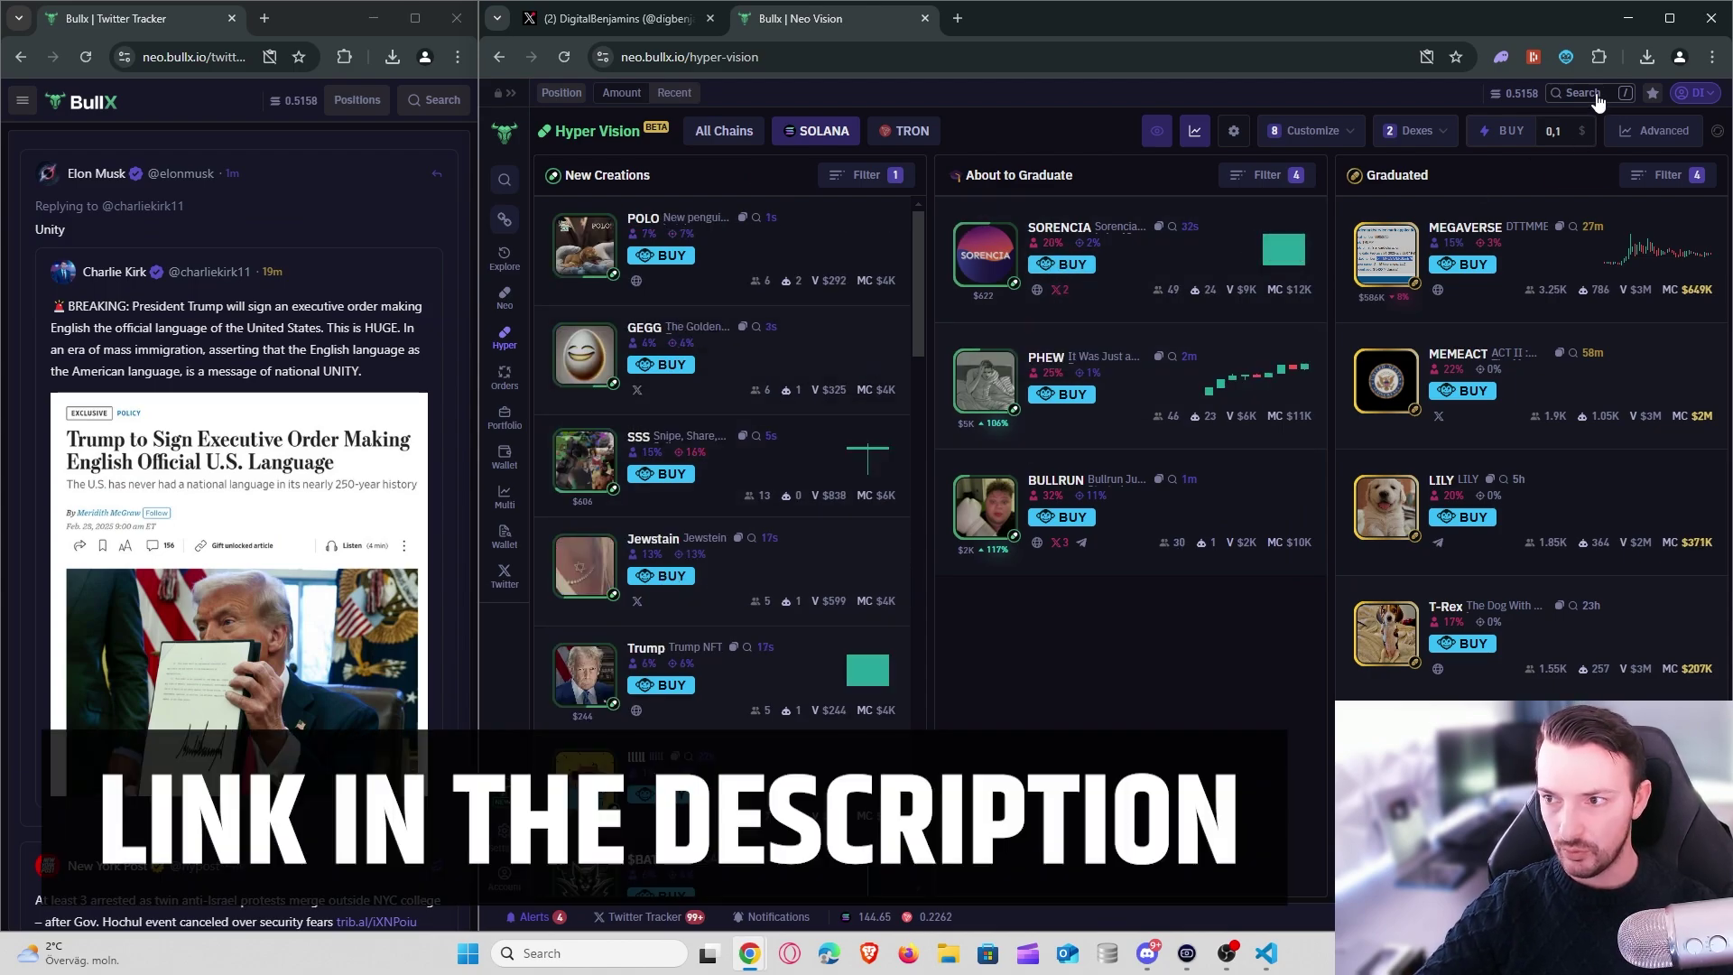
- Open the Sniperoo extension as a side panel beside Hyper Vision and zoom the page out so all three token columns fit
{"action": "left_click", "coordinate": [1567, 63]}
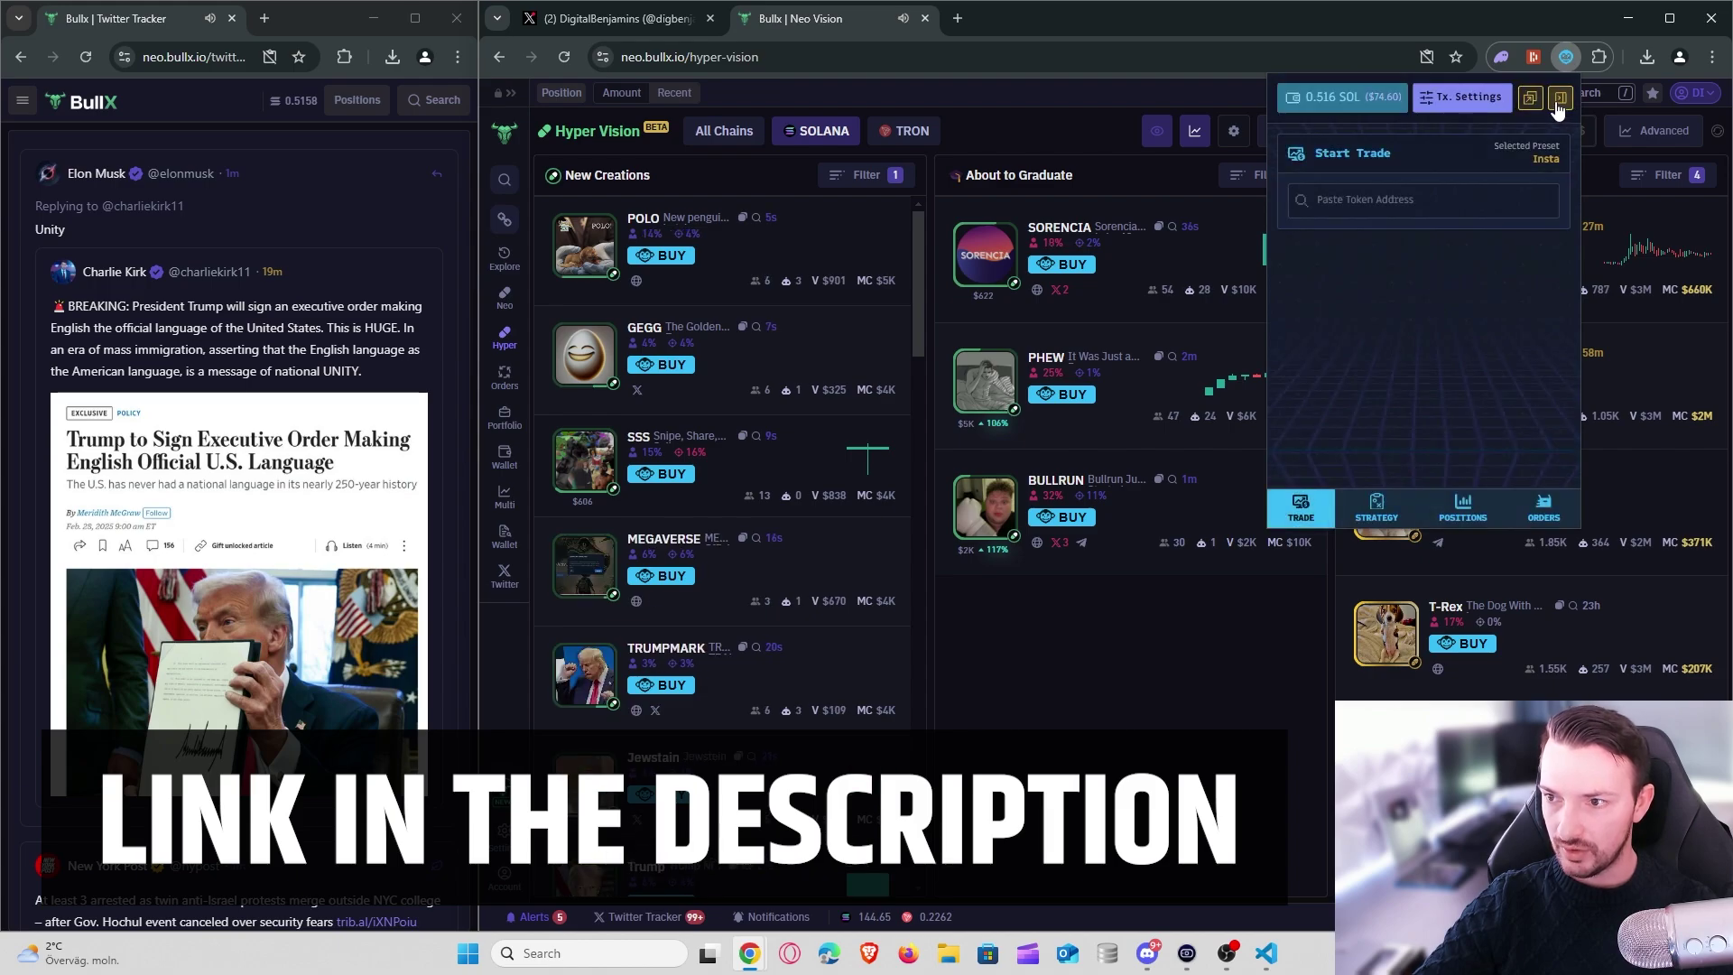
{"action": "left_click", "coordinate": [1562, 110]}
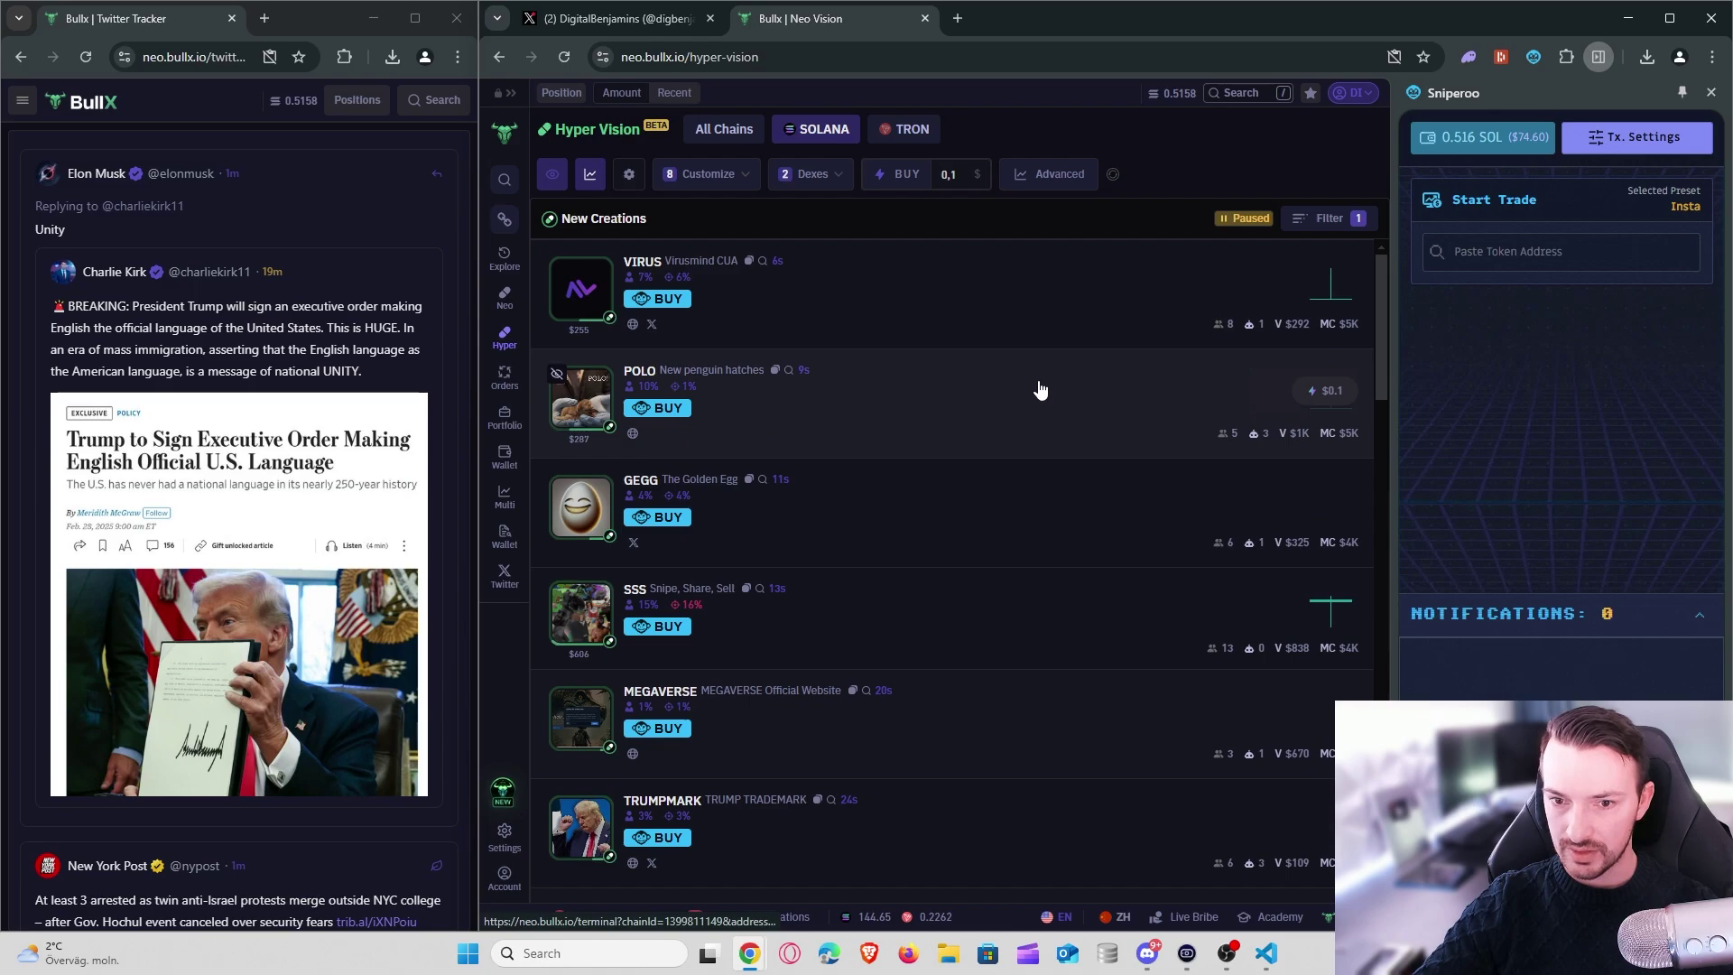
{"action": "key", "text": "ctrl+minus"}
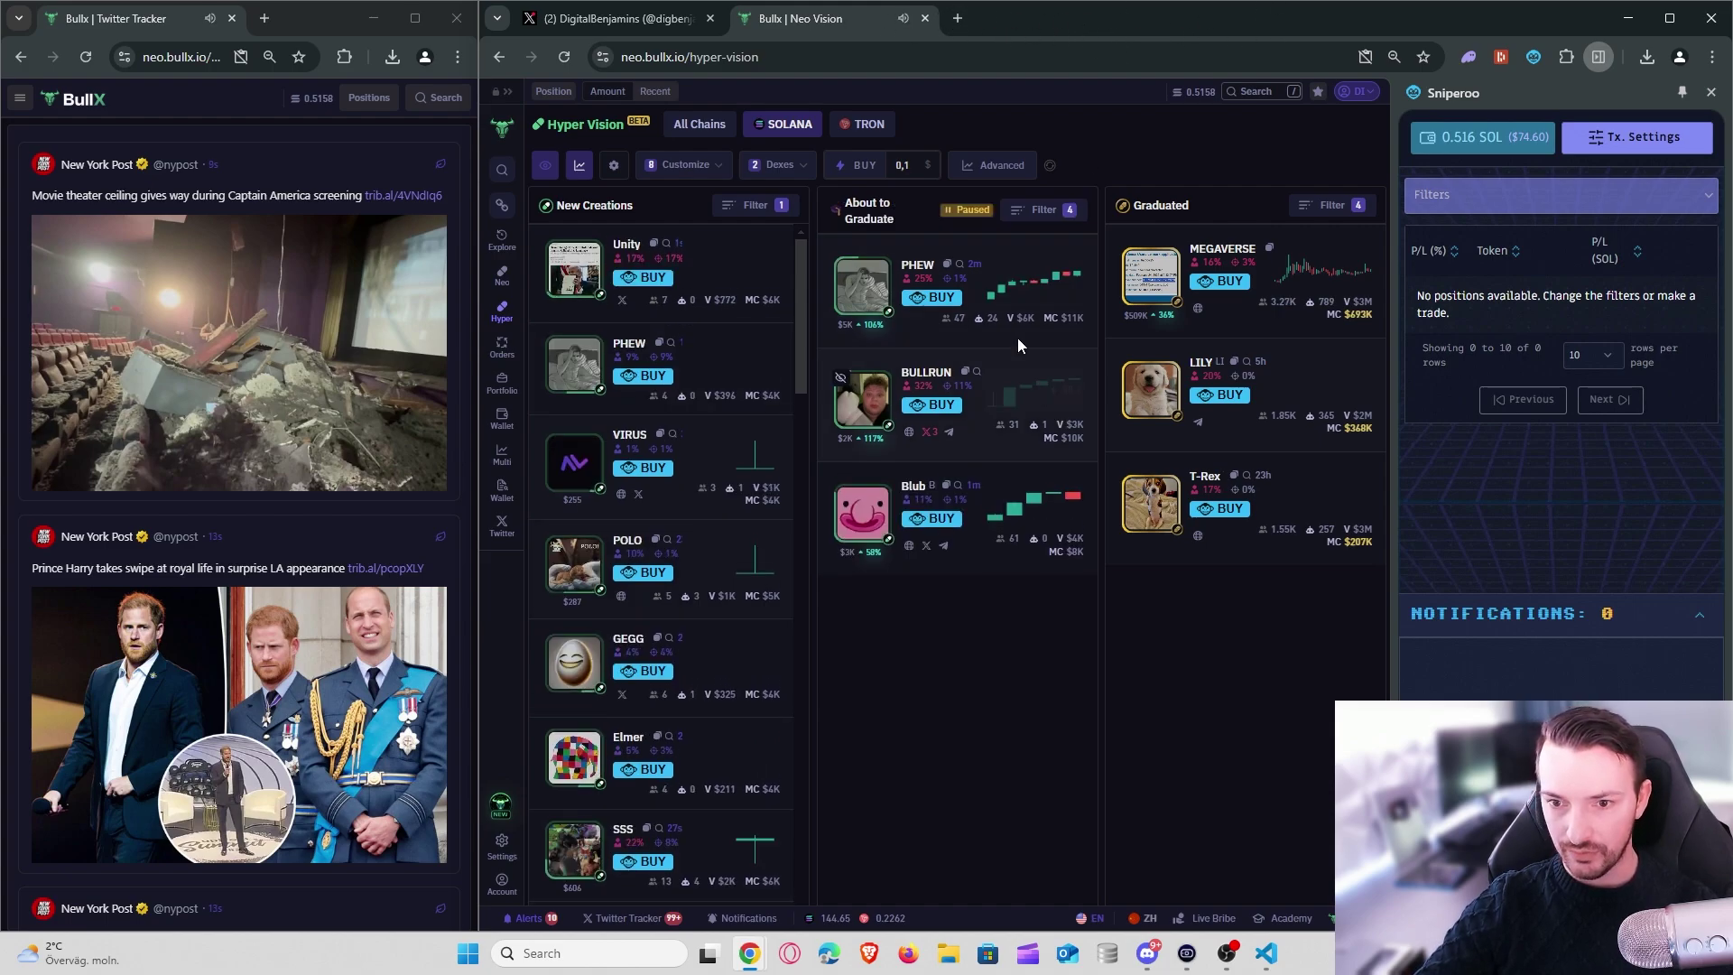
- Open the PHEW token's trading page in a new tab to view its chart and security details, and close that tab
{"action": "middle_click", "coordinate": [959, 274]}
{"action": "left_click", "coordinate": [1043, 28]}
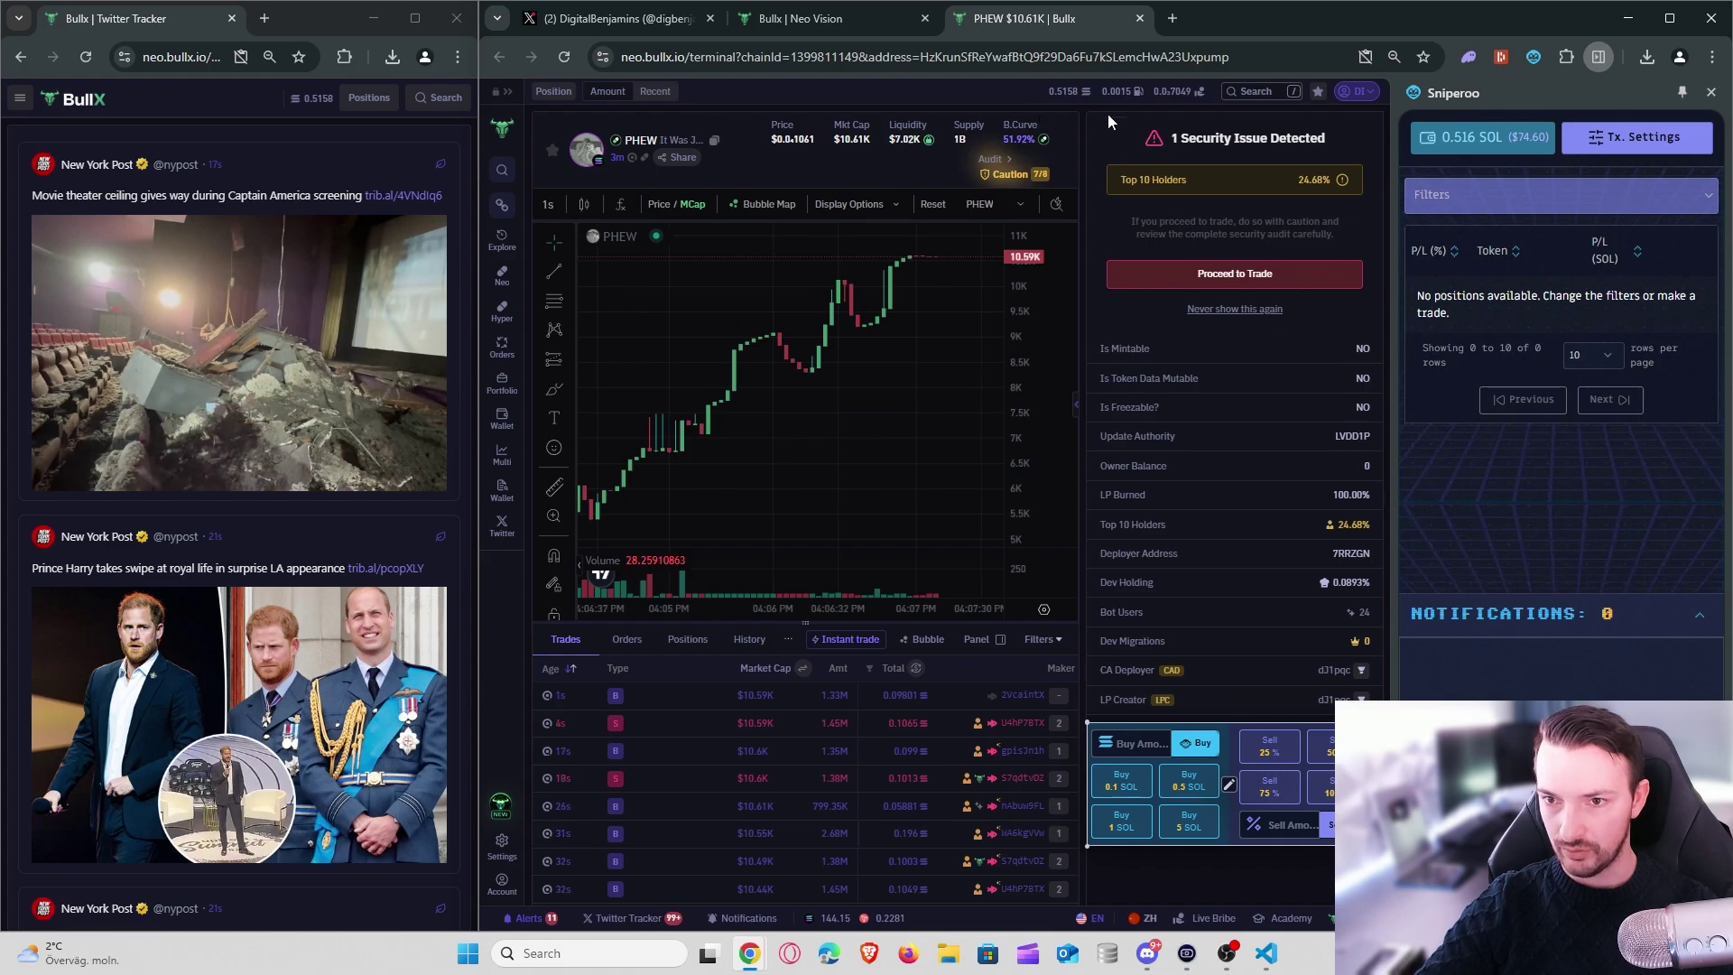
{"action": "left_click", "coordinate": [1140, 17]}
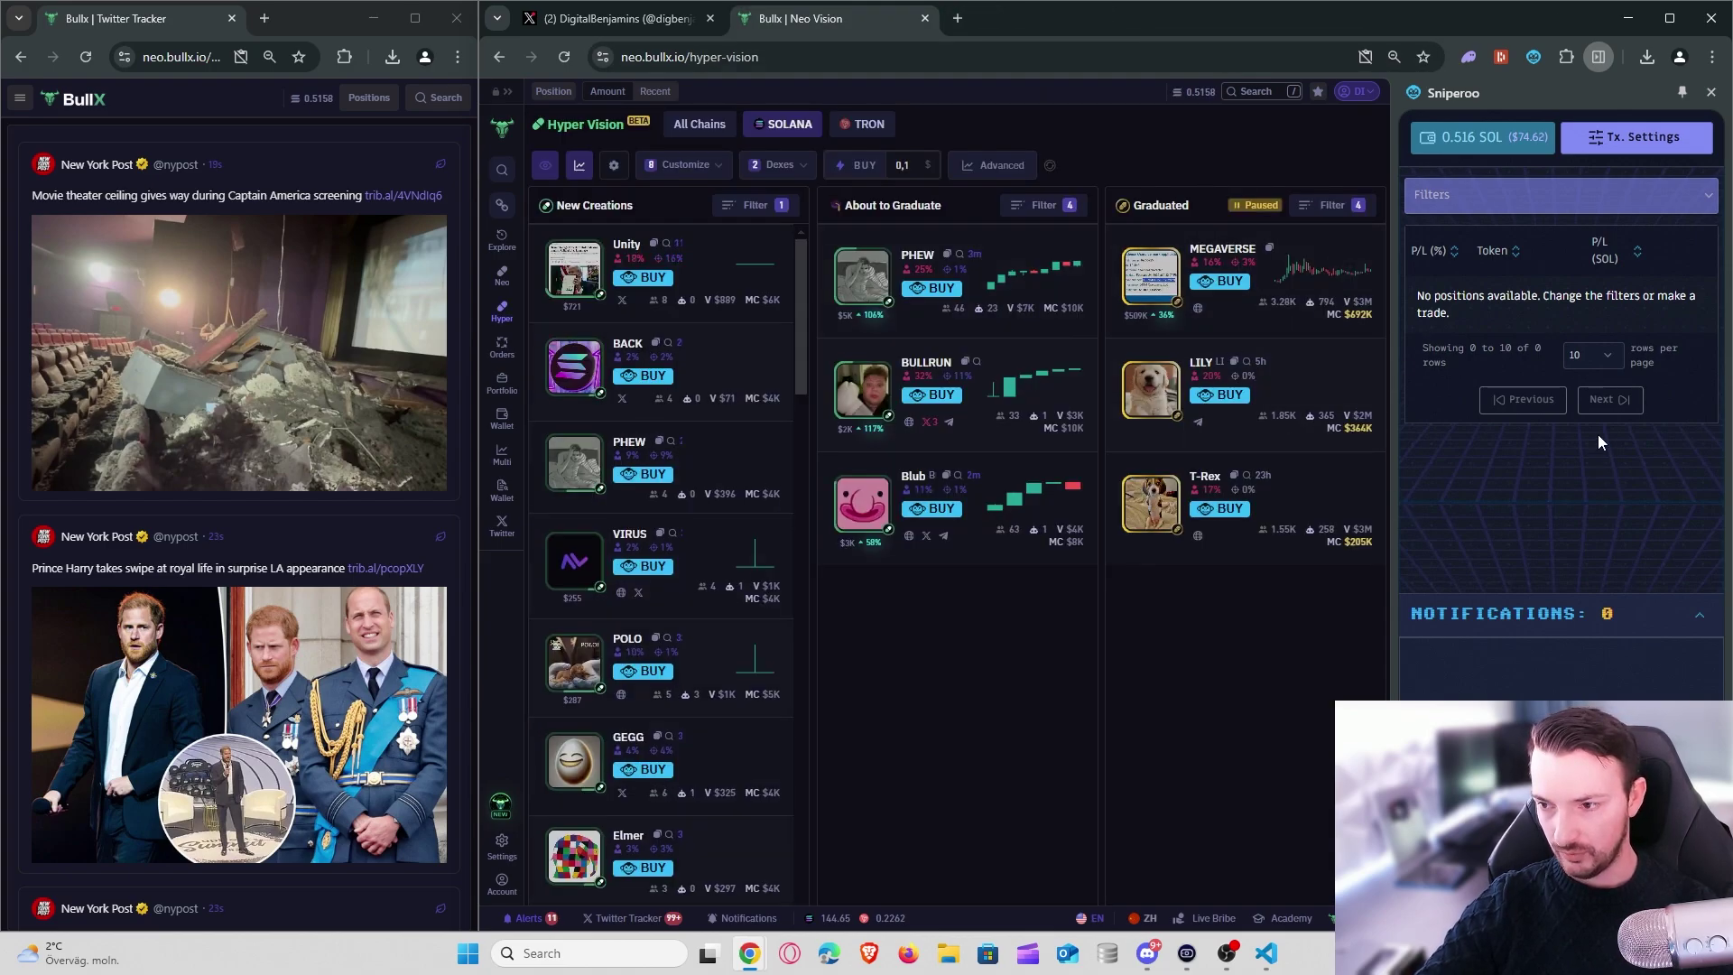
{"action": "mouse_move", "coordinate": [1153, 396]}
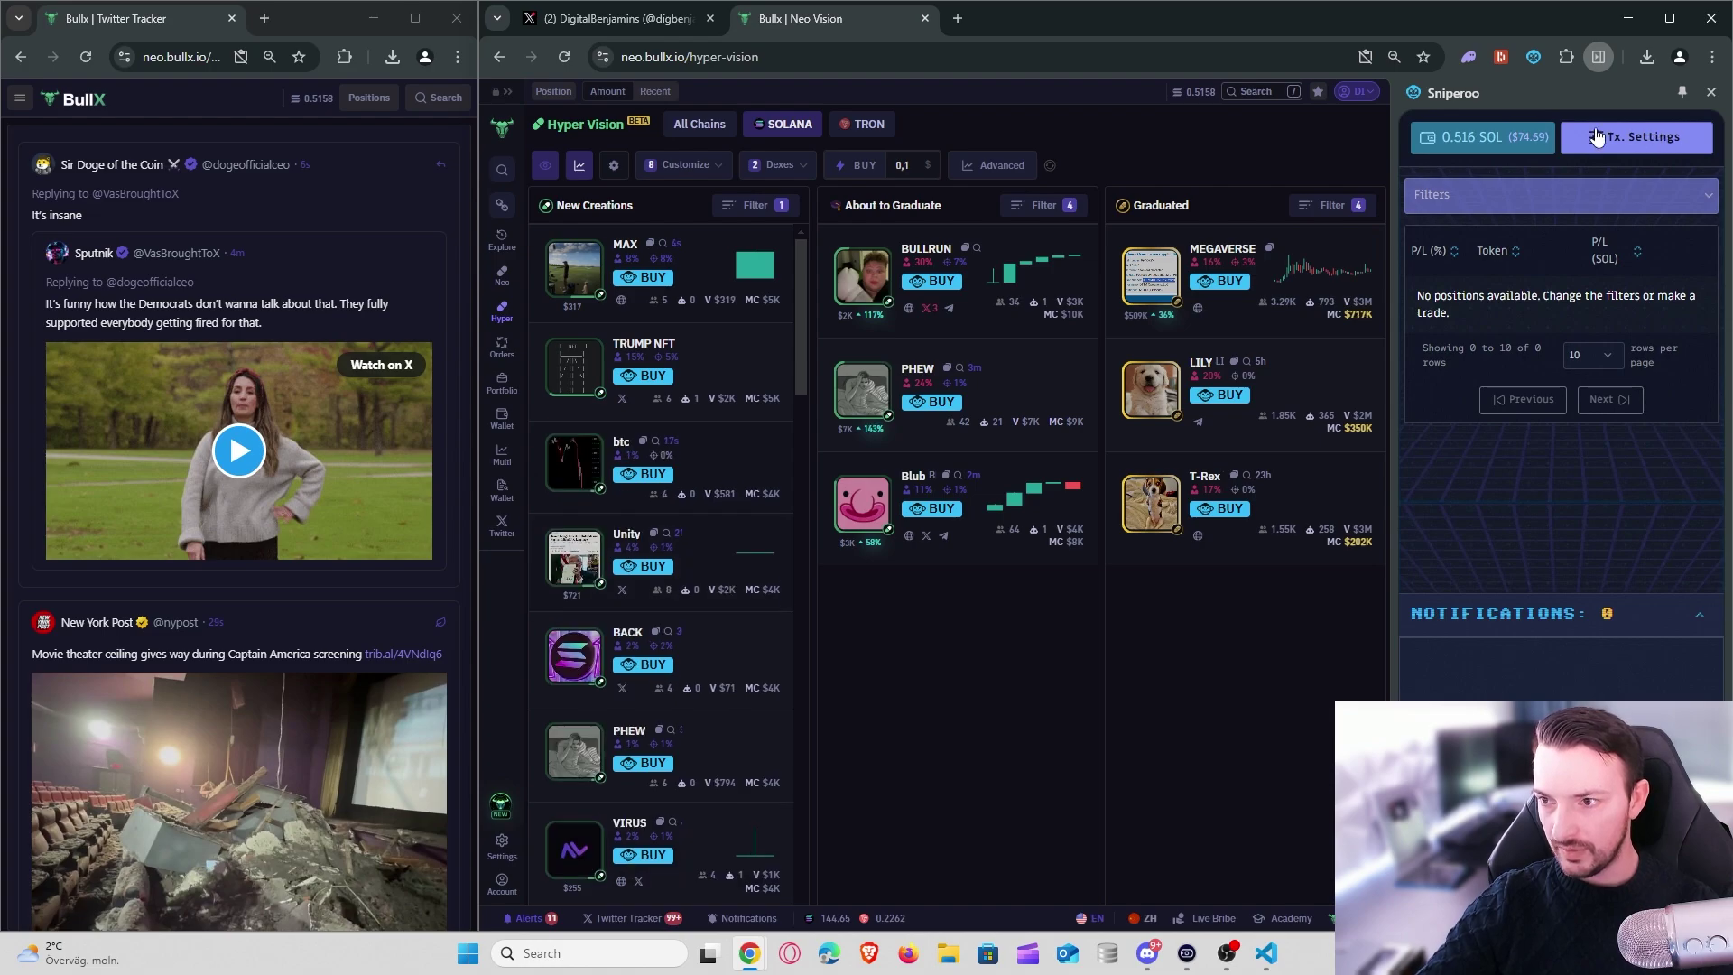
- Open Sniperoo's transaction settings and examine the buy and sell slippage, Jito tip levels, maximum tips and latest tip data
{"action": "left_click", "coordinate": [1644, 155]}
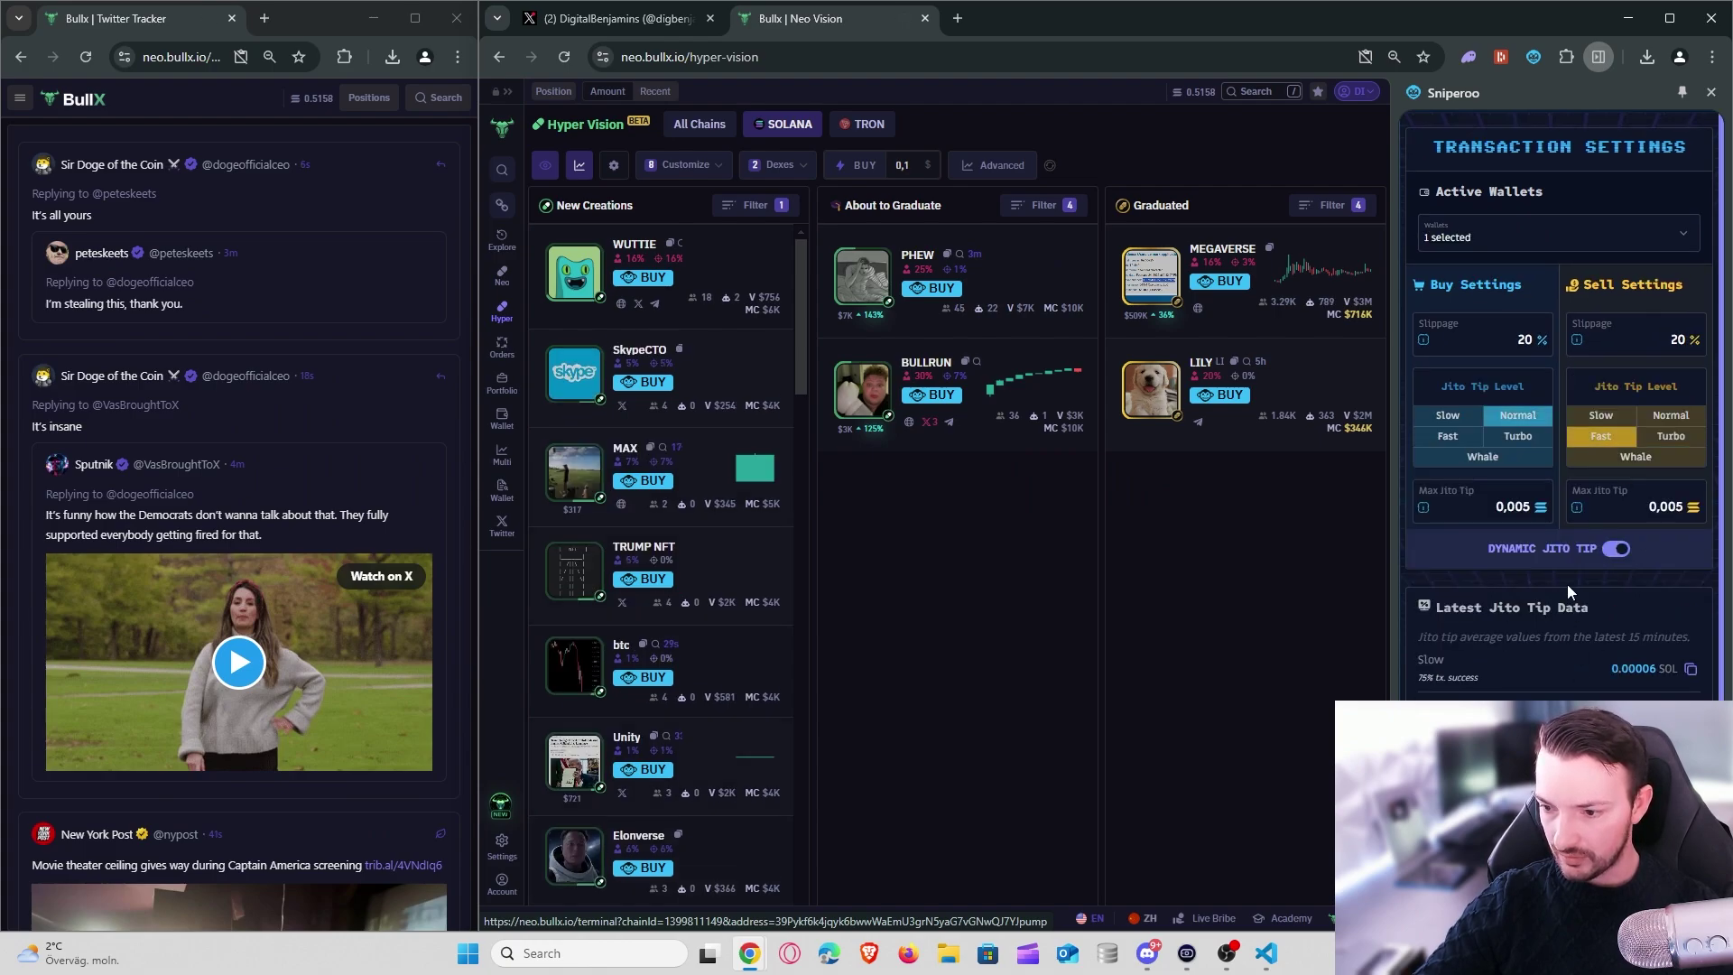
{"action": "scroll", "coordinate": [1569, 588], "scroll_direction": "down", "scroll_amount": 1}
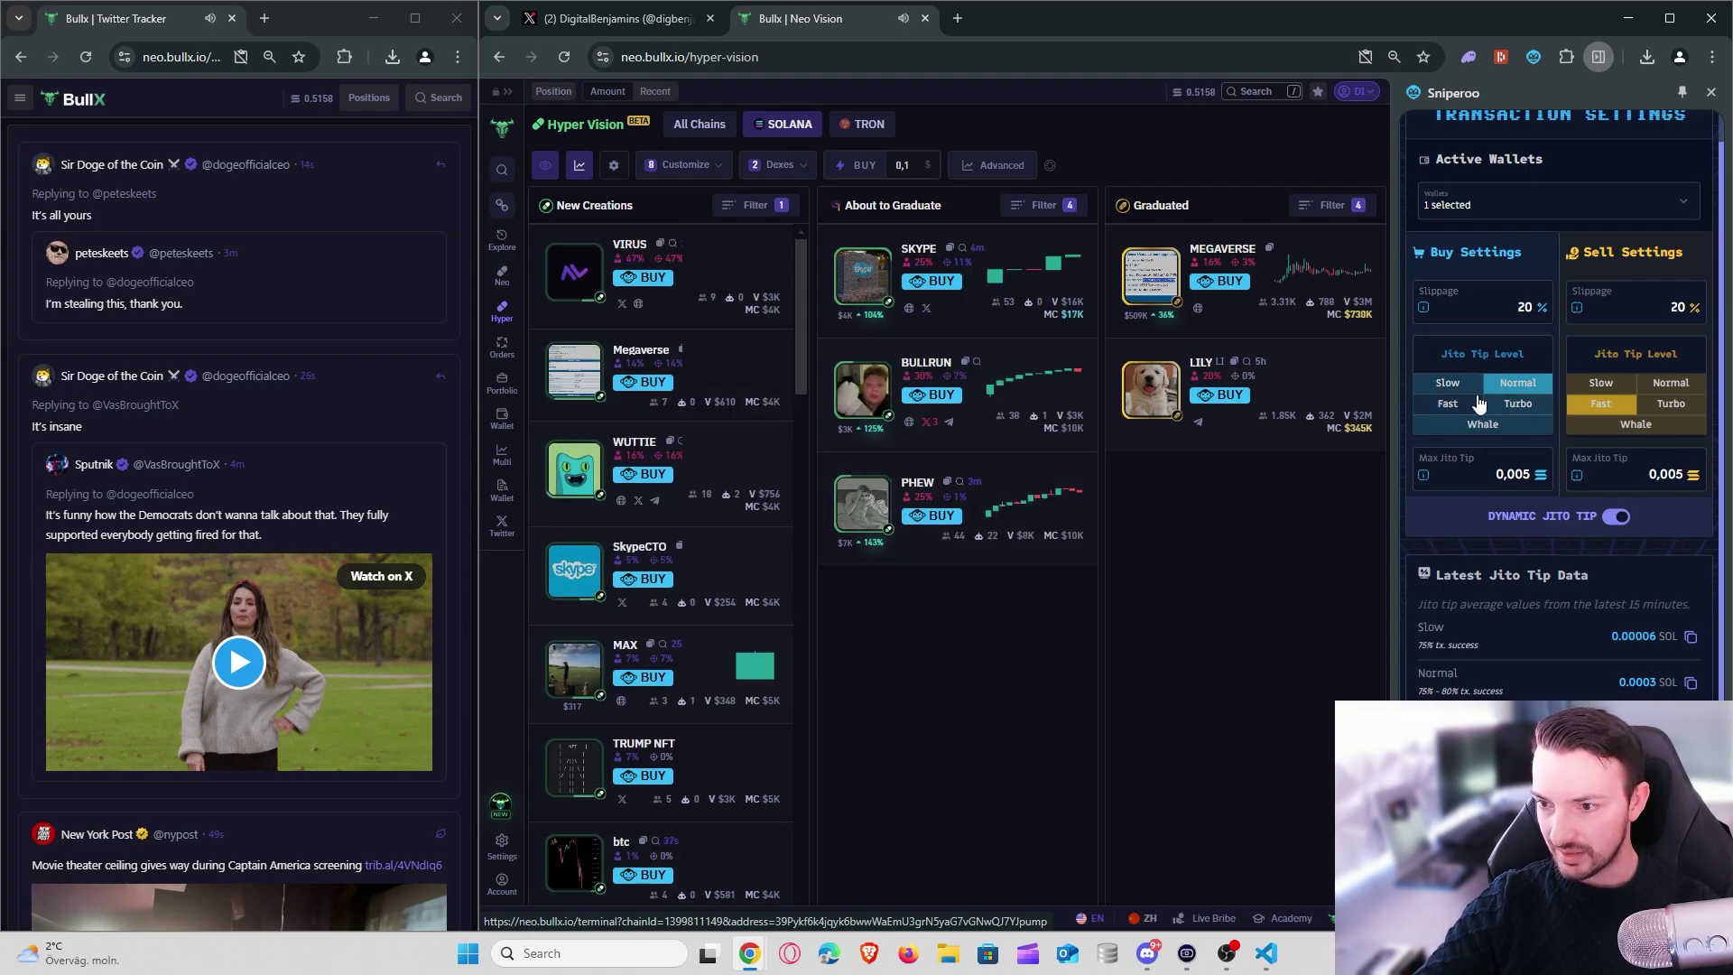
{"action": "scroll", "coordinate": [1561, 357], "scroll_direction": "up", "scroll_amount": 1}
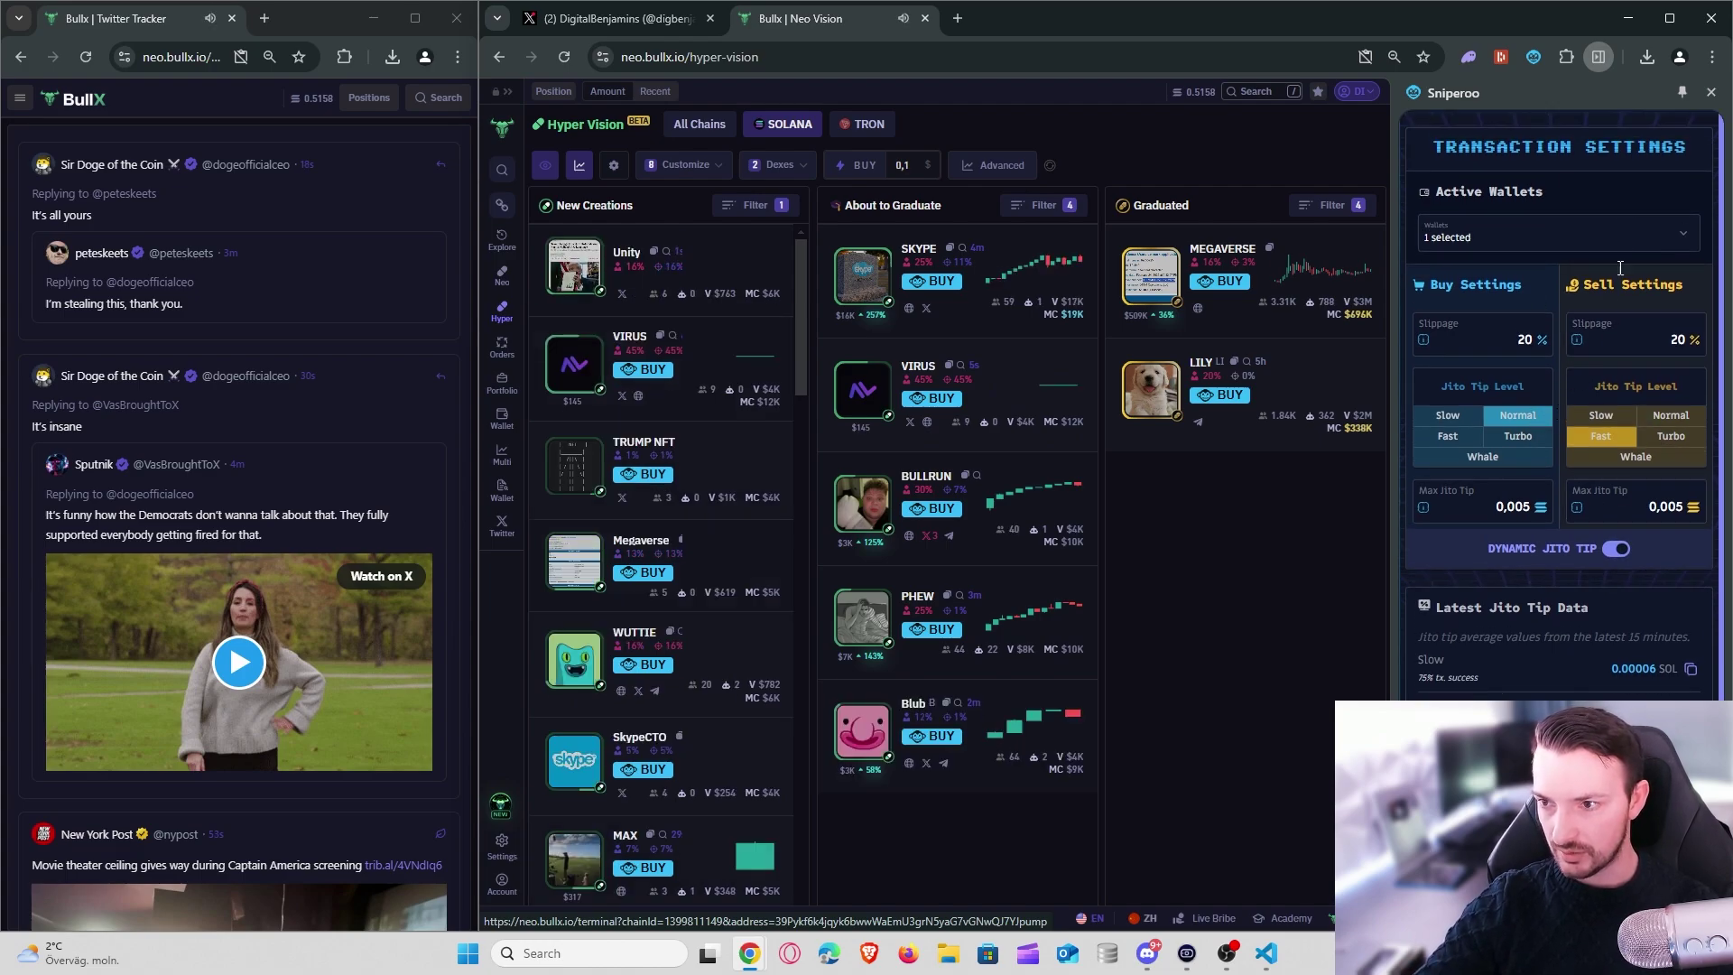
{"action": "scroll", "coordinate": [1512, 527], "scroll_direction": "down", "scroll_amount": 1}
{"action": "scroll", "coordinate": [1512, 527], "scroll_direction": "up", "scroll_amount": 1}
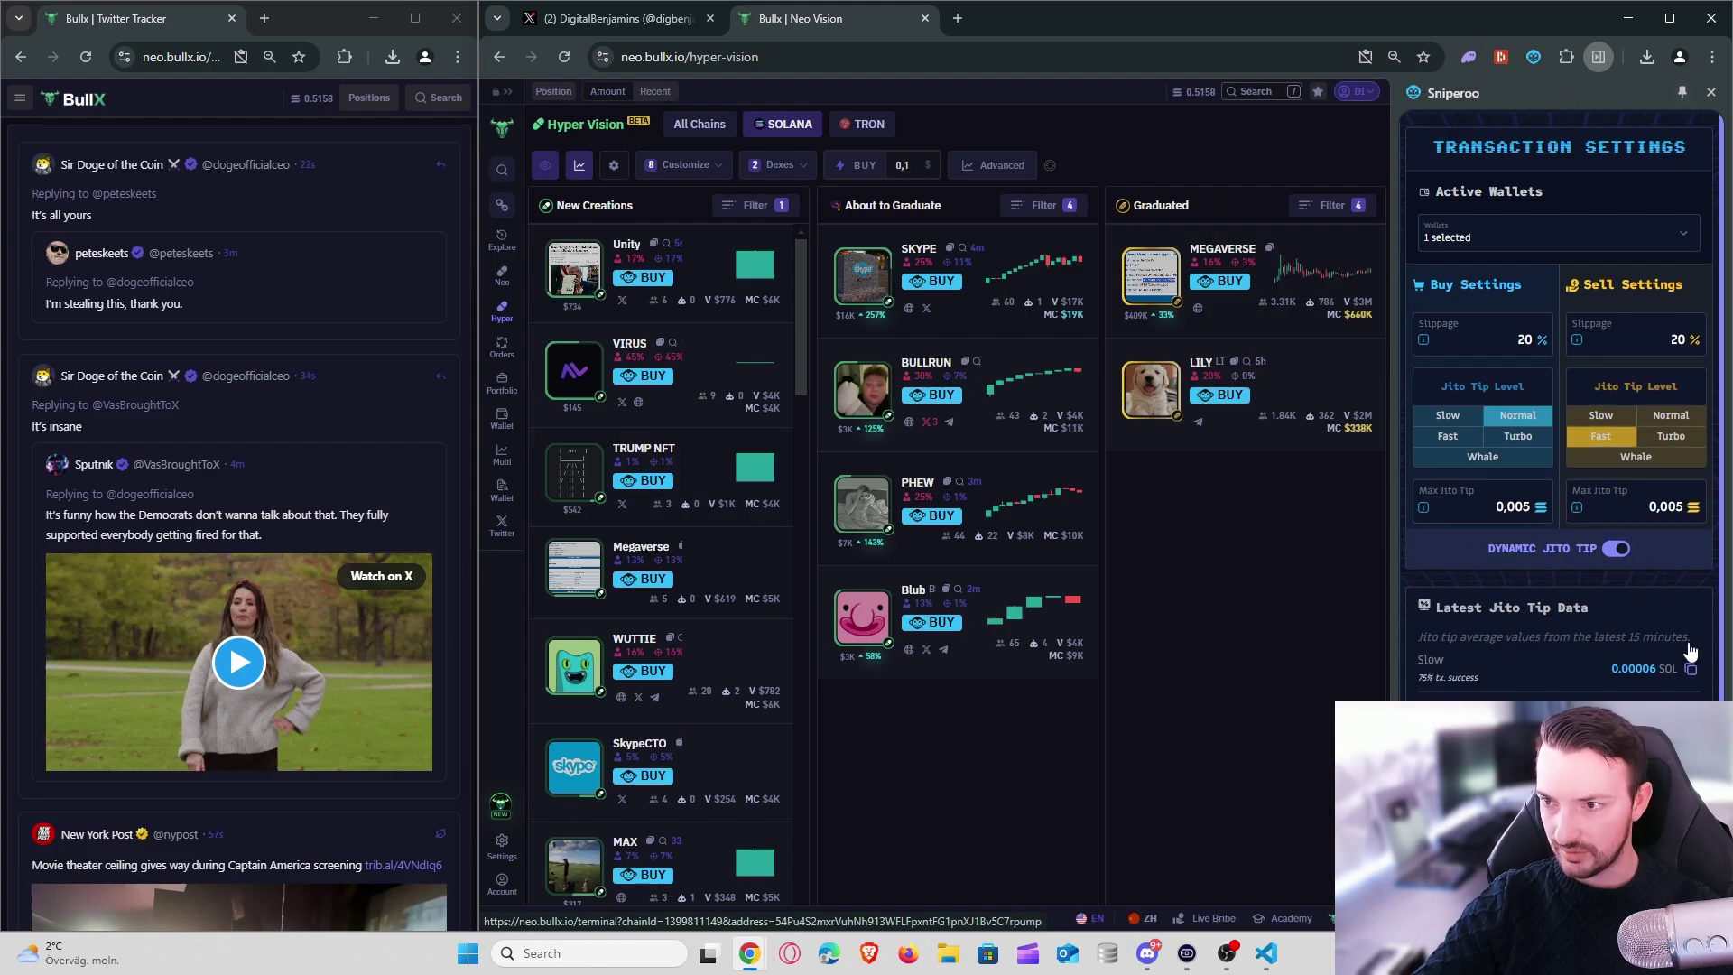
- Close the Sniperoo side panel and reopen it on the Start Trade view
{"action": "left_click", "coordinate": [1710, 93]}
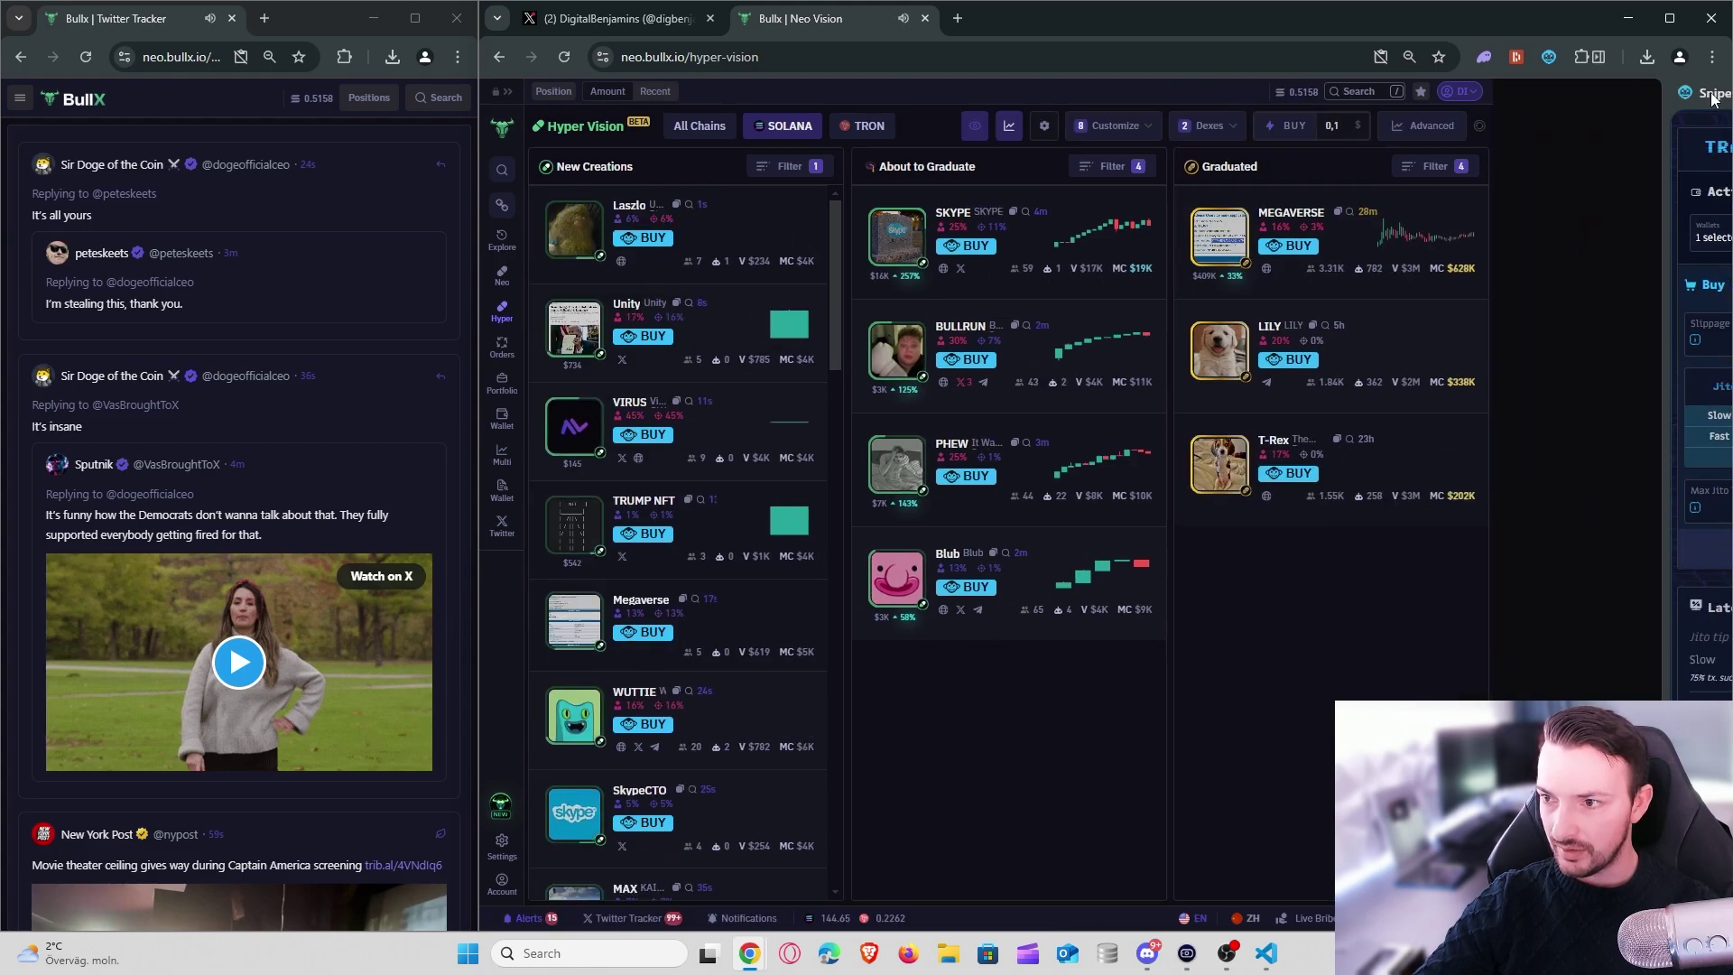
{"action": "left_click", "coordinate": [1567, 58]}
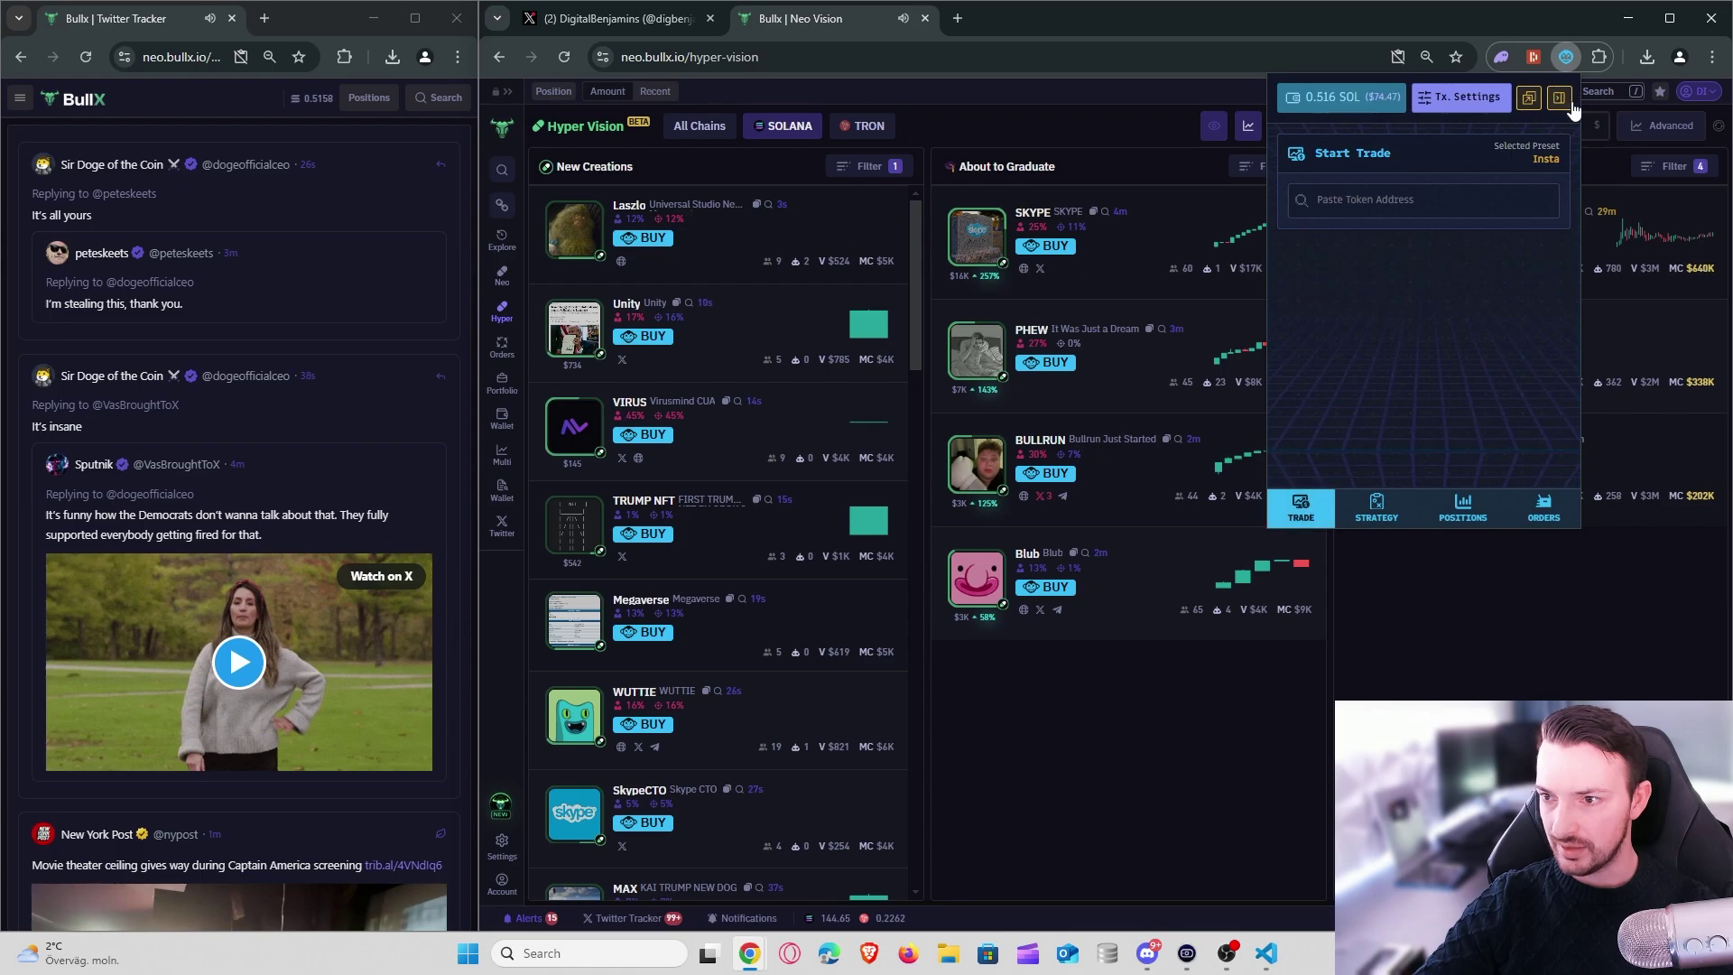
{"action": "left_click", "coordinate": [1558, 113]}
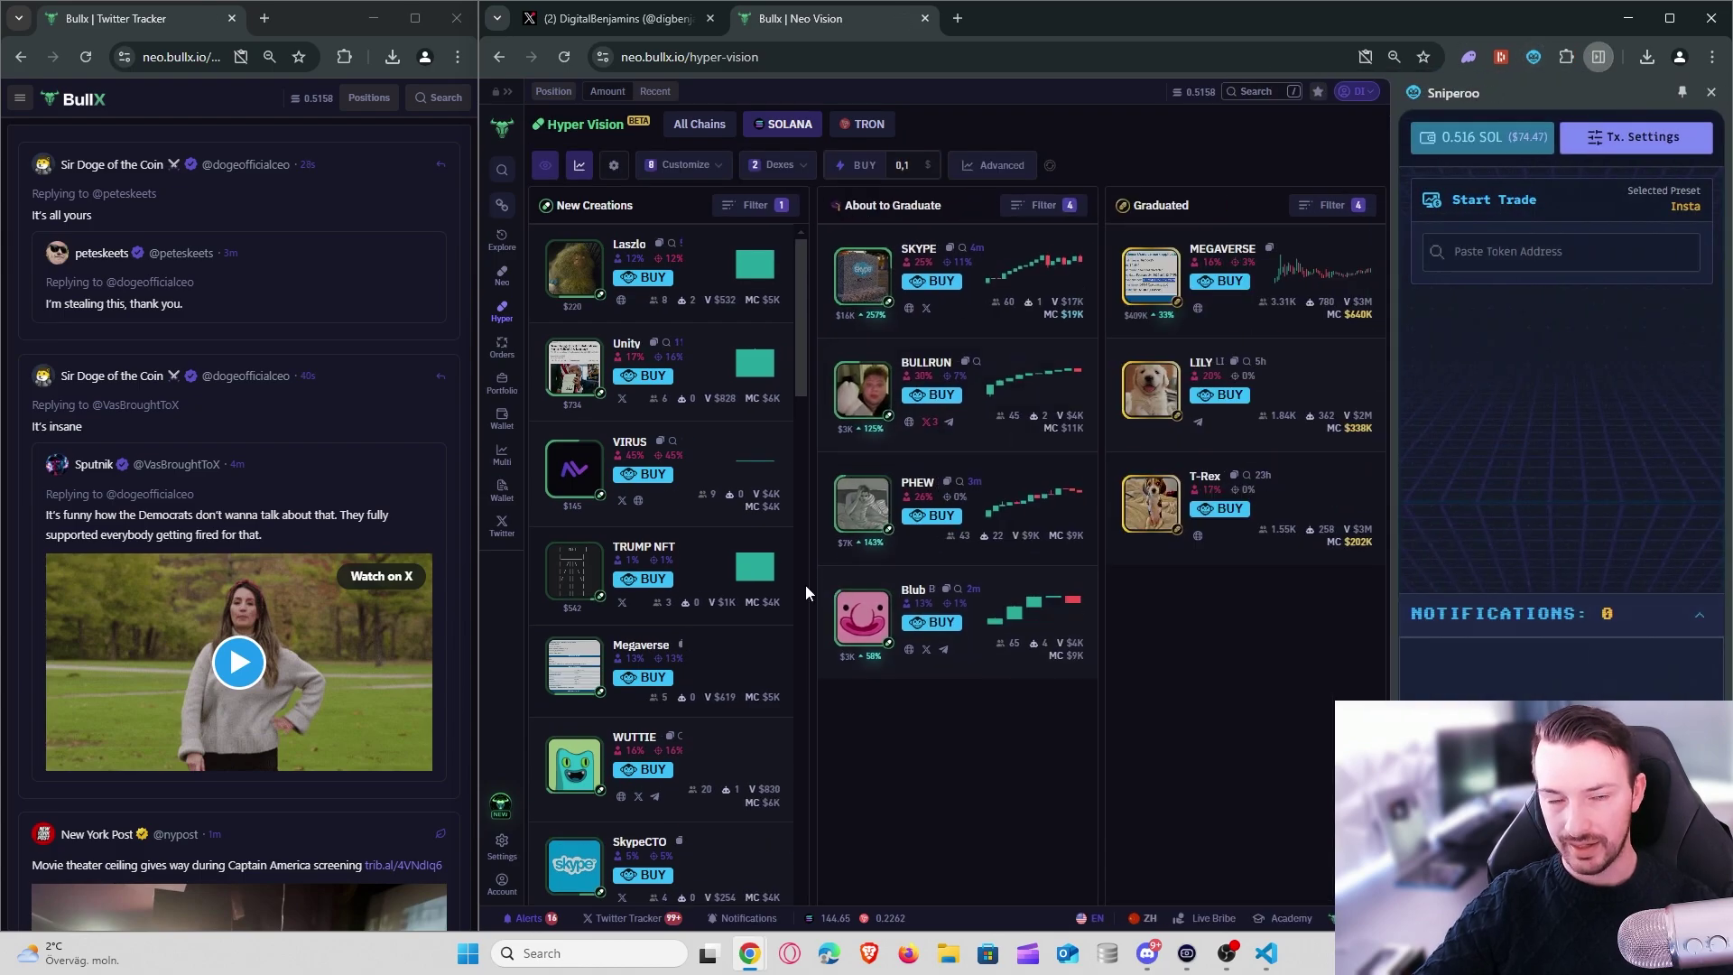
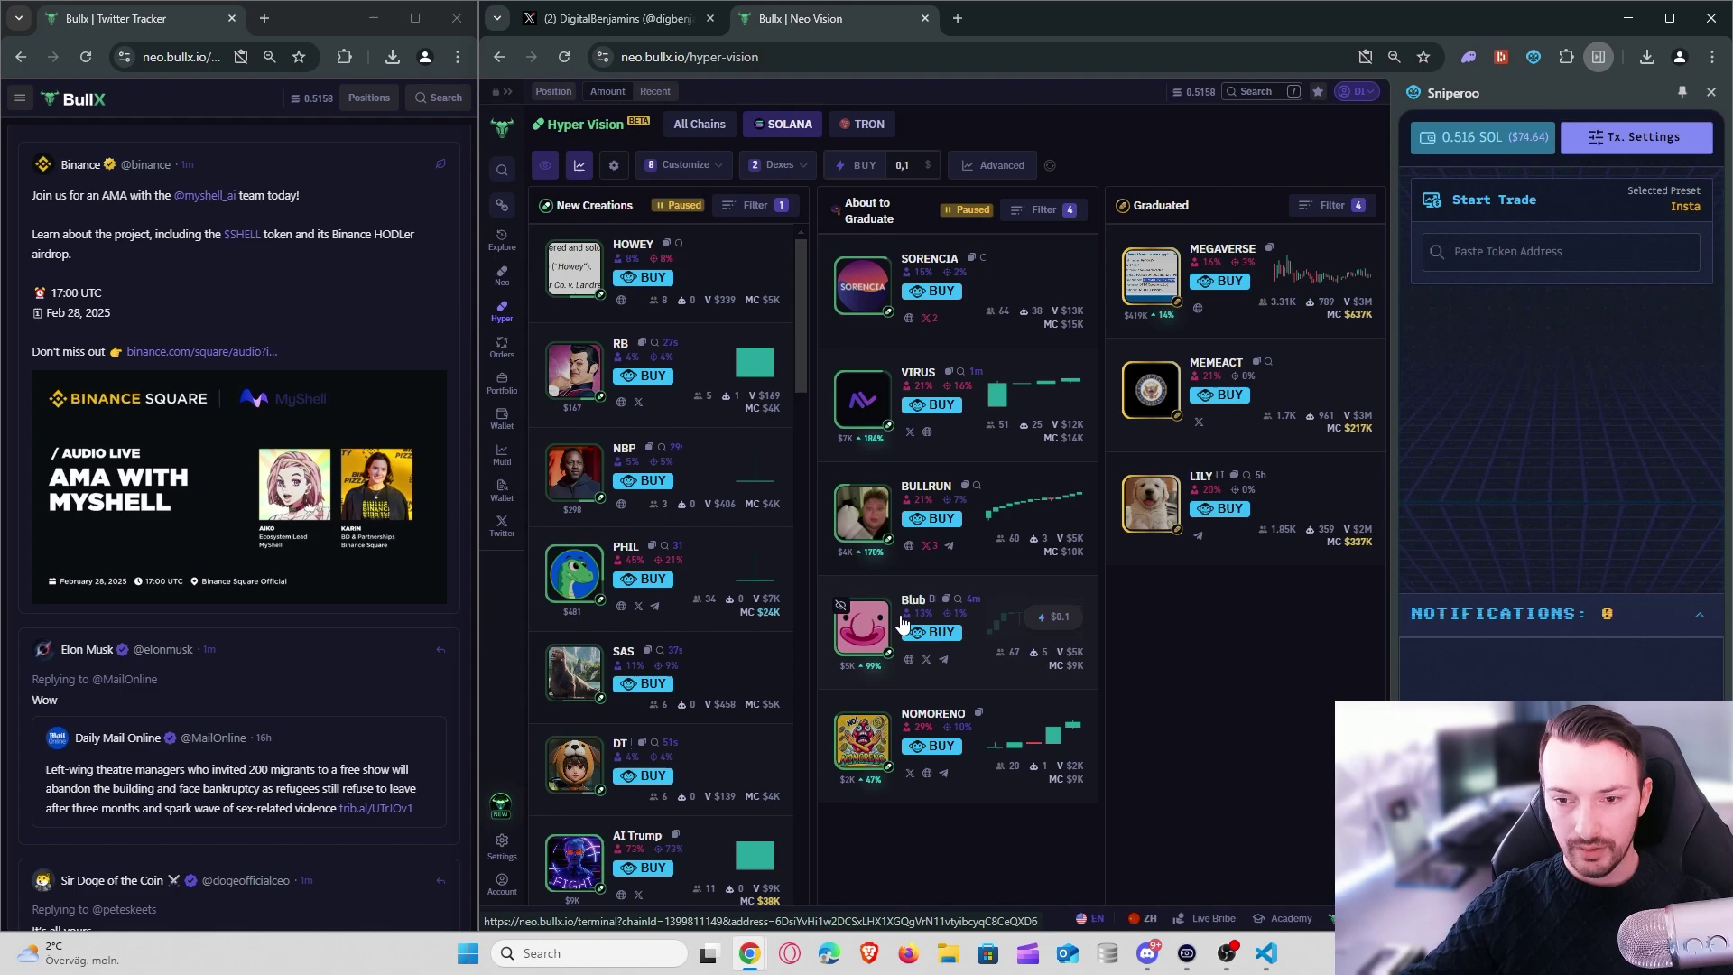
{"action": "mouse_move", "coordinate": [927, 616]}
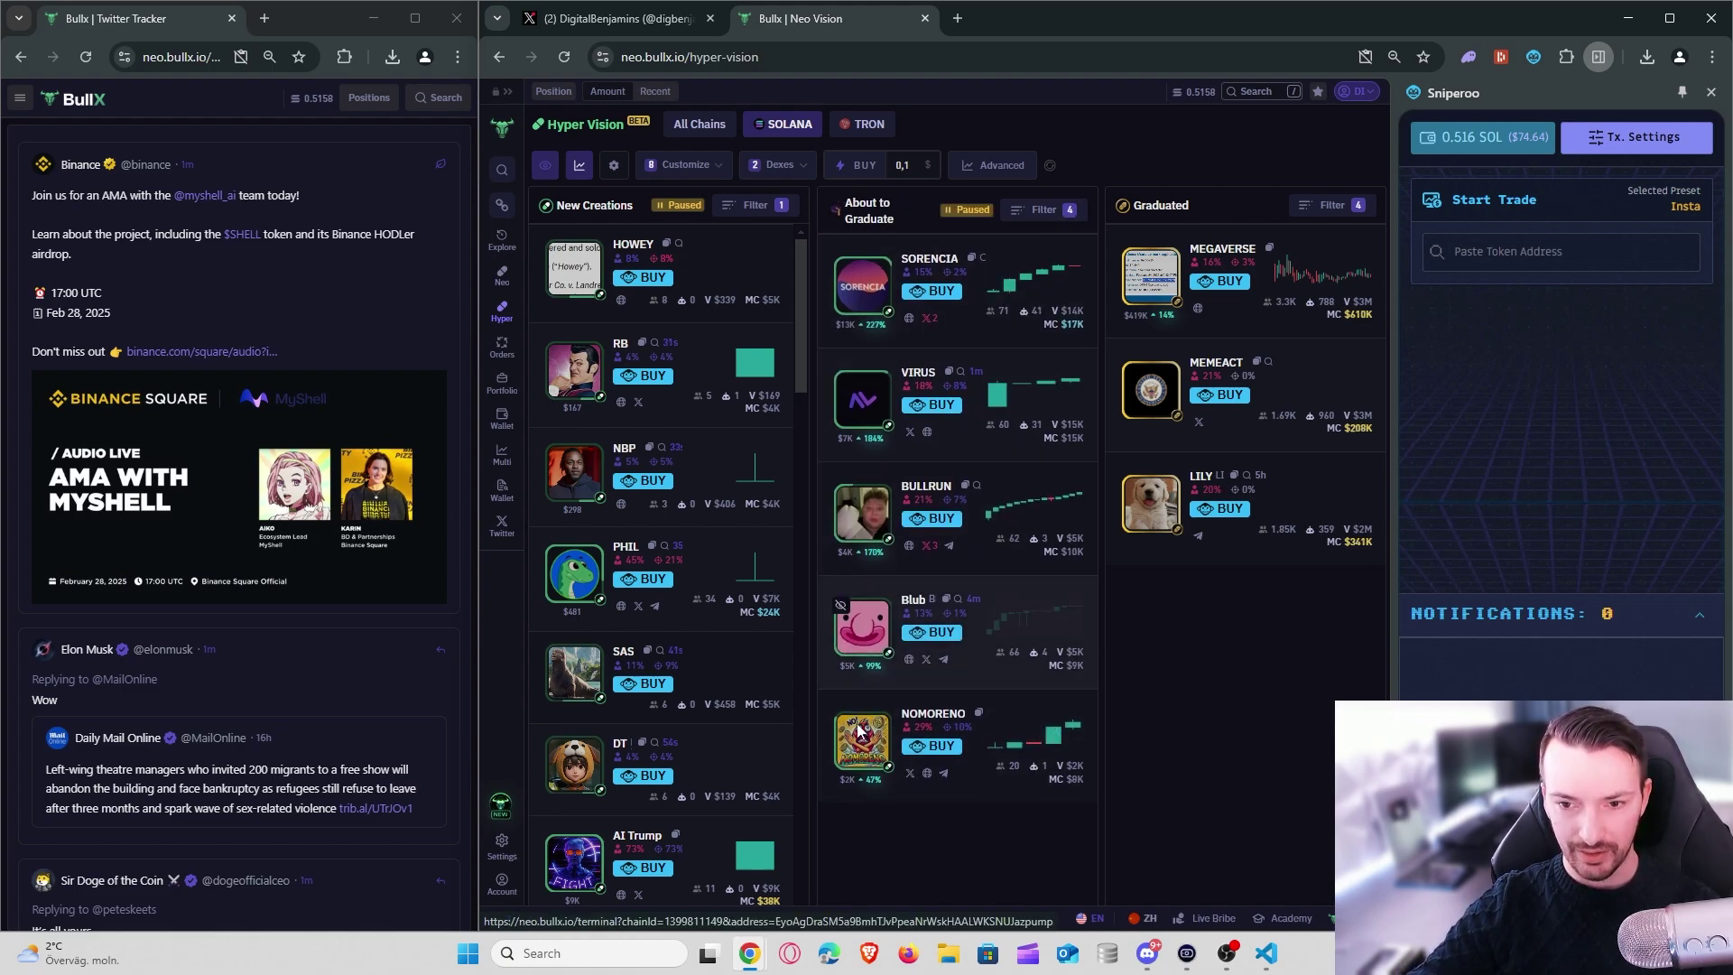
{"action": "mouse_move", "coordinate": [653, 424]}
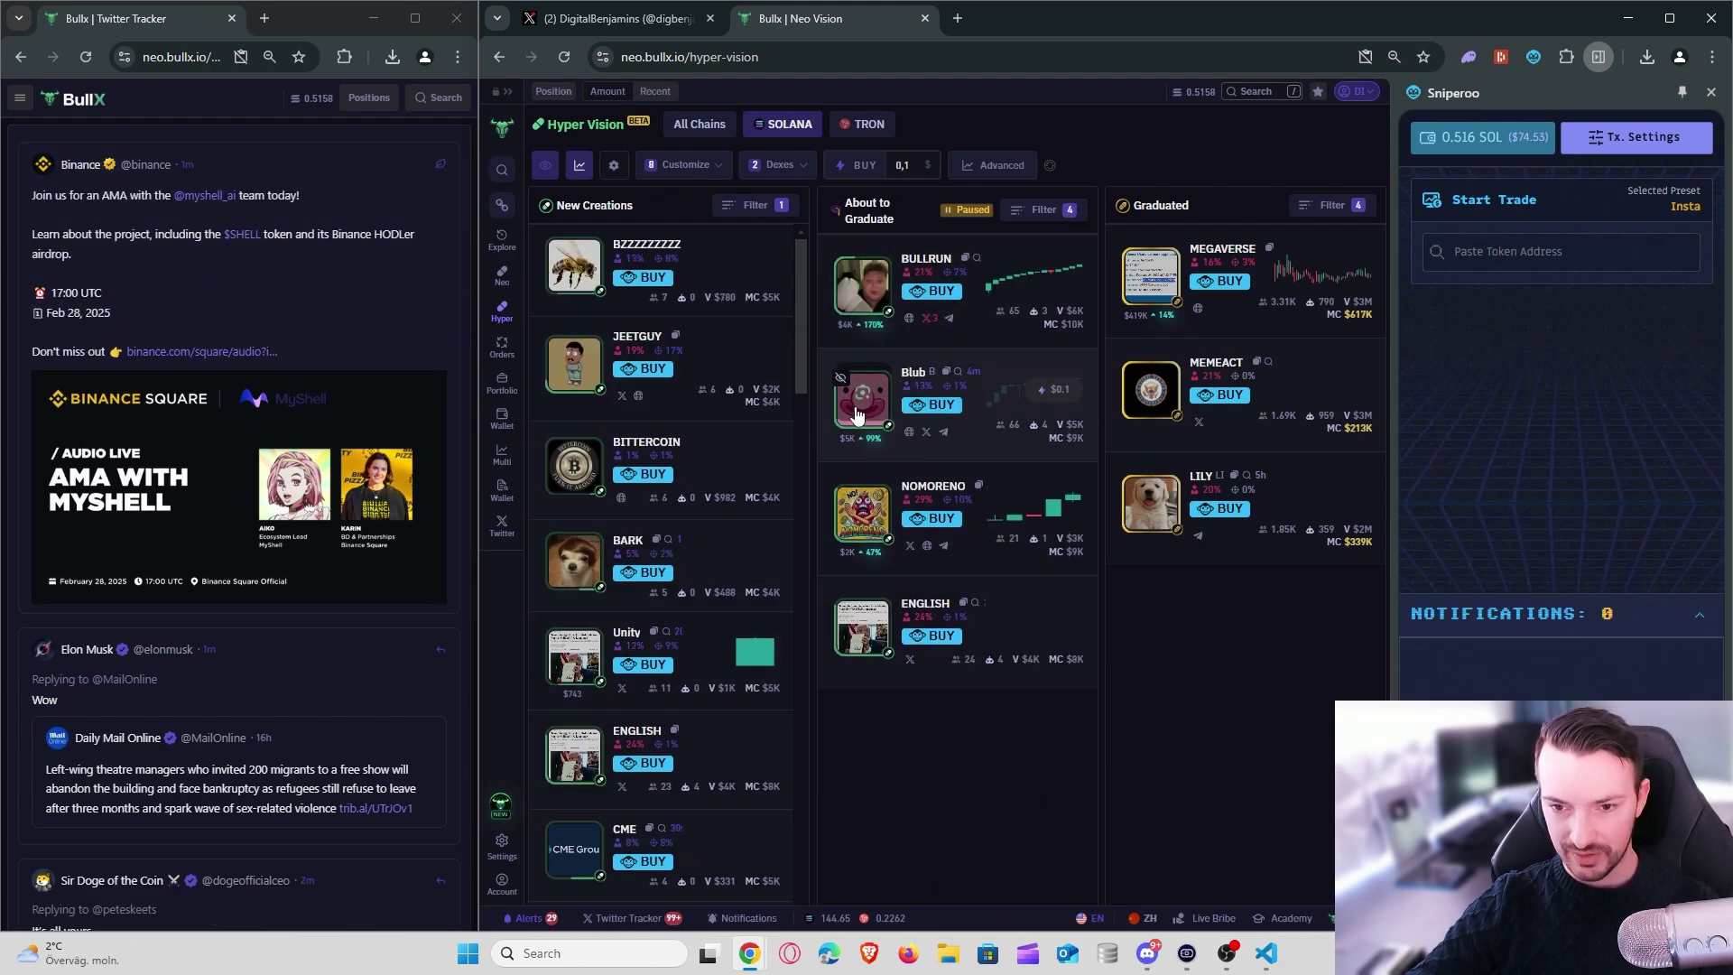
- Open the Blub token's trading page in a new tab to view its chart and holder data, and close that tab
{"action": "middle_click", "coordinate": [1007, 375]}
{"action": "left_click", "coordinate": [1042, 23]}
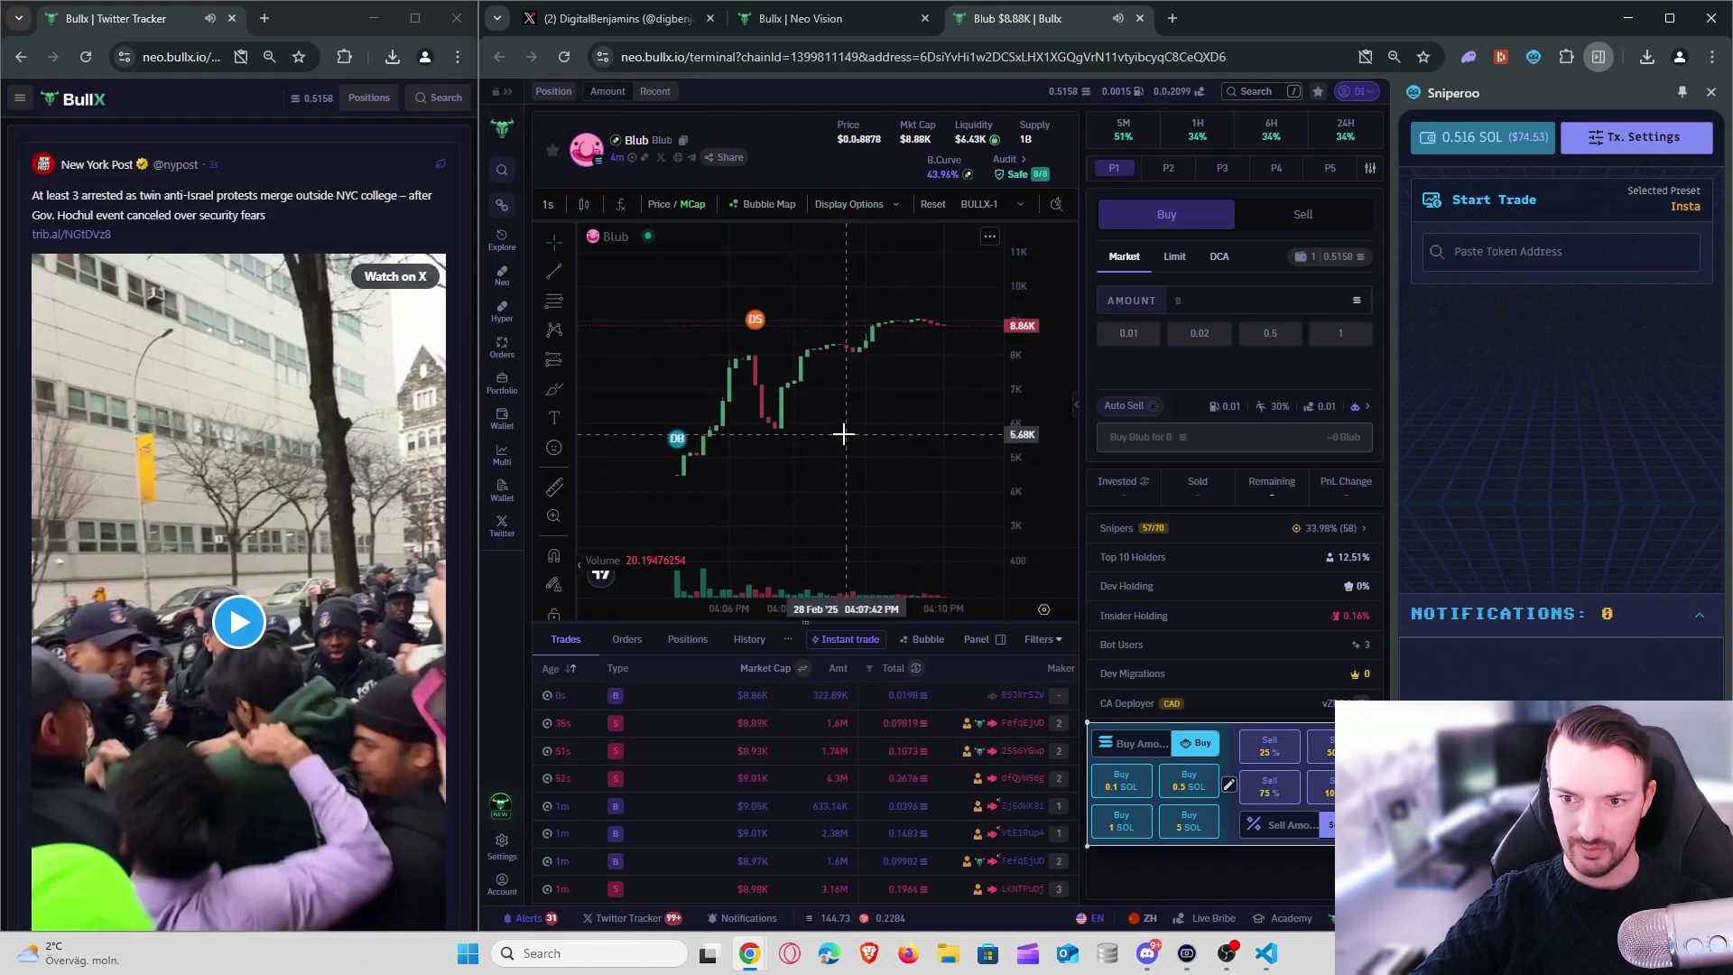
{"action": "left_click", "coordinate": [1141, 18]}
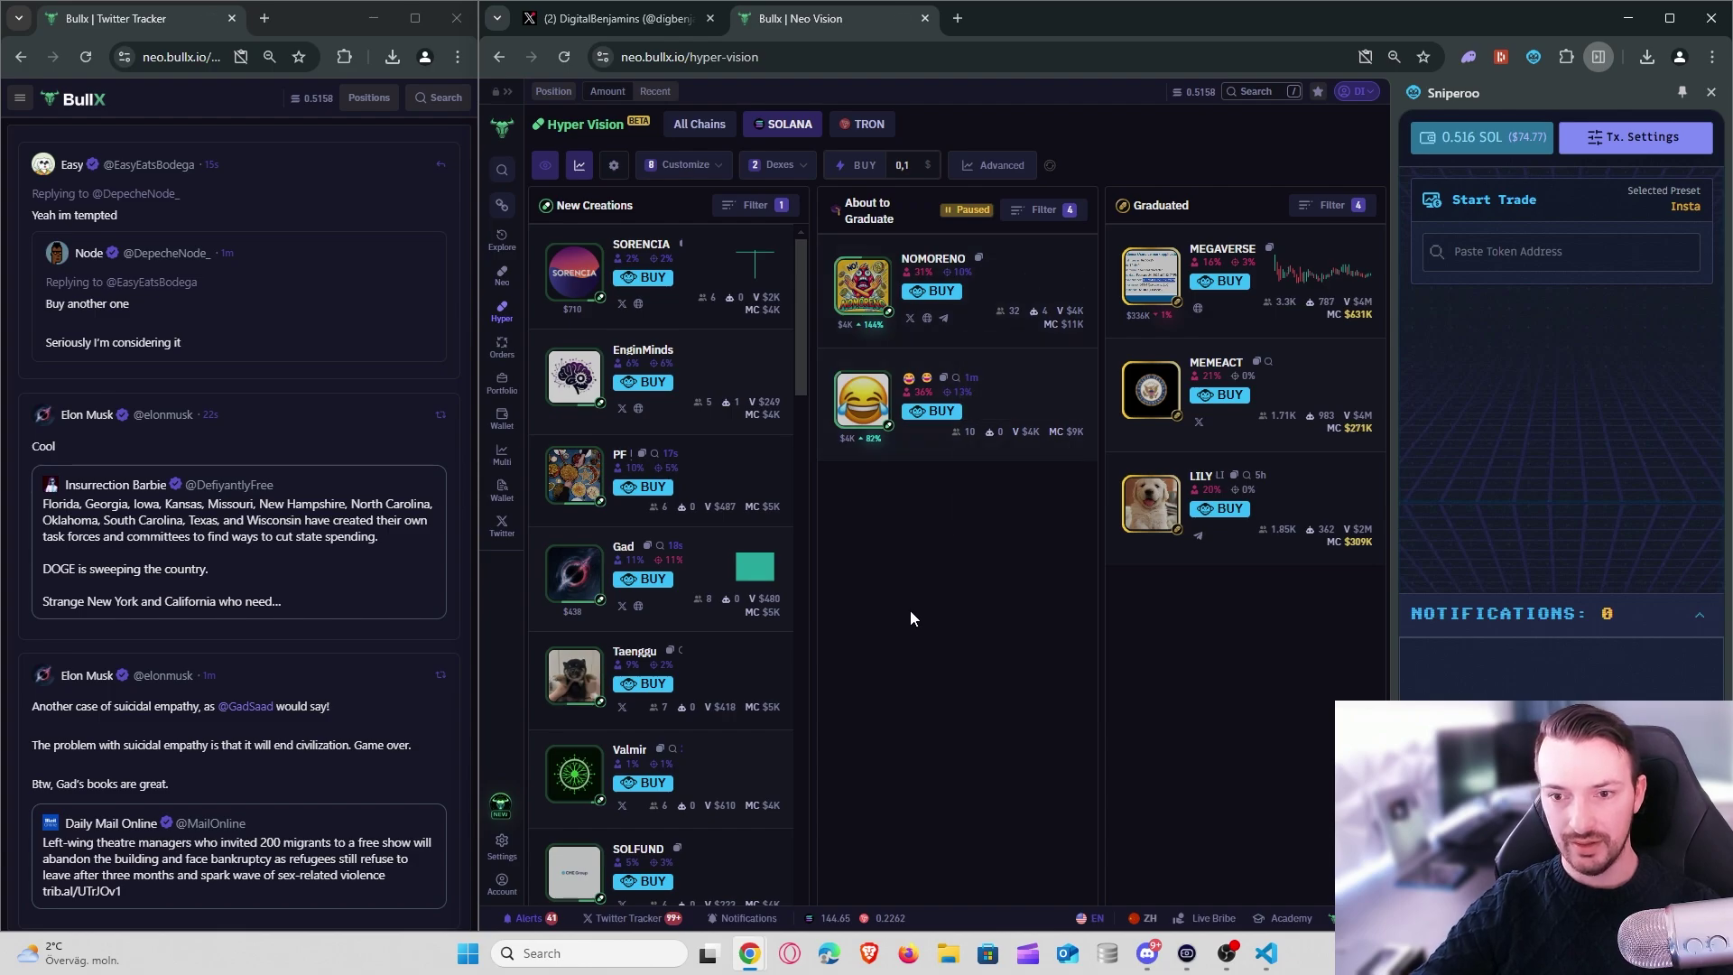
- Open the NOMORENO token's trading page from Hyper Vision and buy 0.1 SOL of it with Sniperoo's quick-buy overlay
{"action": "left_click", "coordinate": [982, 289]}
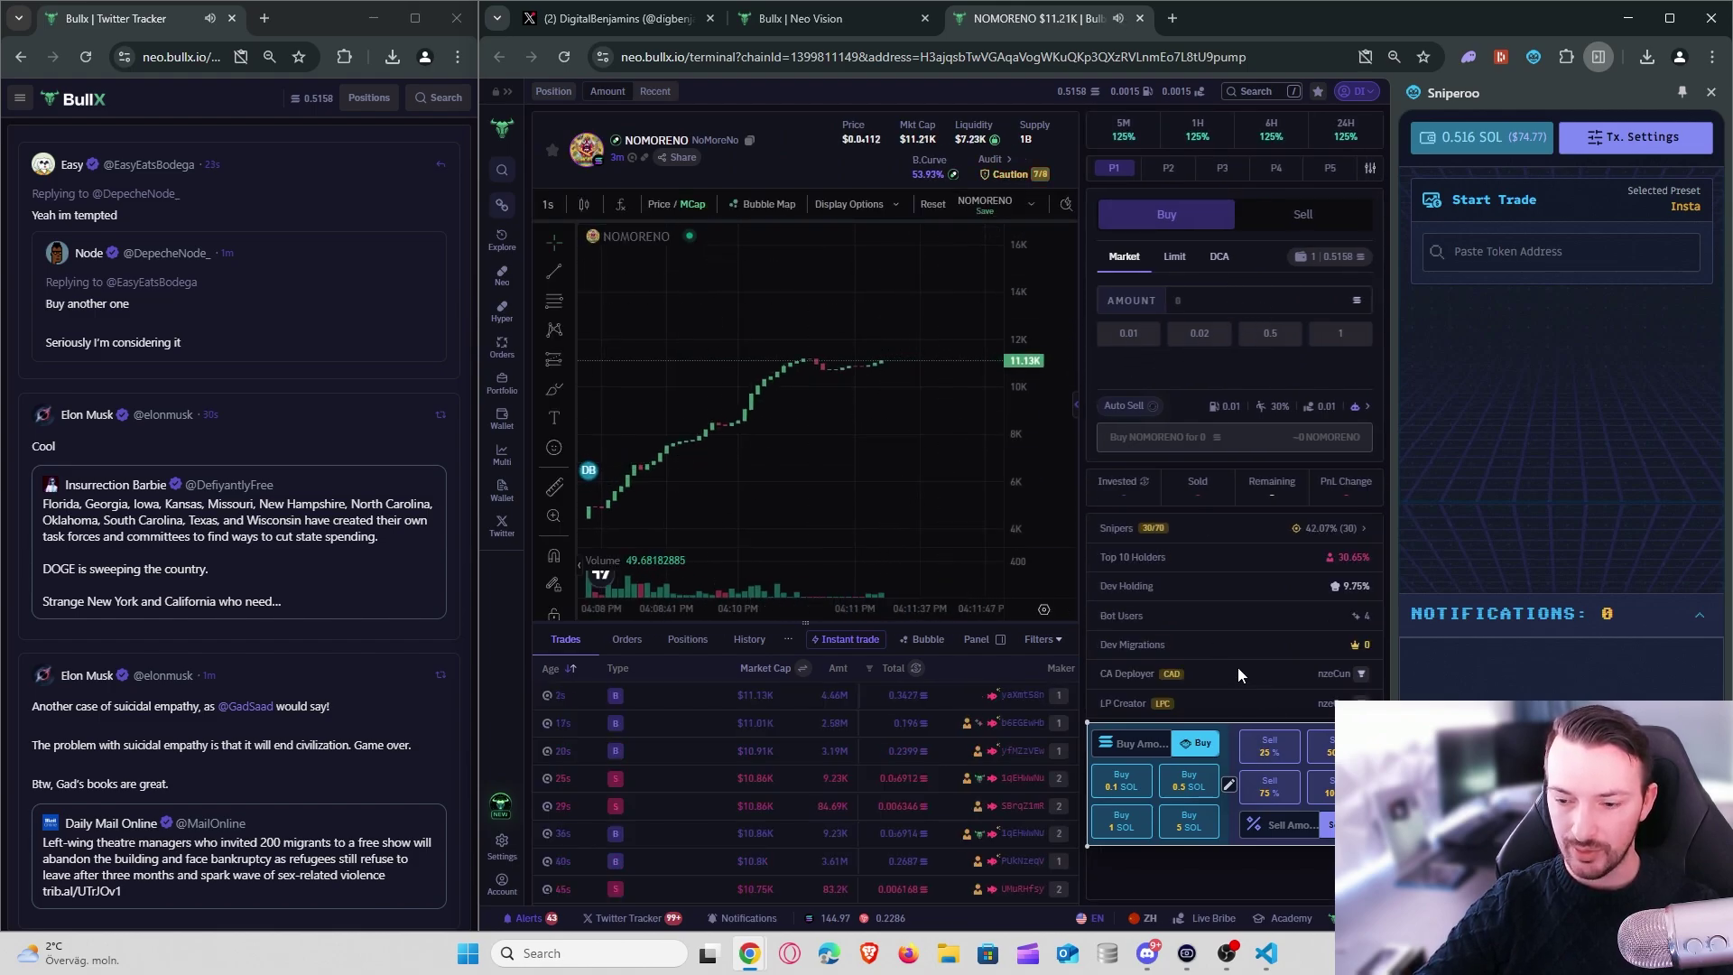
{"action": "left_click", "coordinate": [1122, 782]}
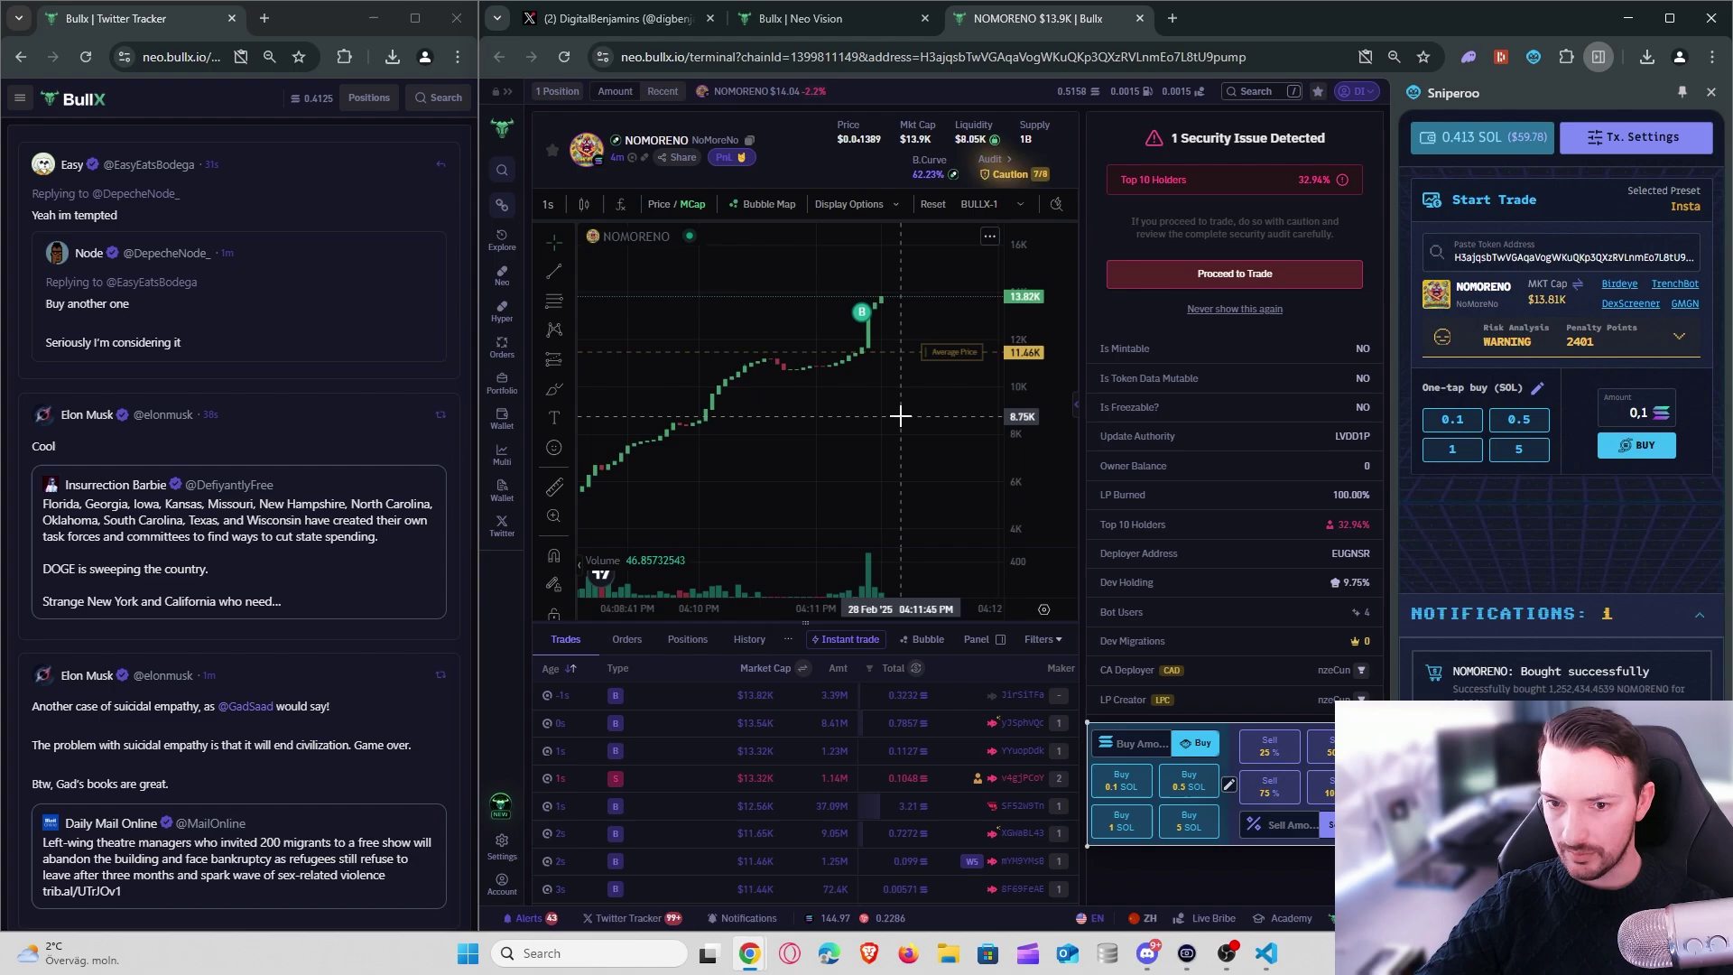
- Examine NOMORENO's price action on the chart from launch through the buy marker
{"action": "left_click_drag", "start_coordinate": [998, 456], "coordinate": [856, 444]}
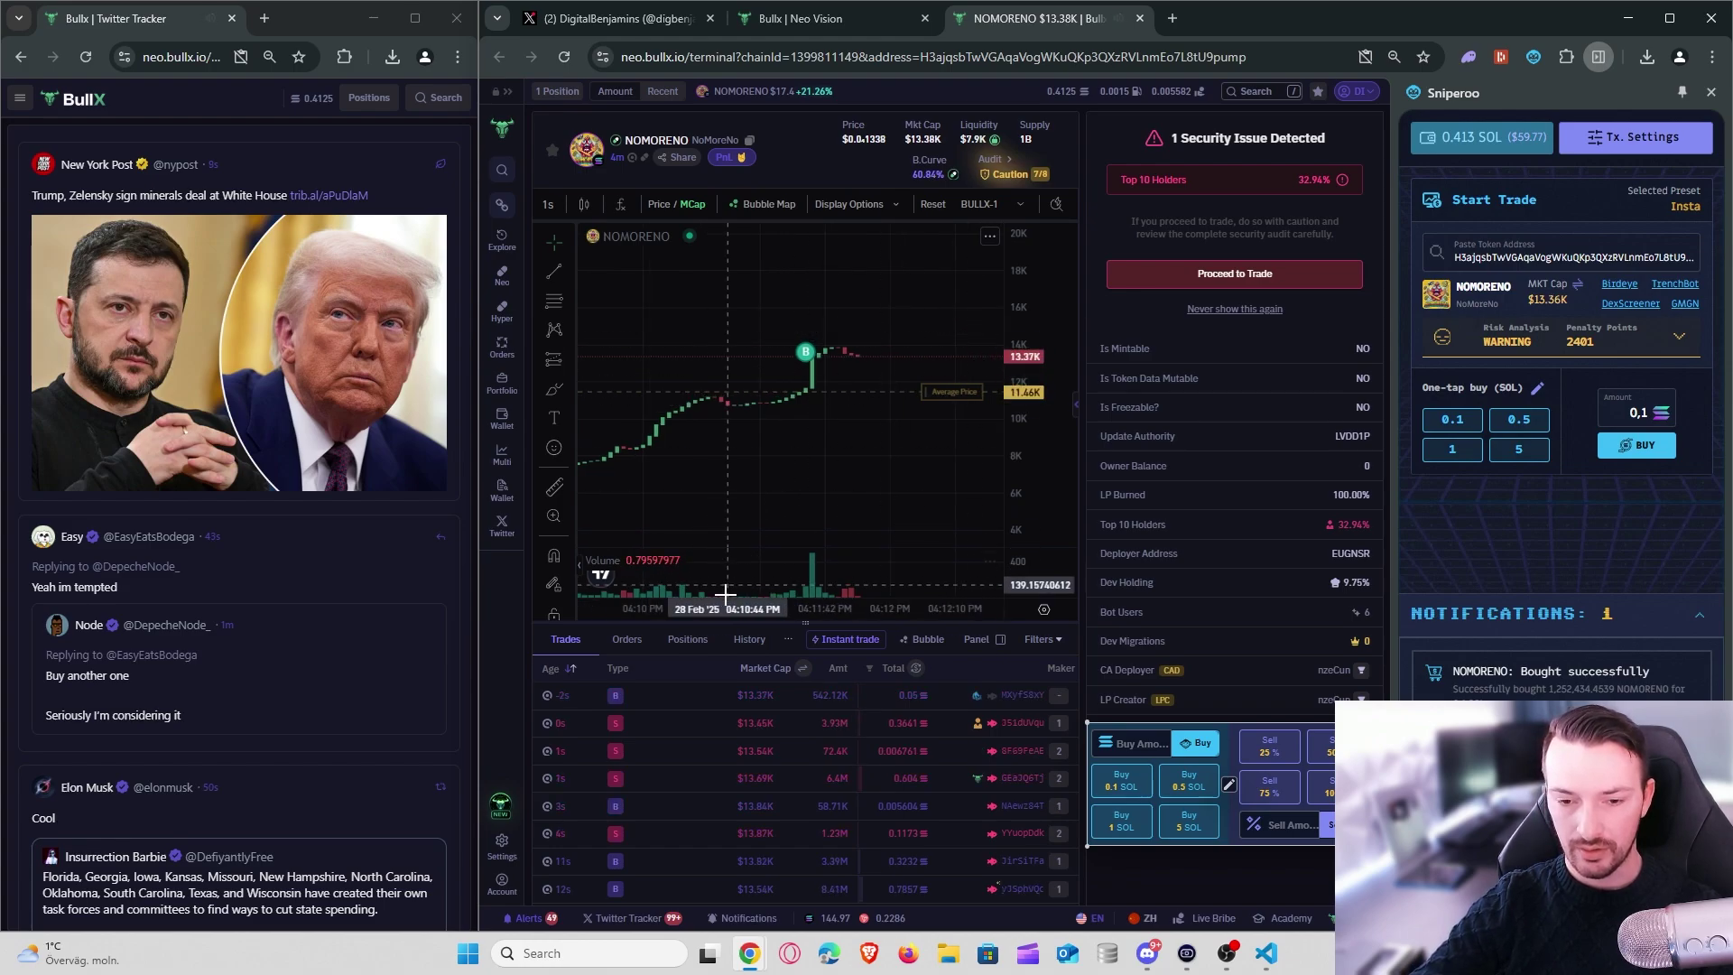
{"action": "scroll", "coordinate": [689, 615], "scroll_direction": "down", "scroll_amount": 3}
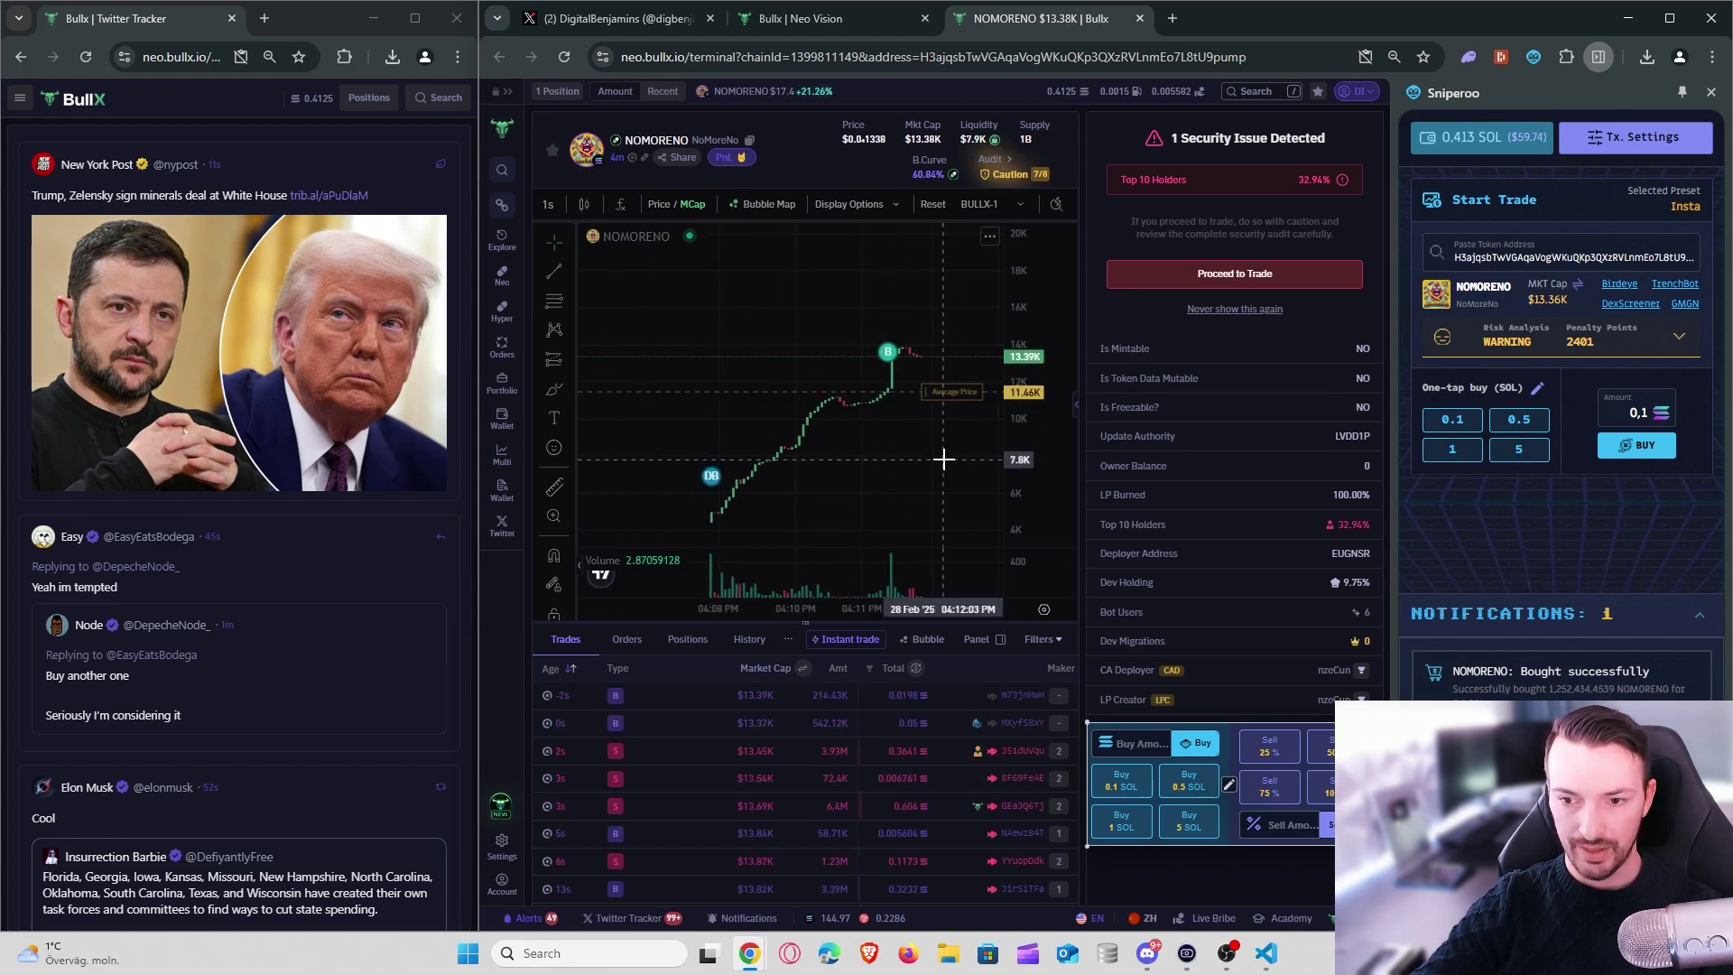
{"action": "left_click_drag", "start_coordinate": [937, 442], "coordinate": [833, 478]}
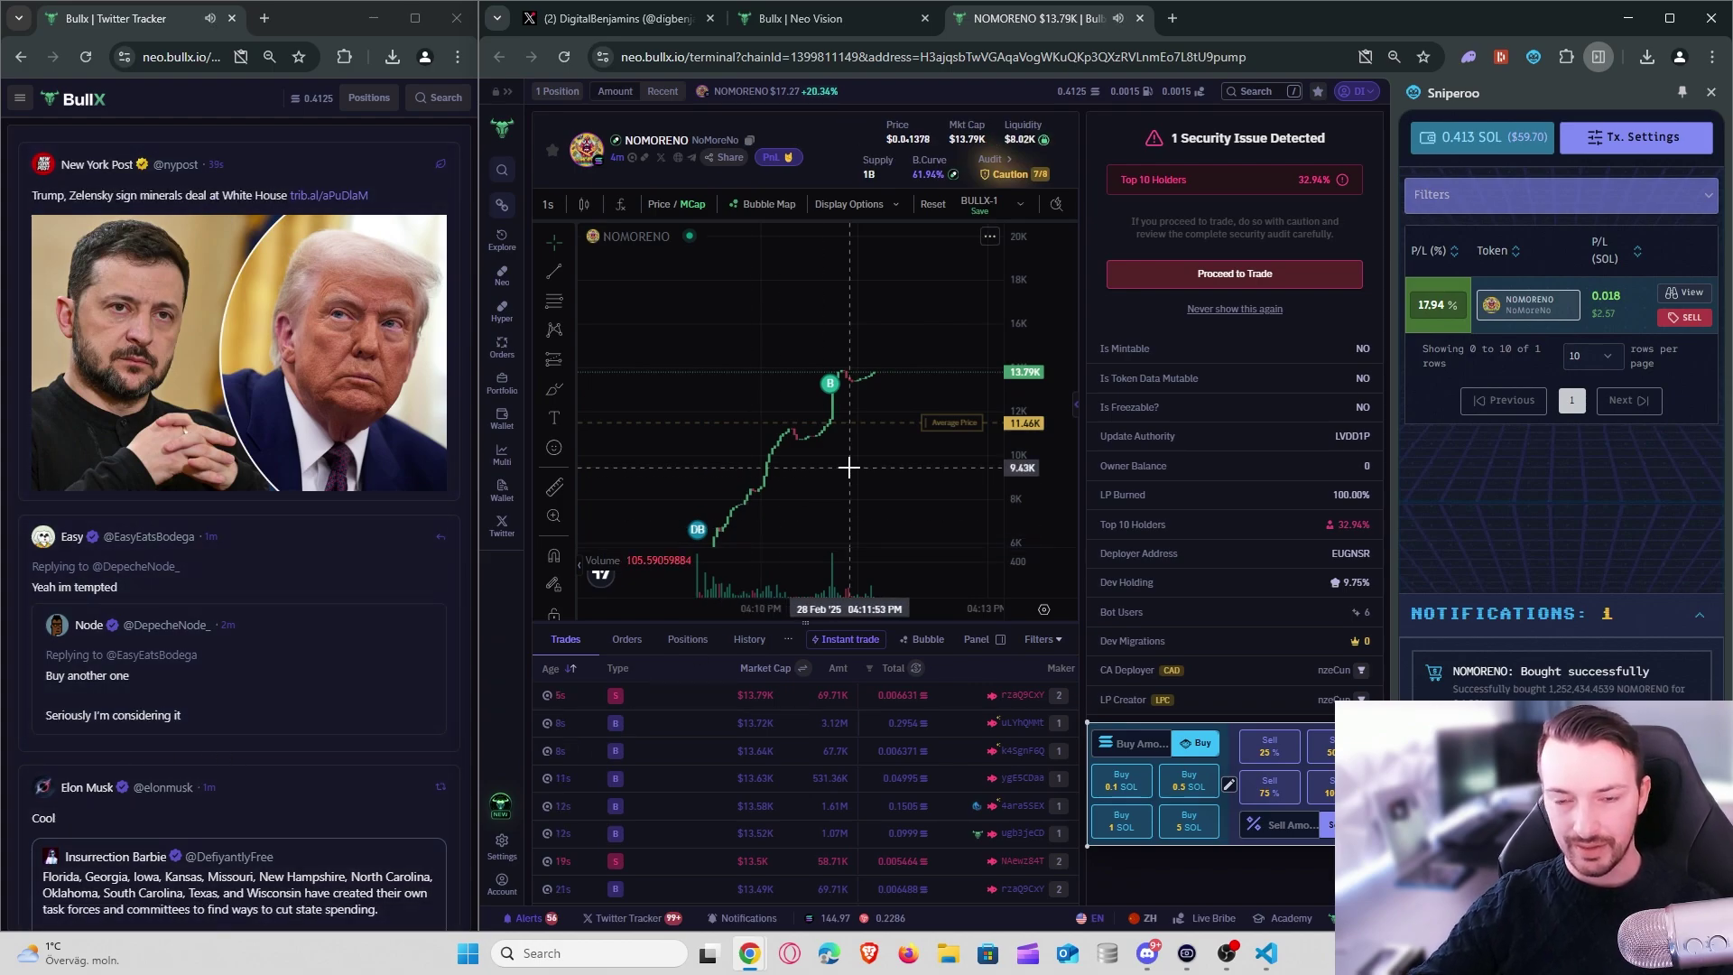
- Check the Hyper Vision columns, return to the NOMORENO page, and review the wallet alerts list before closing it
{"action": "left_click", "coordinate": [845, 20]}
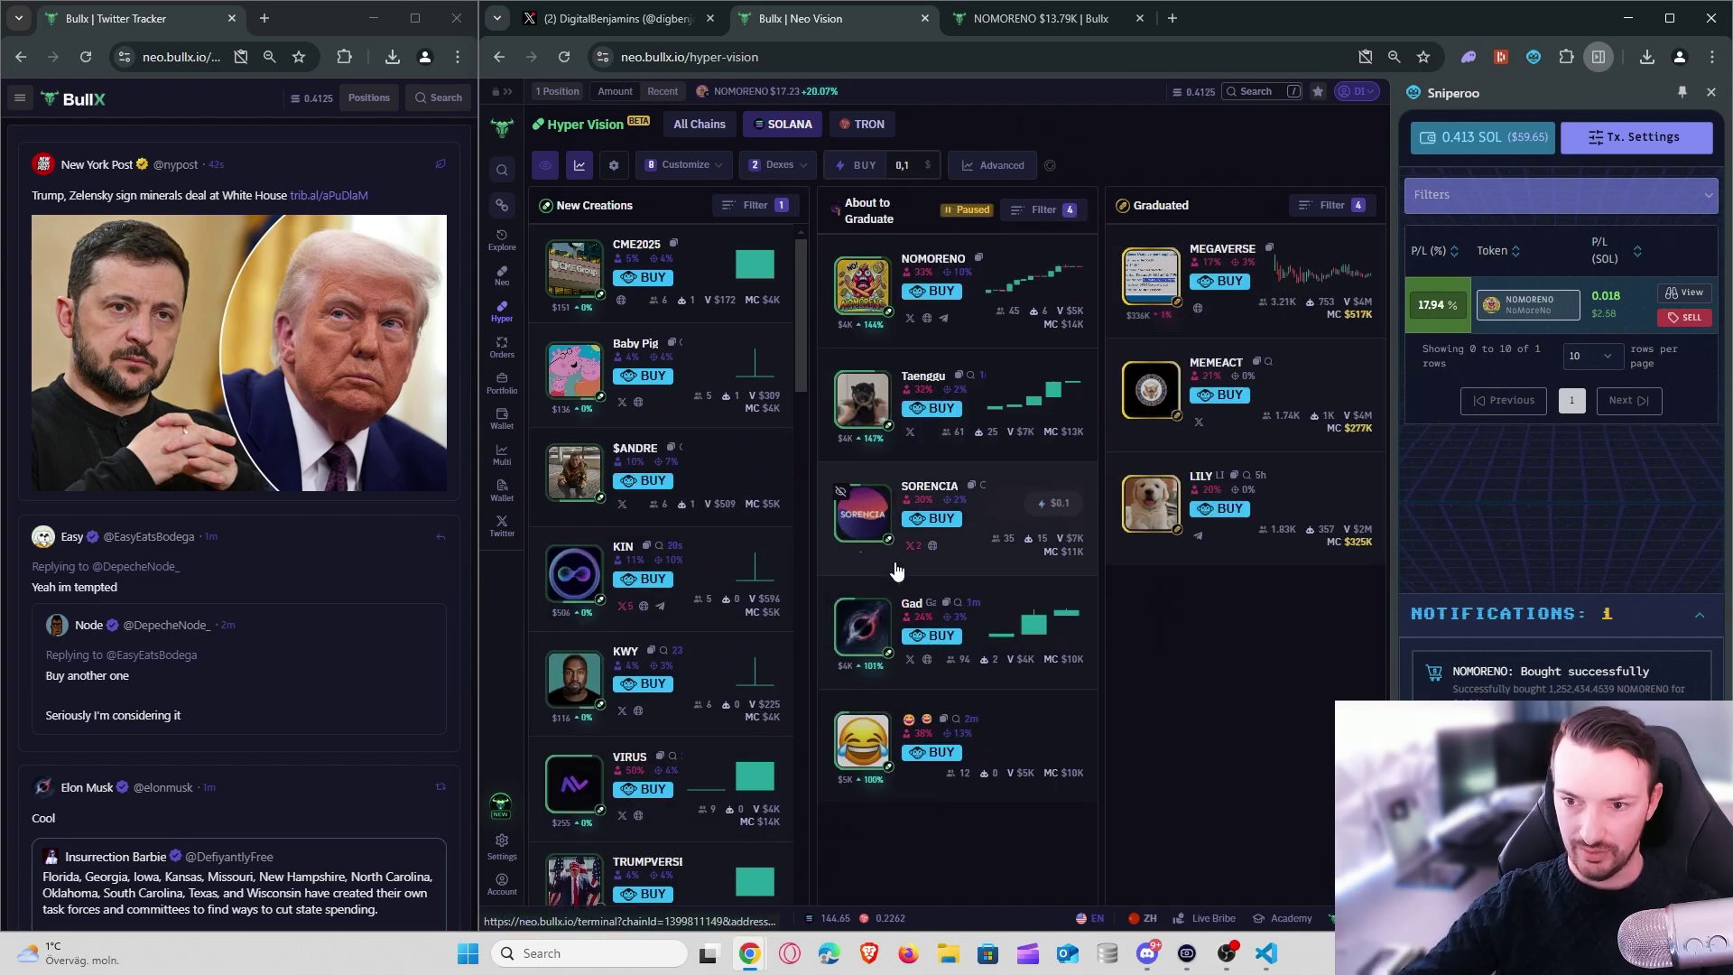
{"action": "left_click", "coordinate": [1047, 19]}
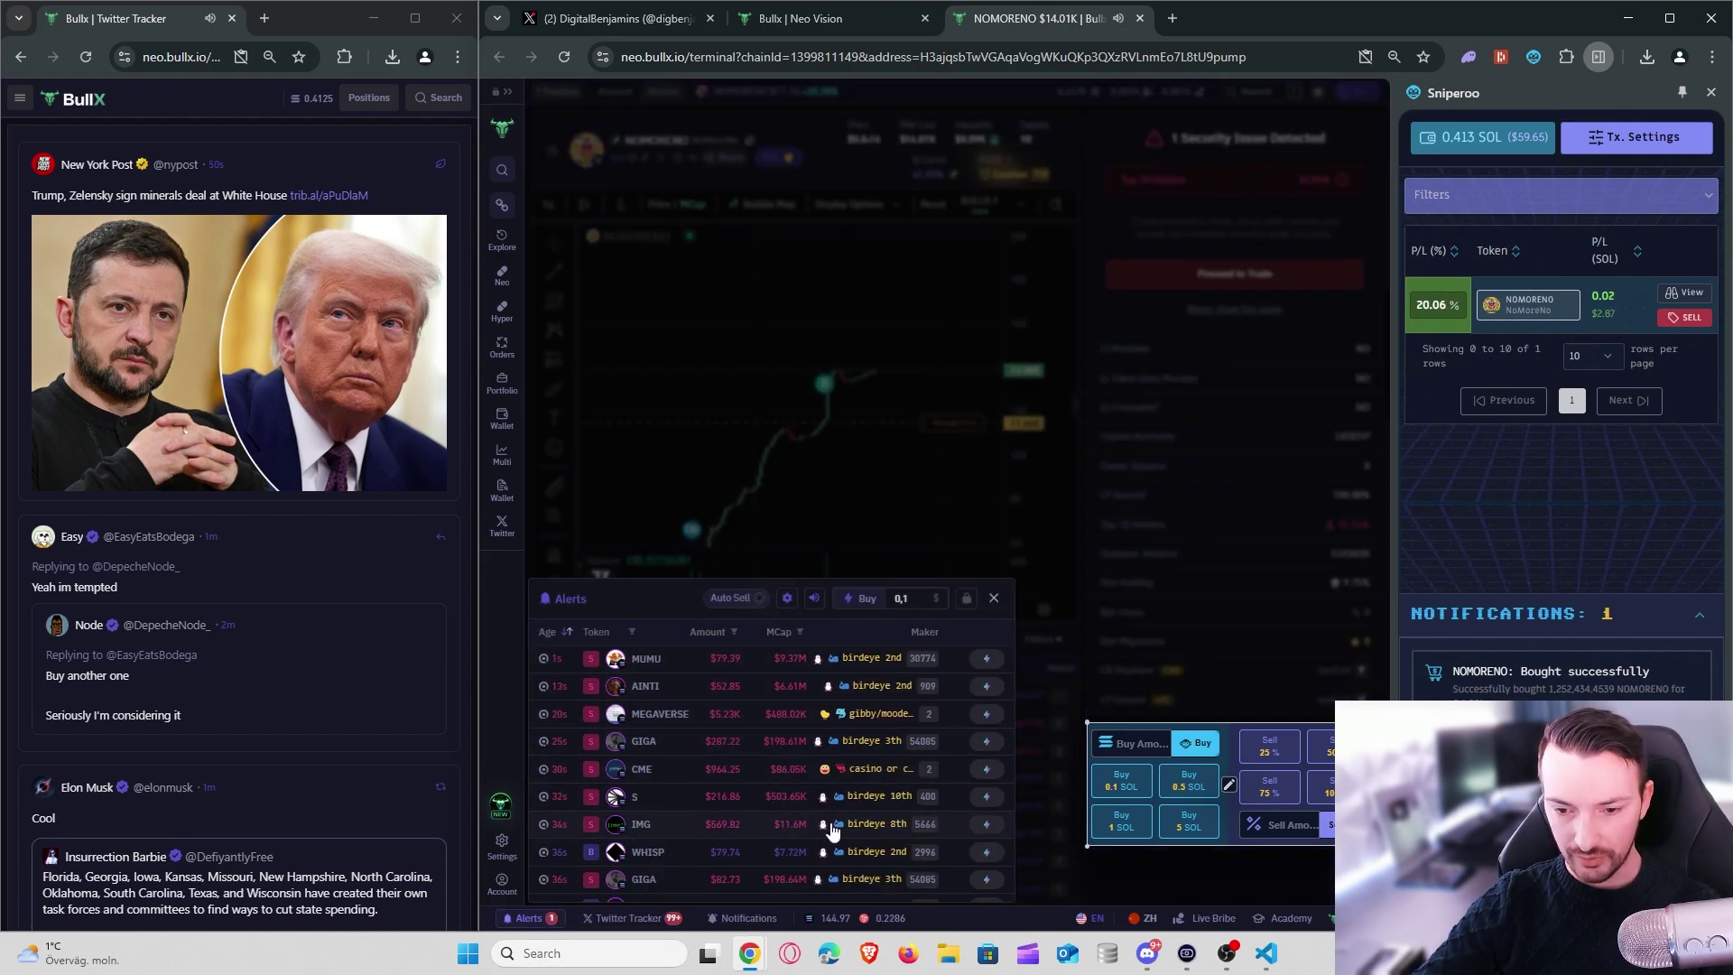
{"action": "right_click", "coordinate": [864, 610]}
{"action": "left_click", "coordinate": [872, 536]}
{"action": "left_click", "coordinate": [872, 483]}
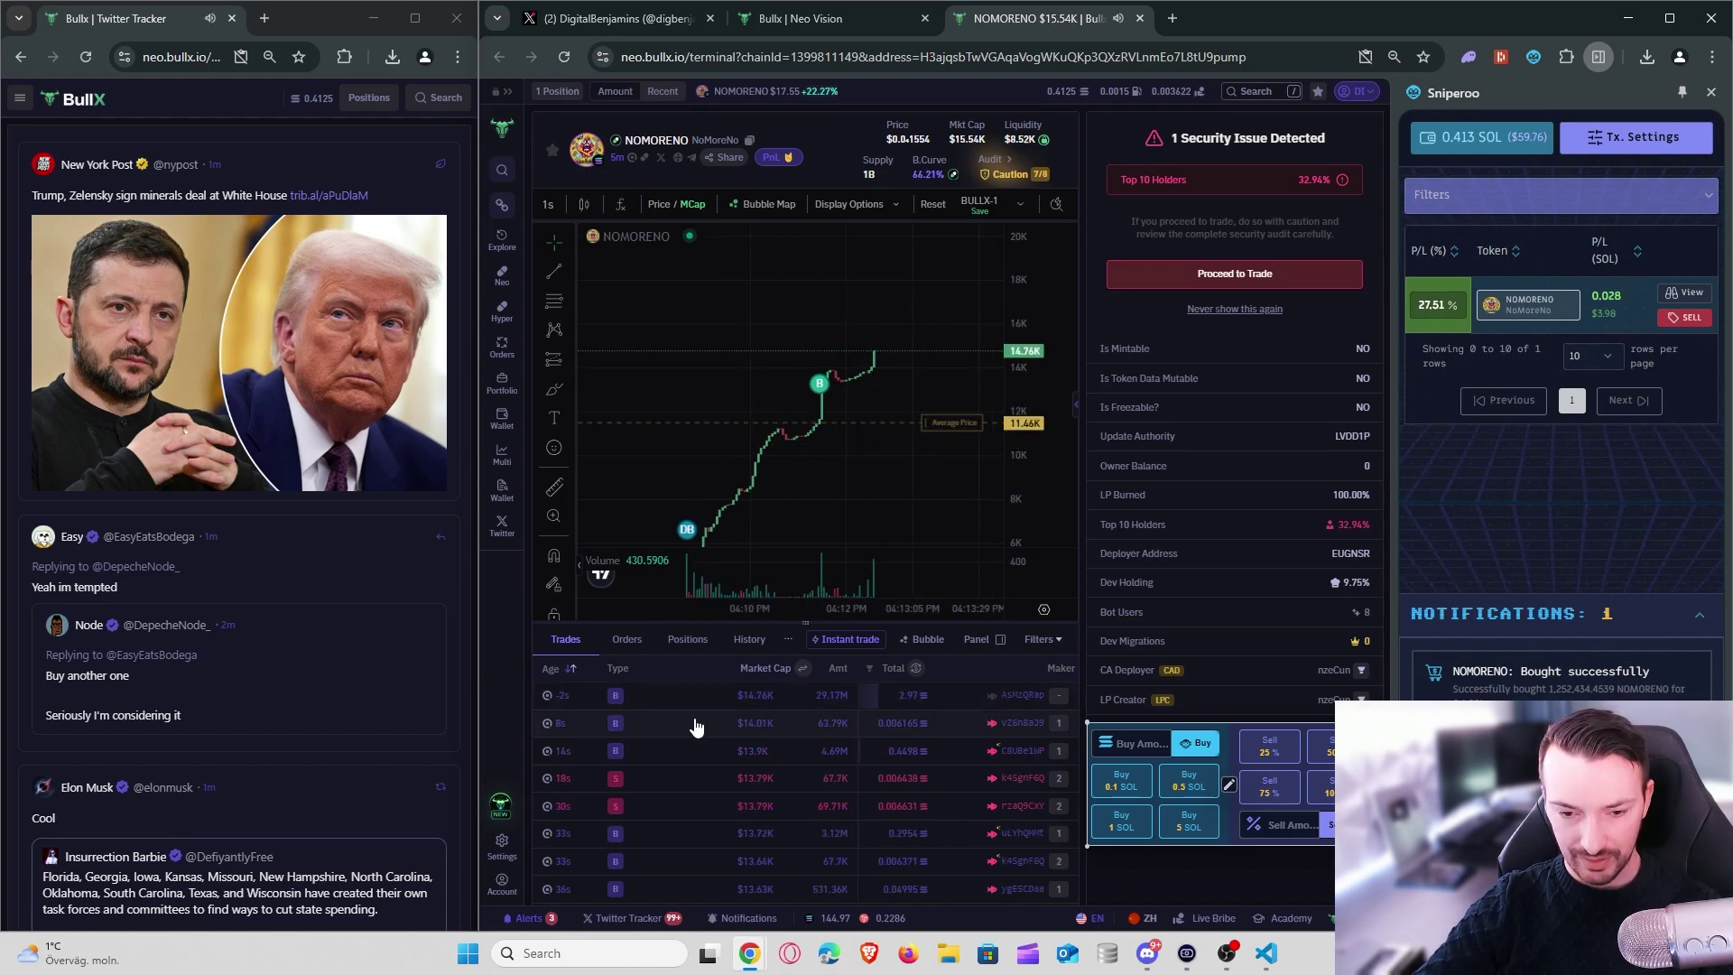
{"action": "left_click", "coordinate": [526, 918]}
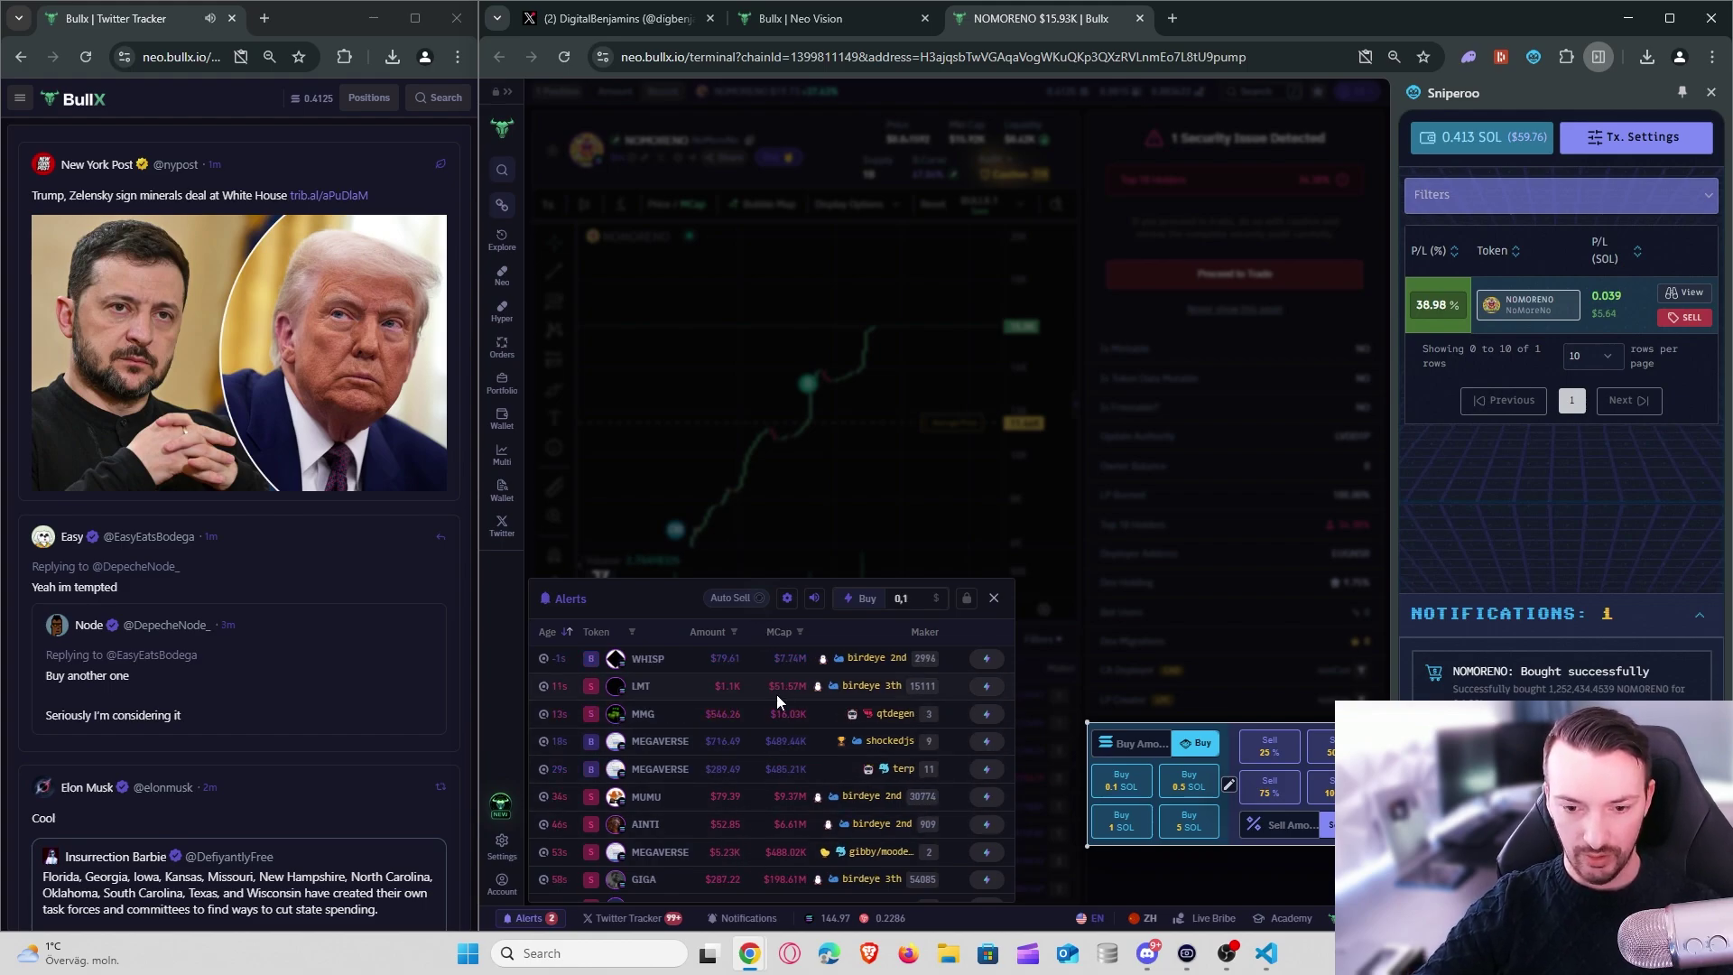
{"action": "left_click", "coordinate": [863, 516]}
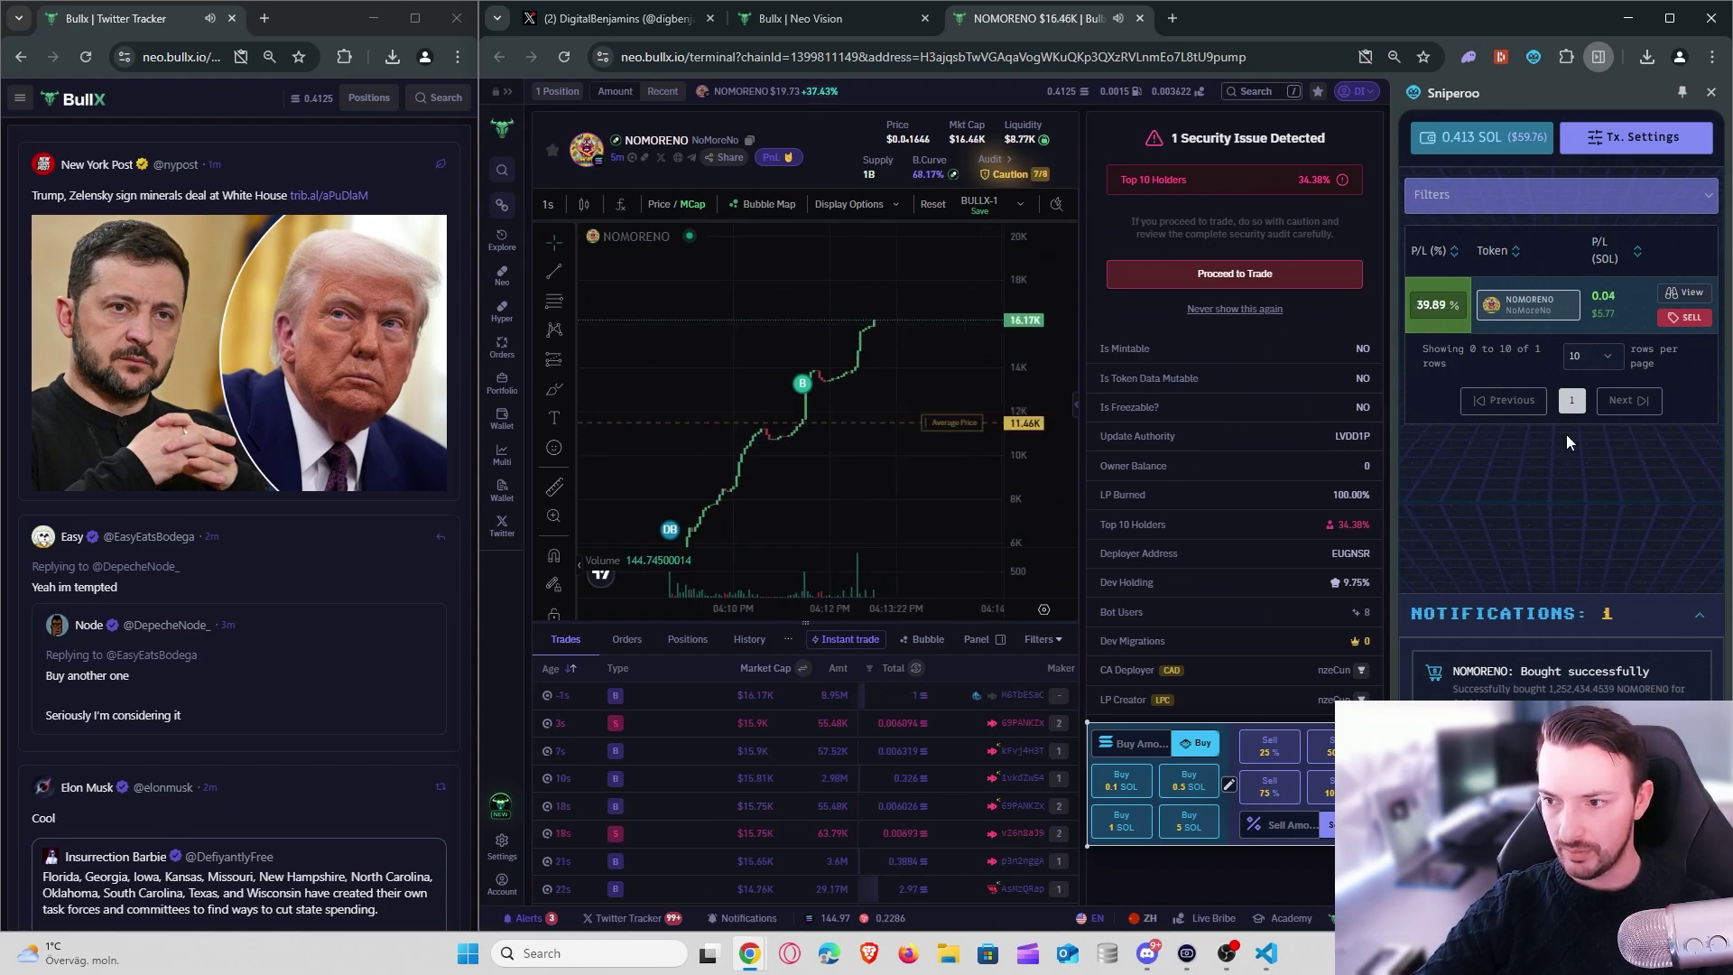
- Sell 100% of the NOMORENO position from Sniperoo's positions list
{"action": "left_click", "coordinate": [1687, 327]}
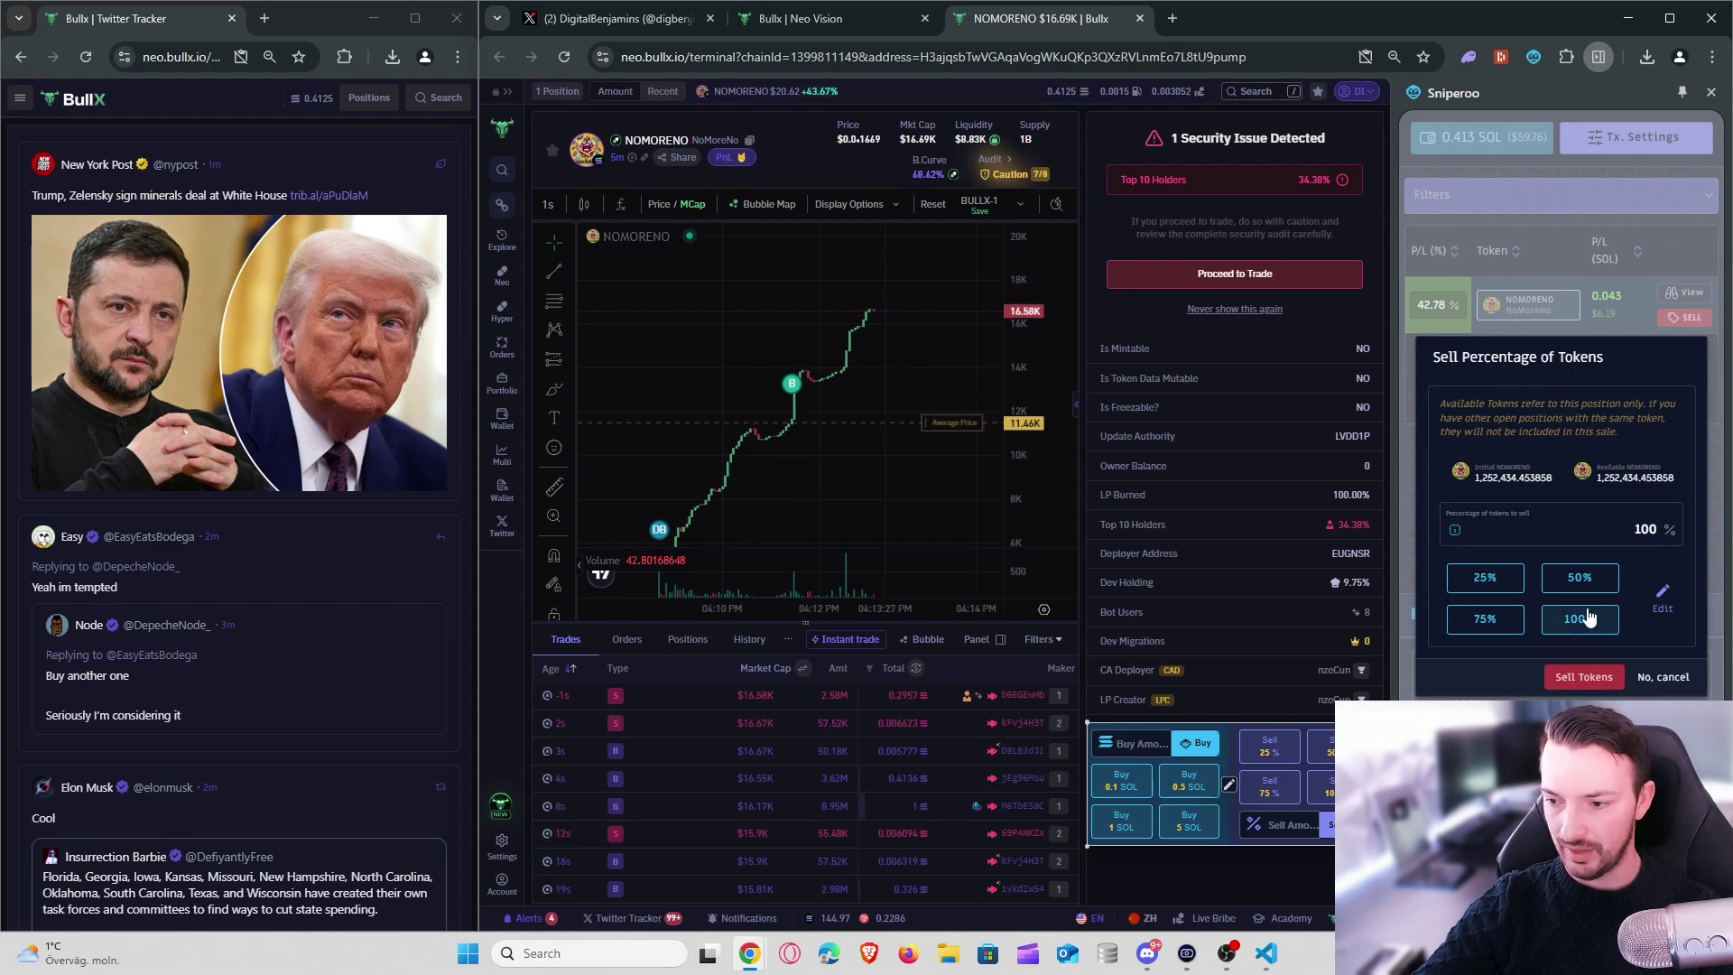
{"action": "left_click", "coordinate": [1569, 686]}
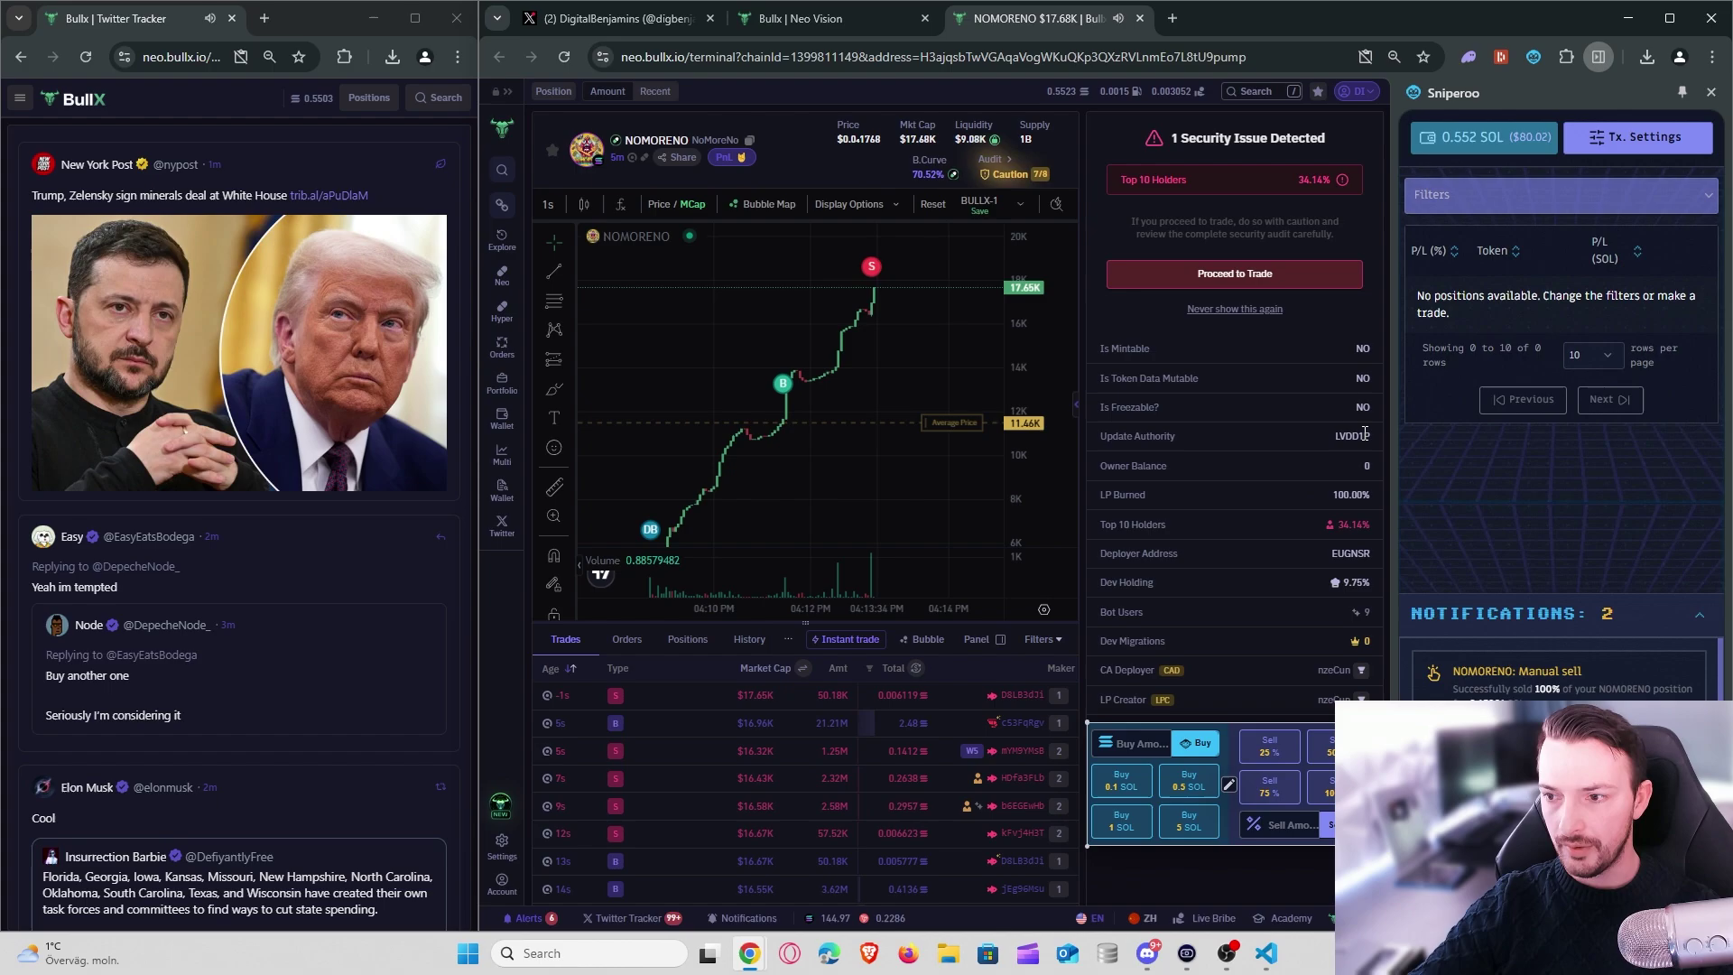
- Return to Hyper Vision and look over the tokens under New Creations and About to Graduate
{"action": "left_click", "coordinate": [847, 23]}
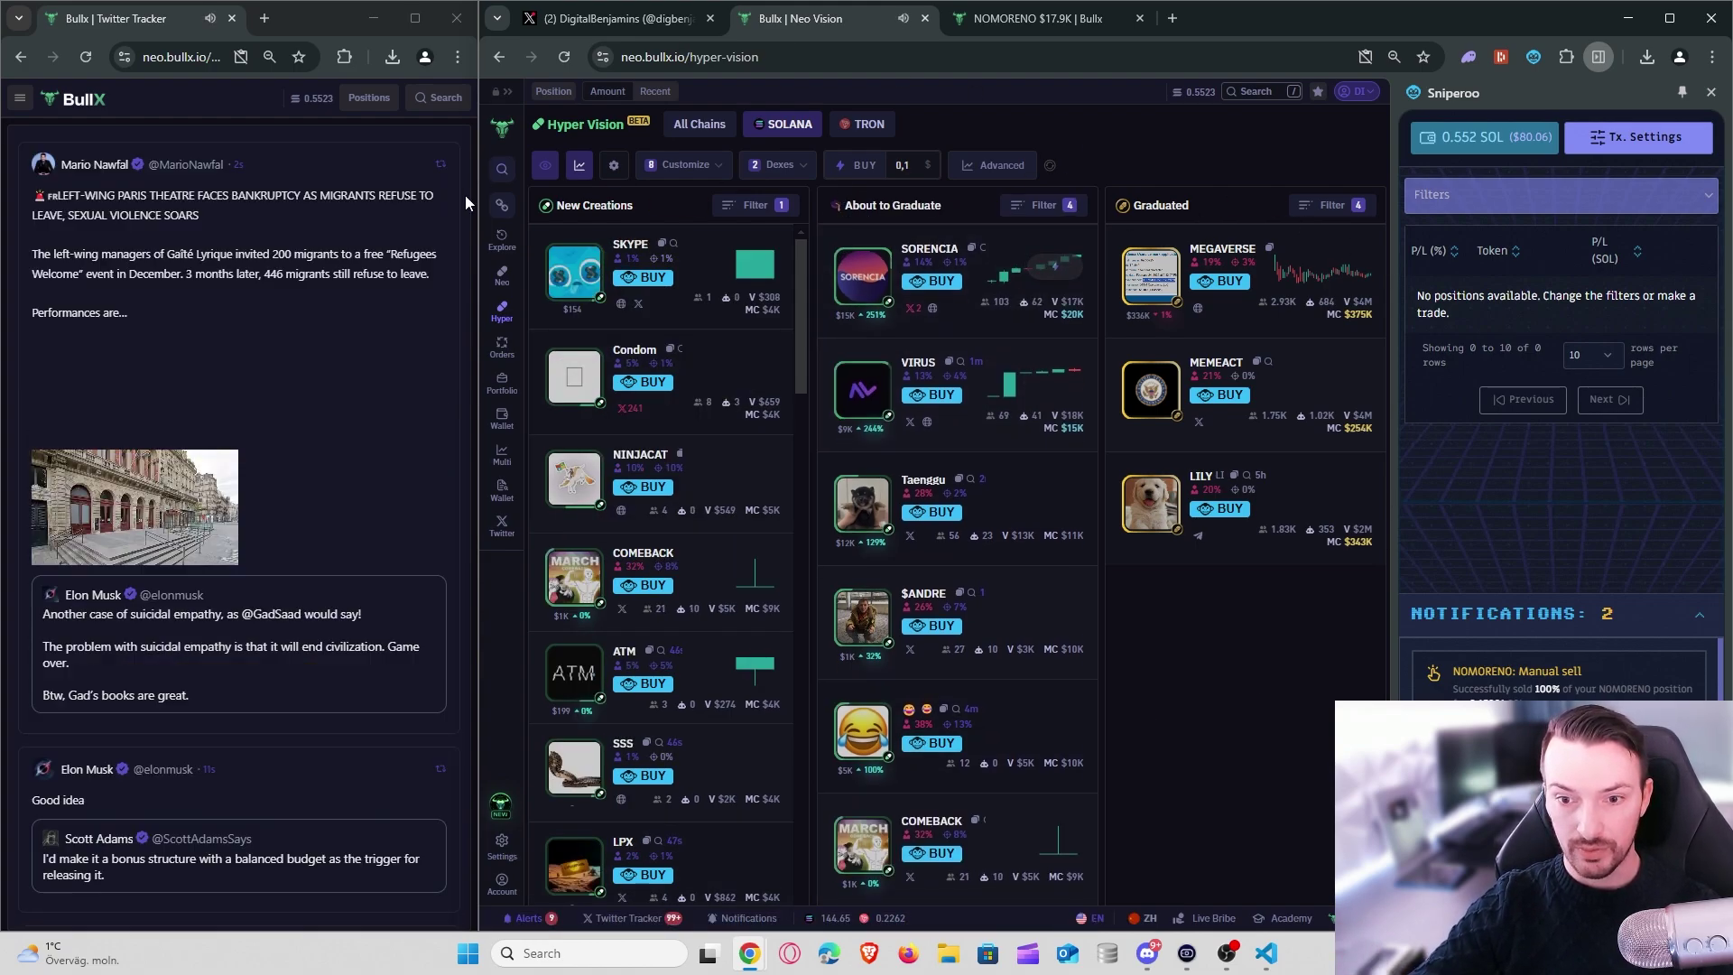
{"action": "mouse_move", "coordinate": [727, 517]}
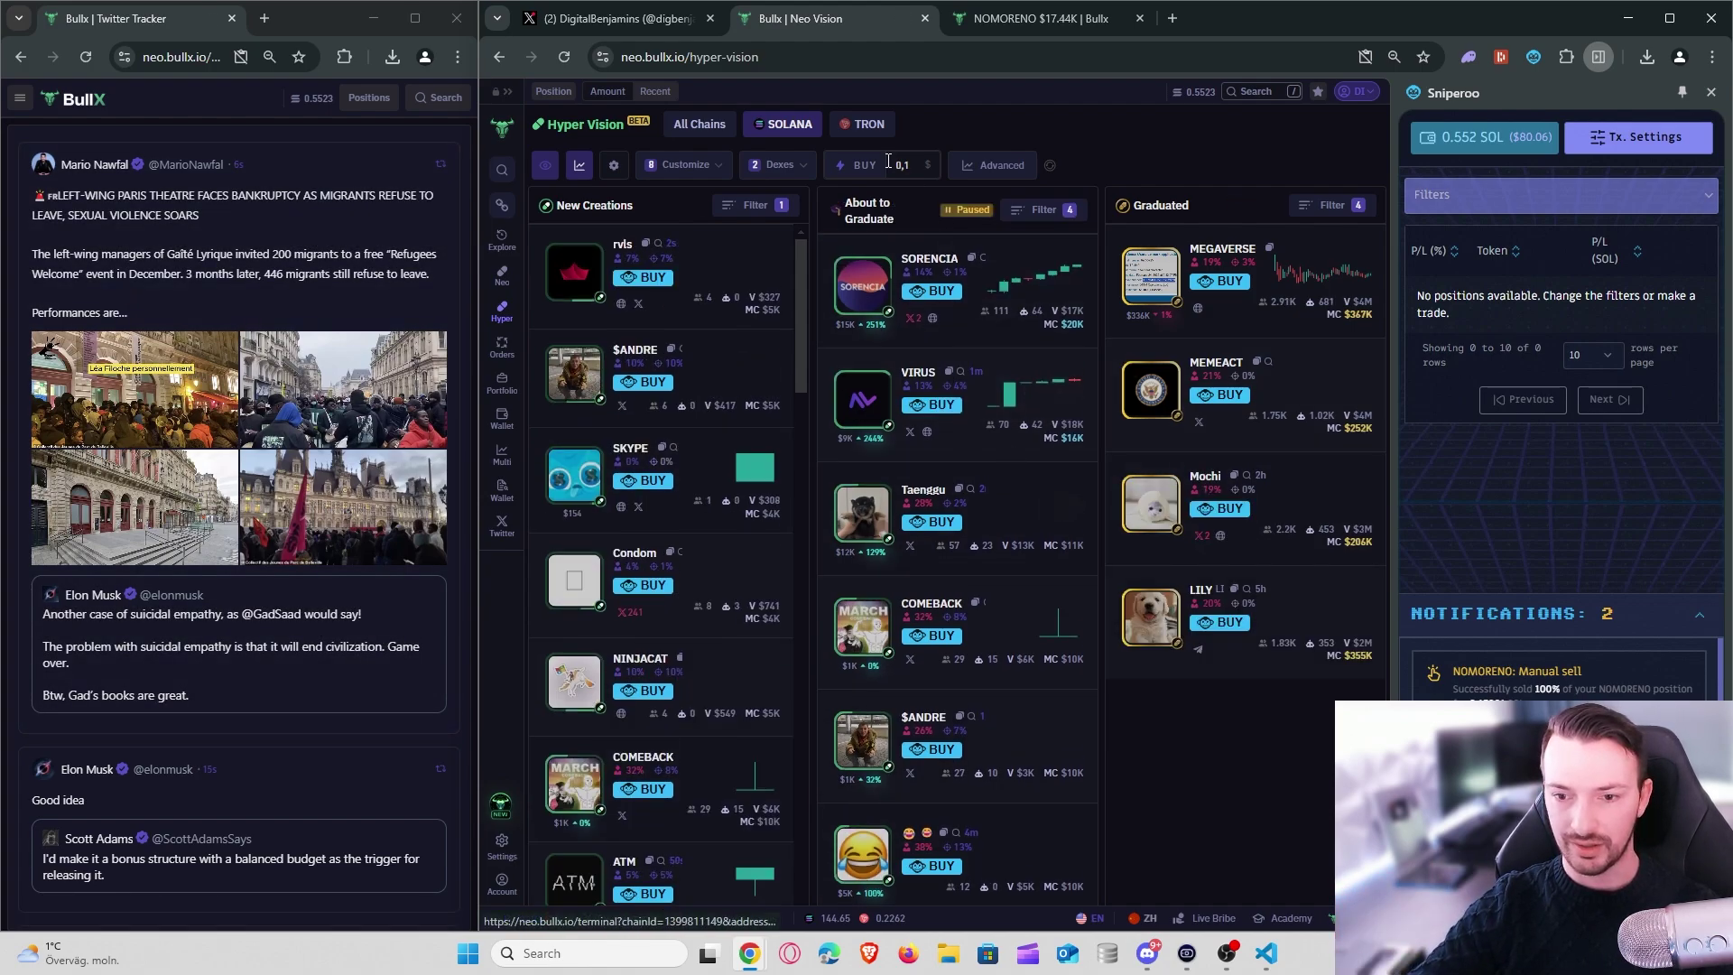
{"action": "mouse_move", "coordinate": [756, 492]}
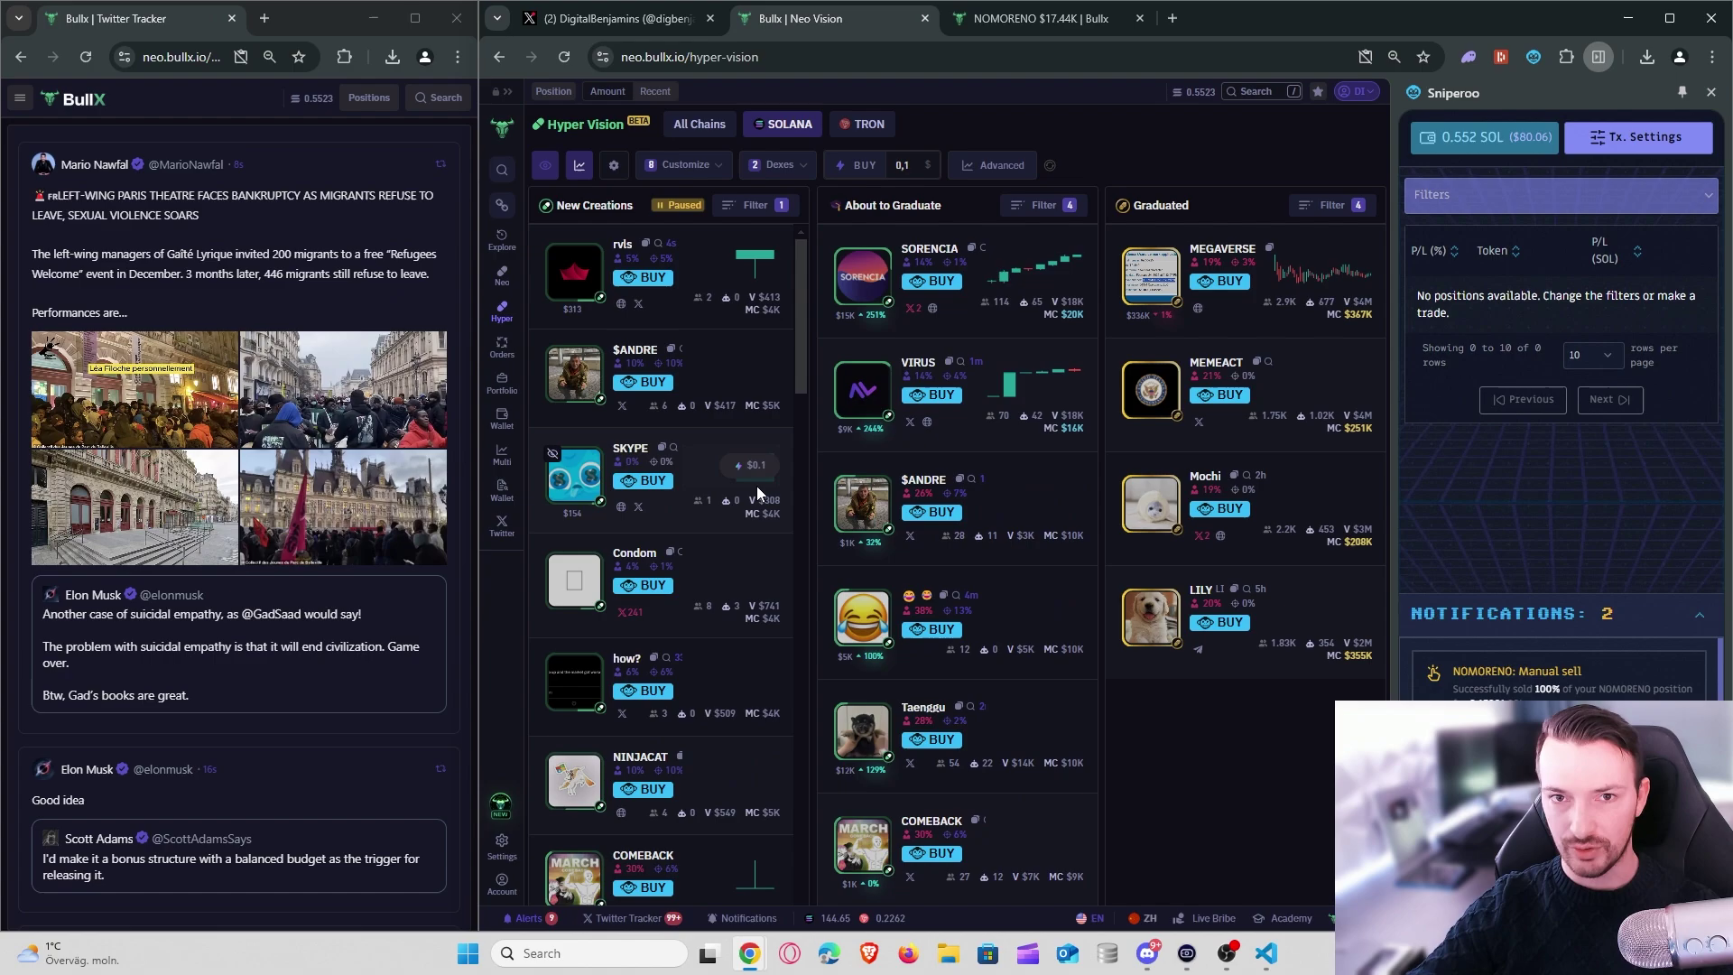
{"action": "mouse_move", "coordinate": [1029, 285]}
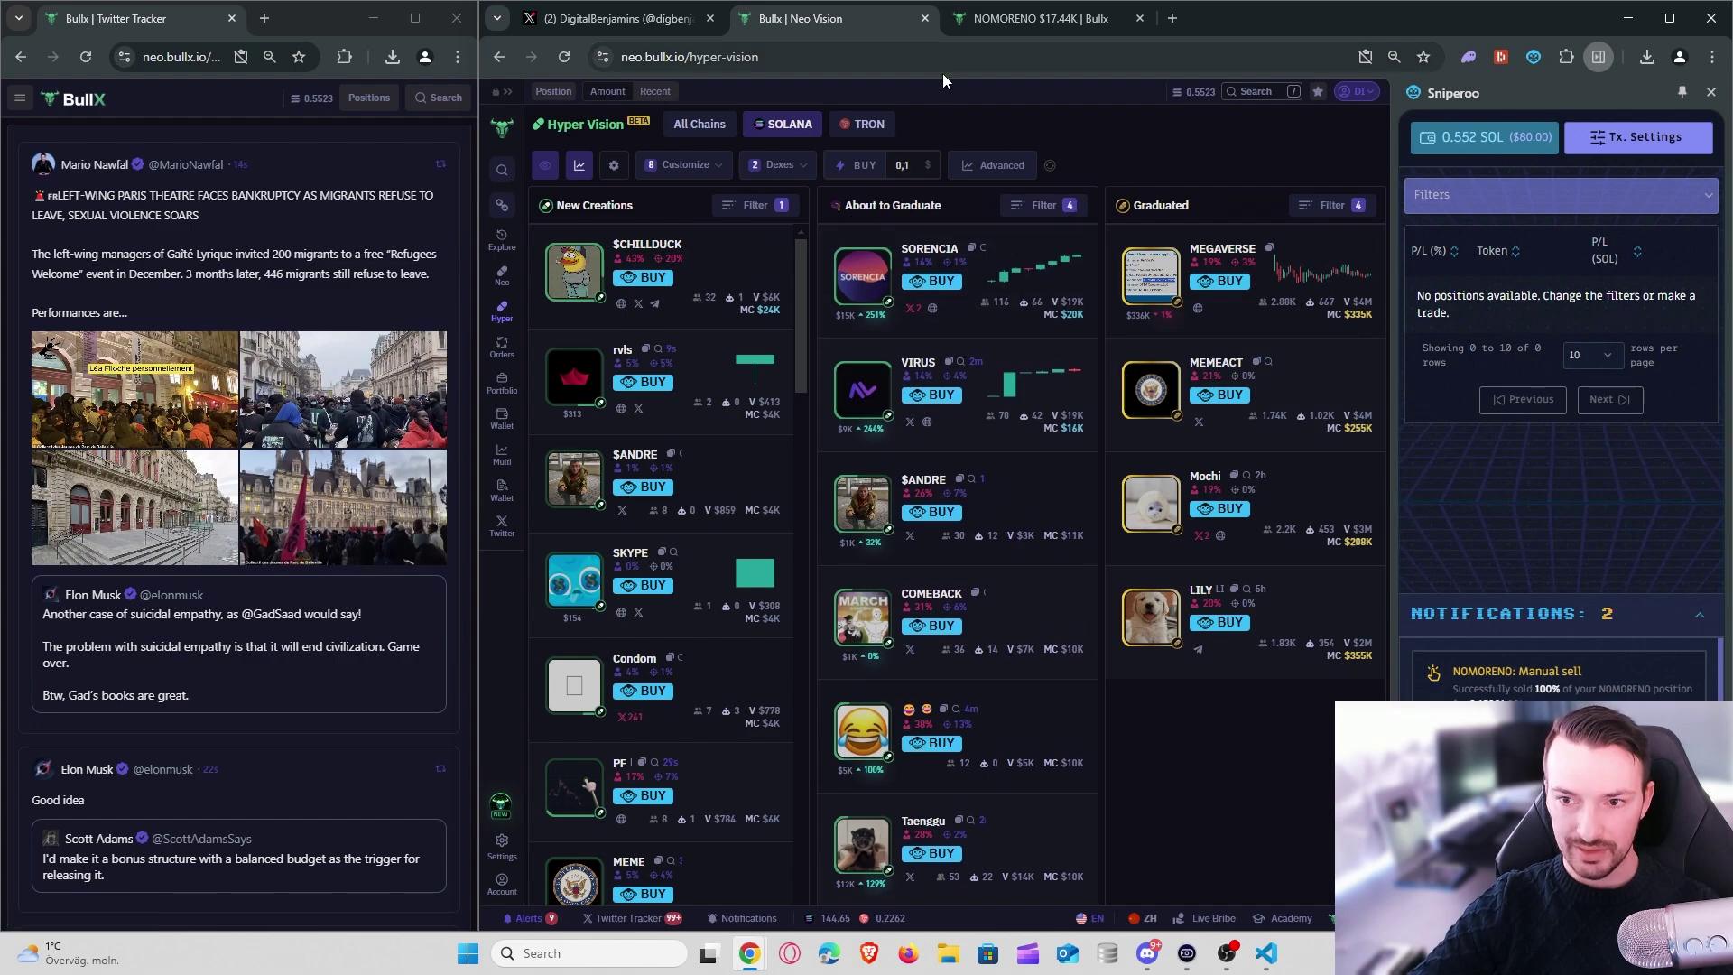
- Review the wallet alerts over Hyper Vision, close them, and inspect the TRUMP token's holder, volume and market cap details
{"action": "left_click", "coordinate": [529, 918]}
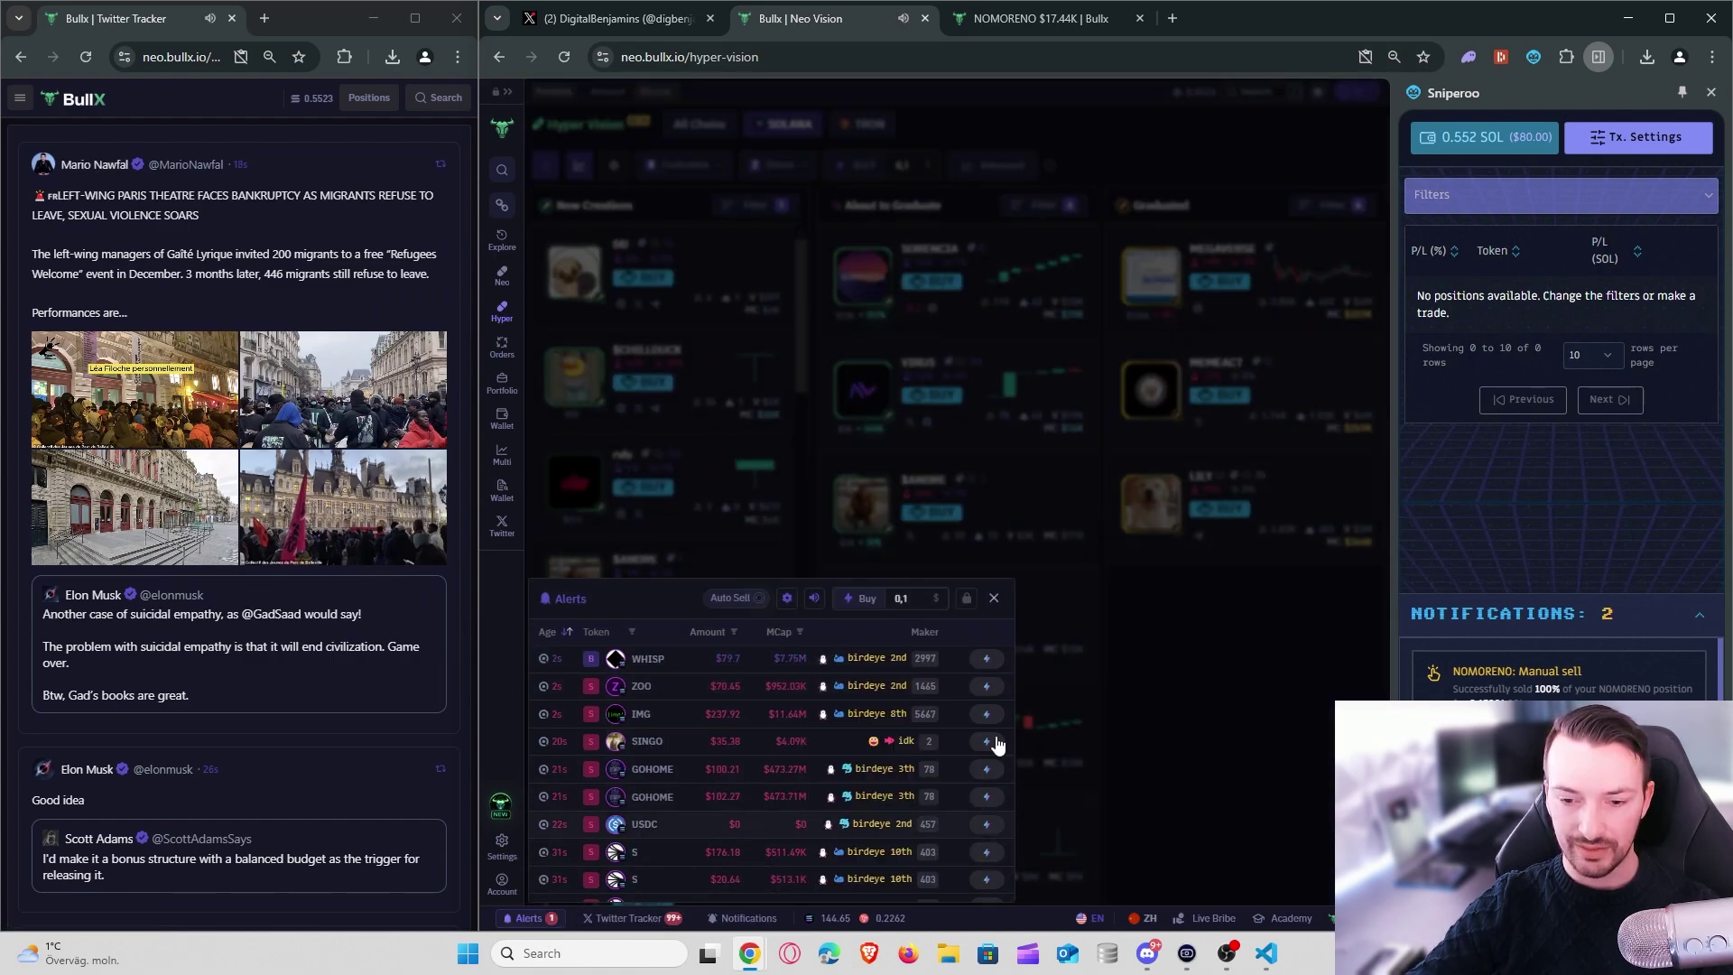
{"action": "left_click", "coordinate": [993, 597]}
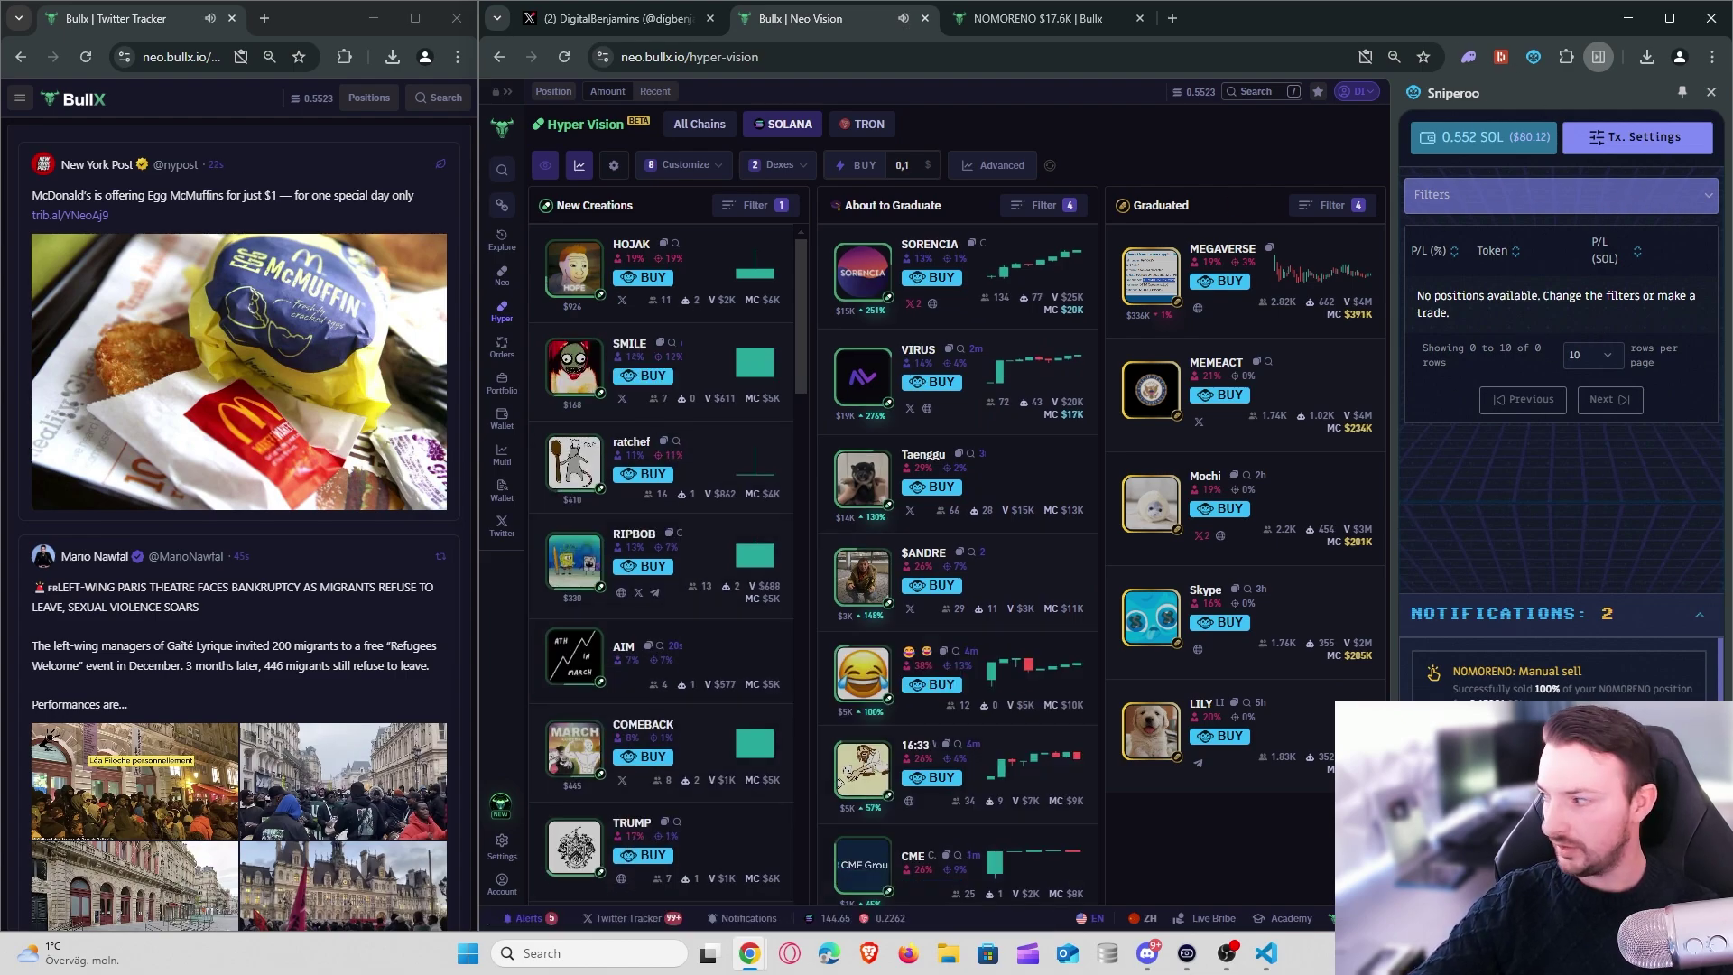
{"action": "mouse_move", "coordinate": [948, 629]}
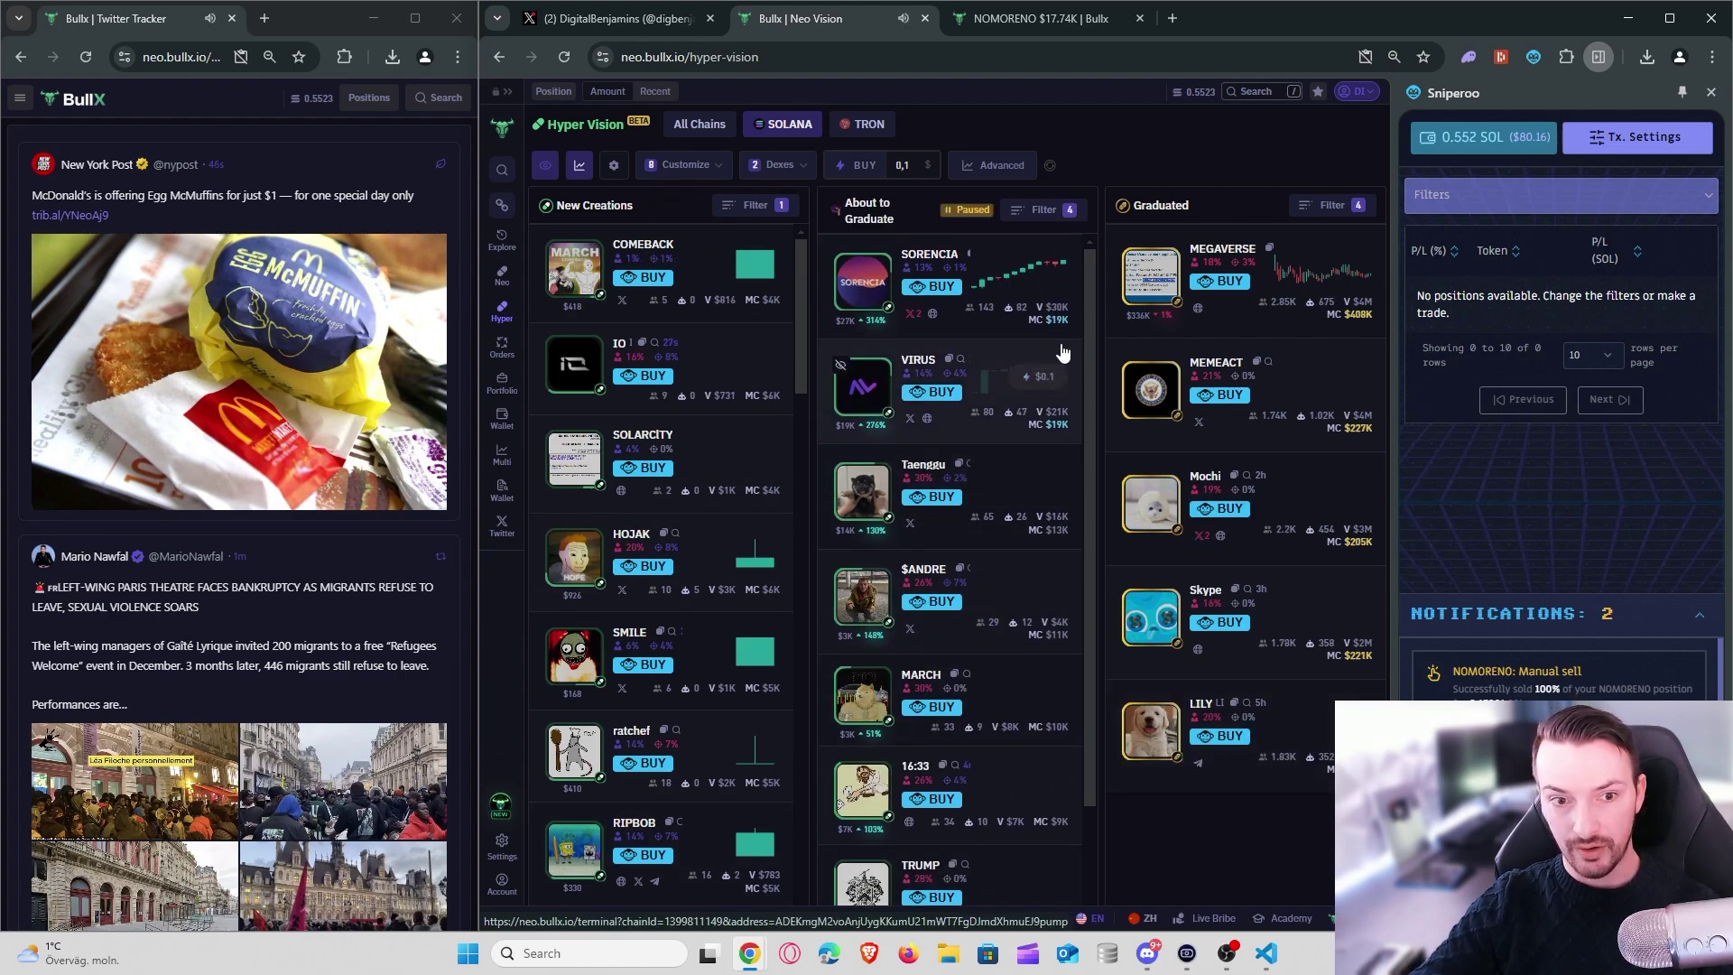
{"action": "mouse_move", "coordinate": [765, 316]}
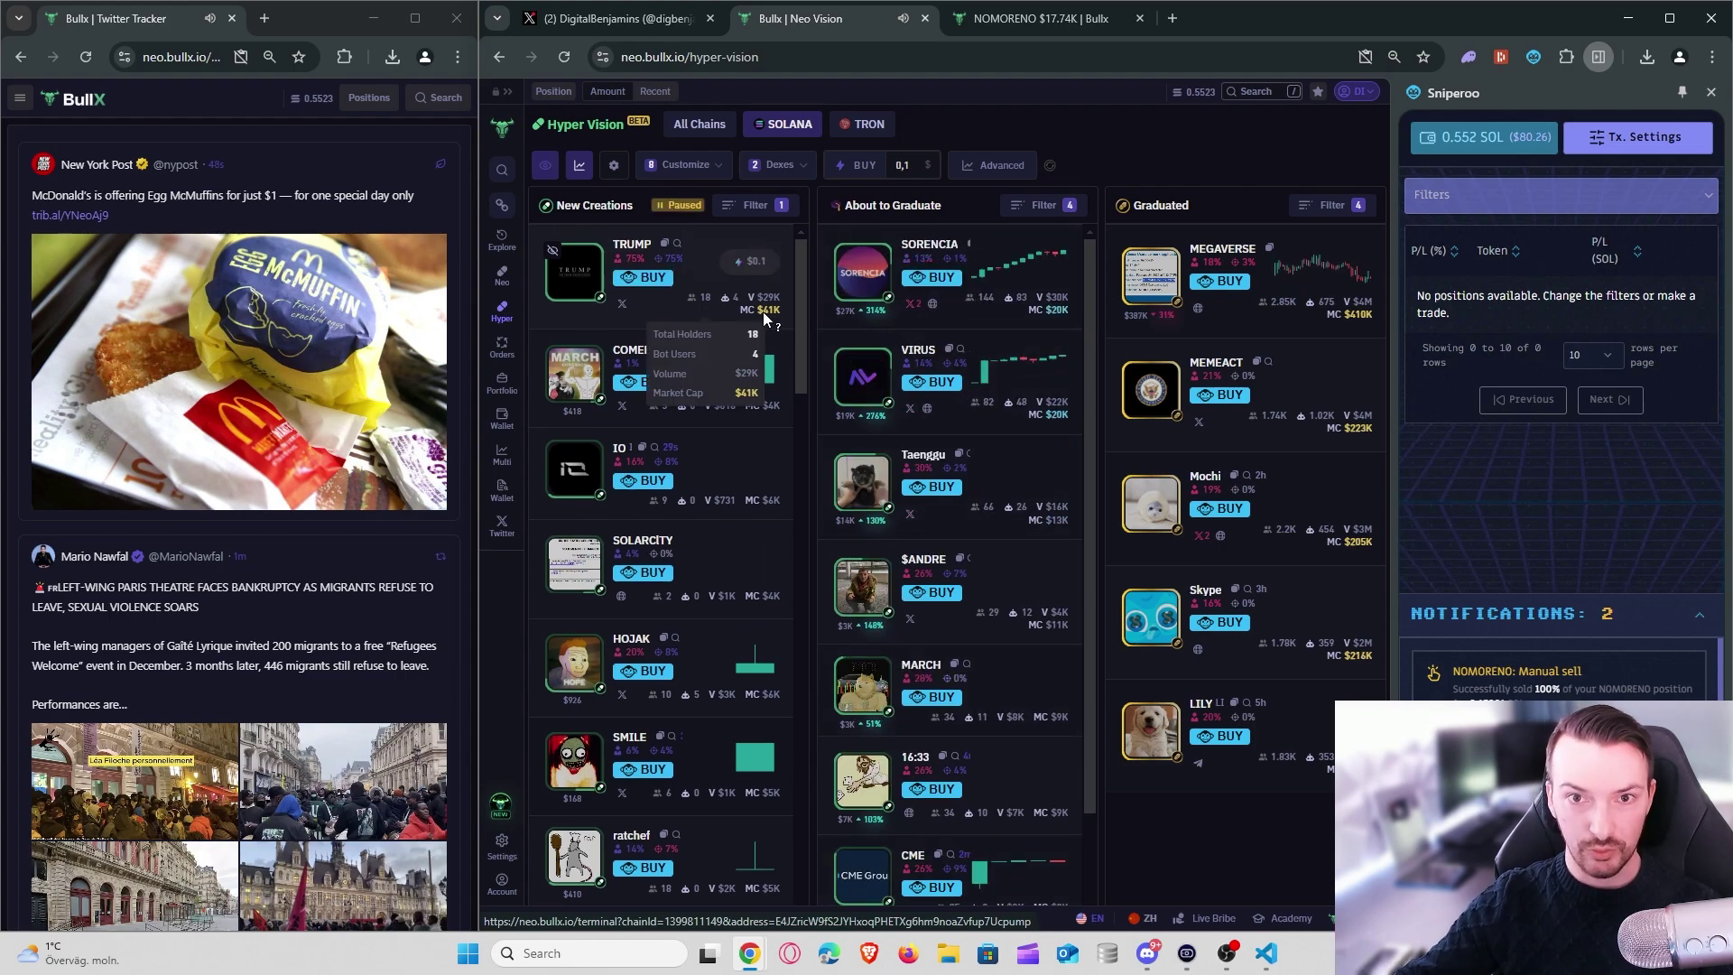